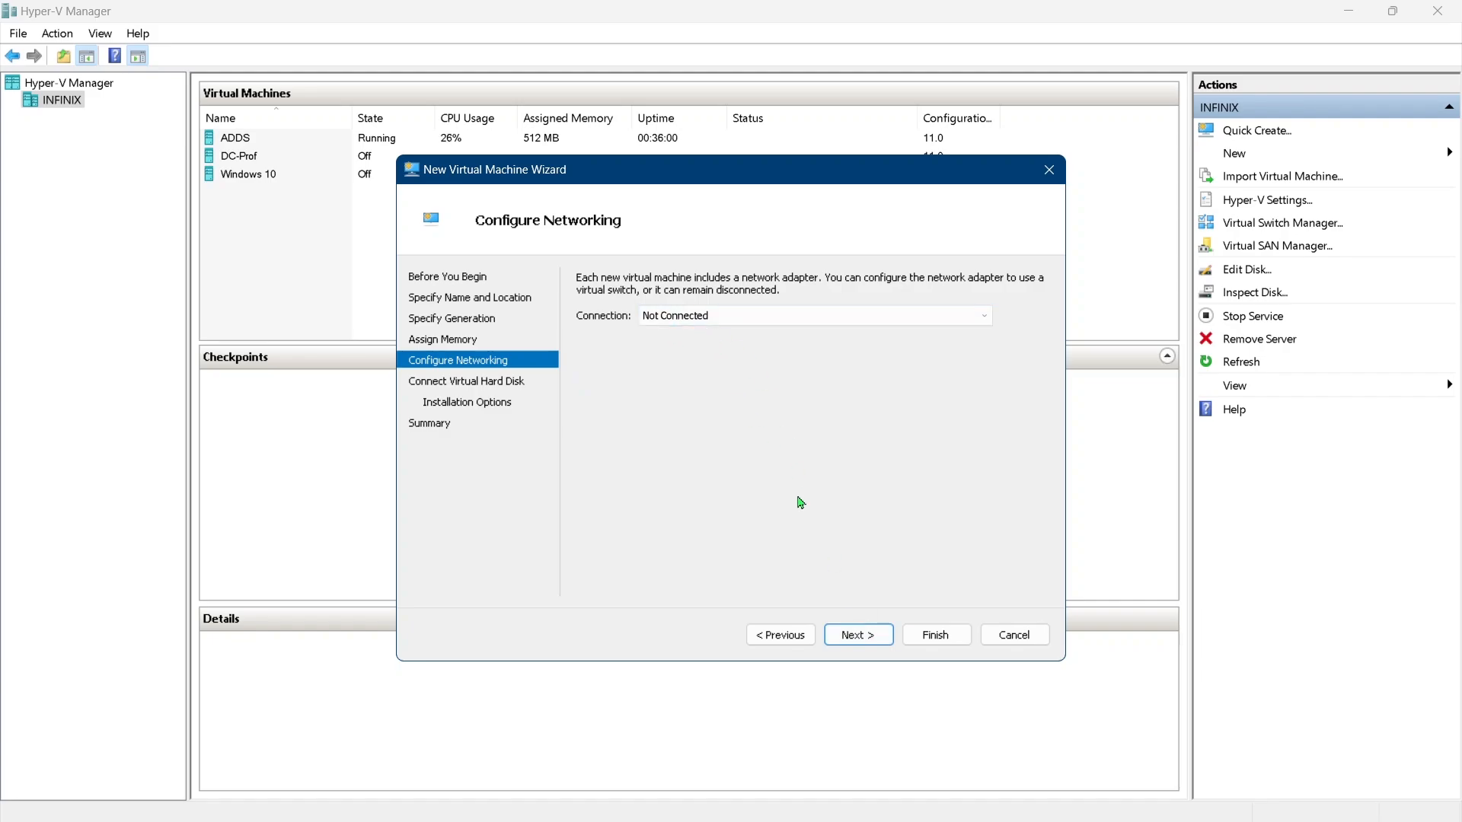
Finish the New Virtual Machine wizard, leaving networking not connected, creating a 127 GB Ex19-02.vhdx disk, and installing the OS later
left_click(858, 635)
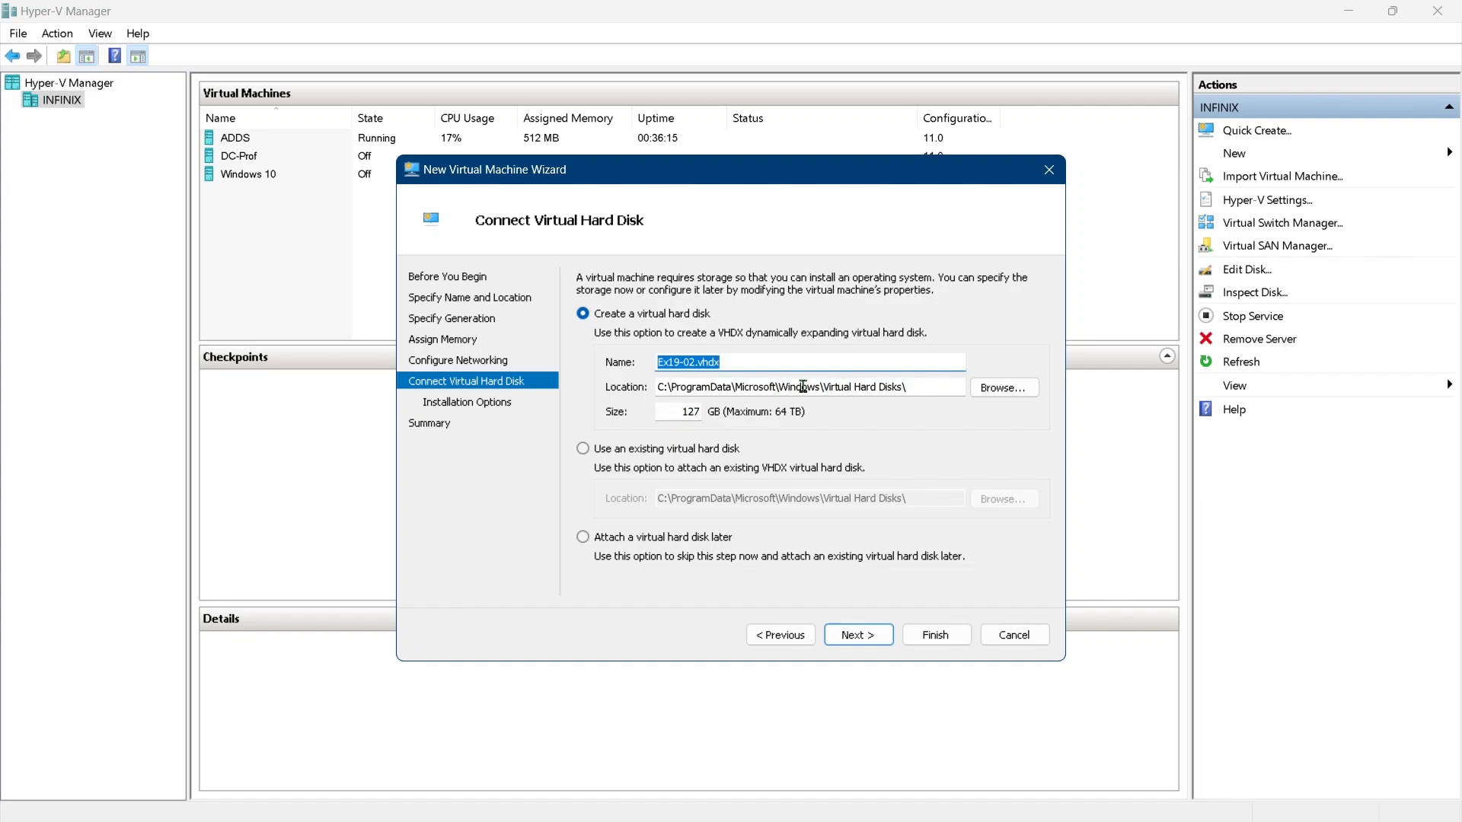
left_click(868, 635)
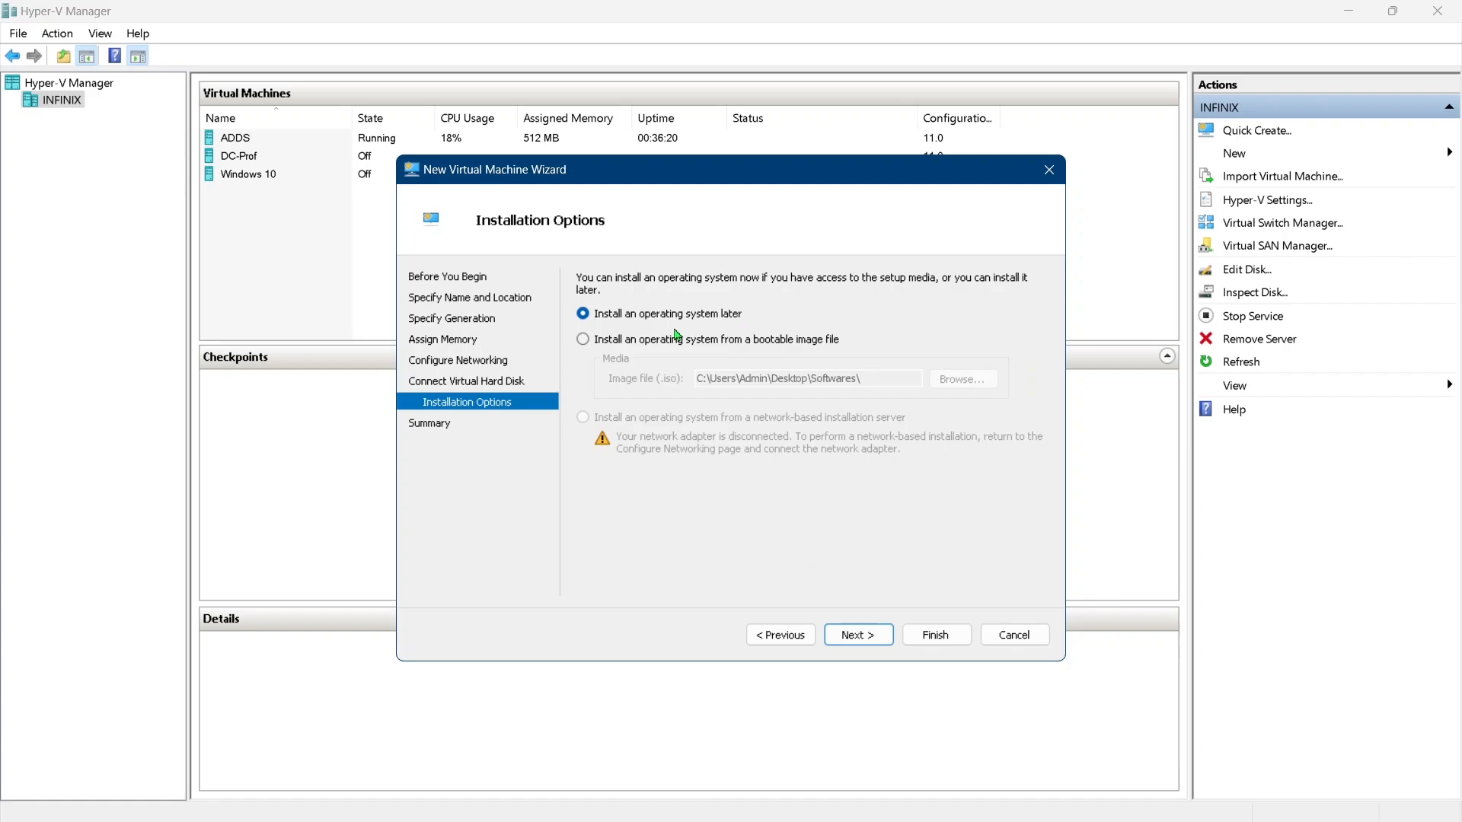
left_click(880, 634)
left_click(919, 636)
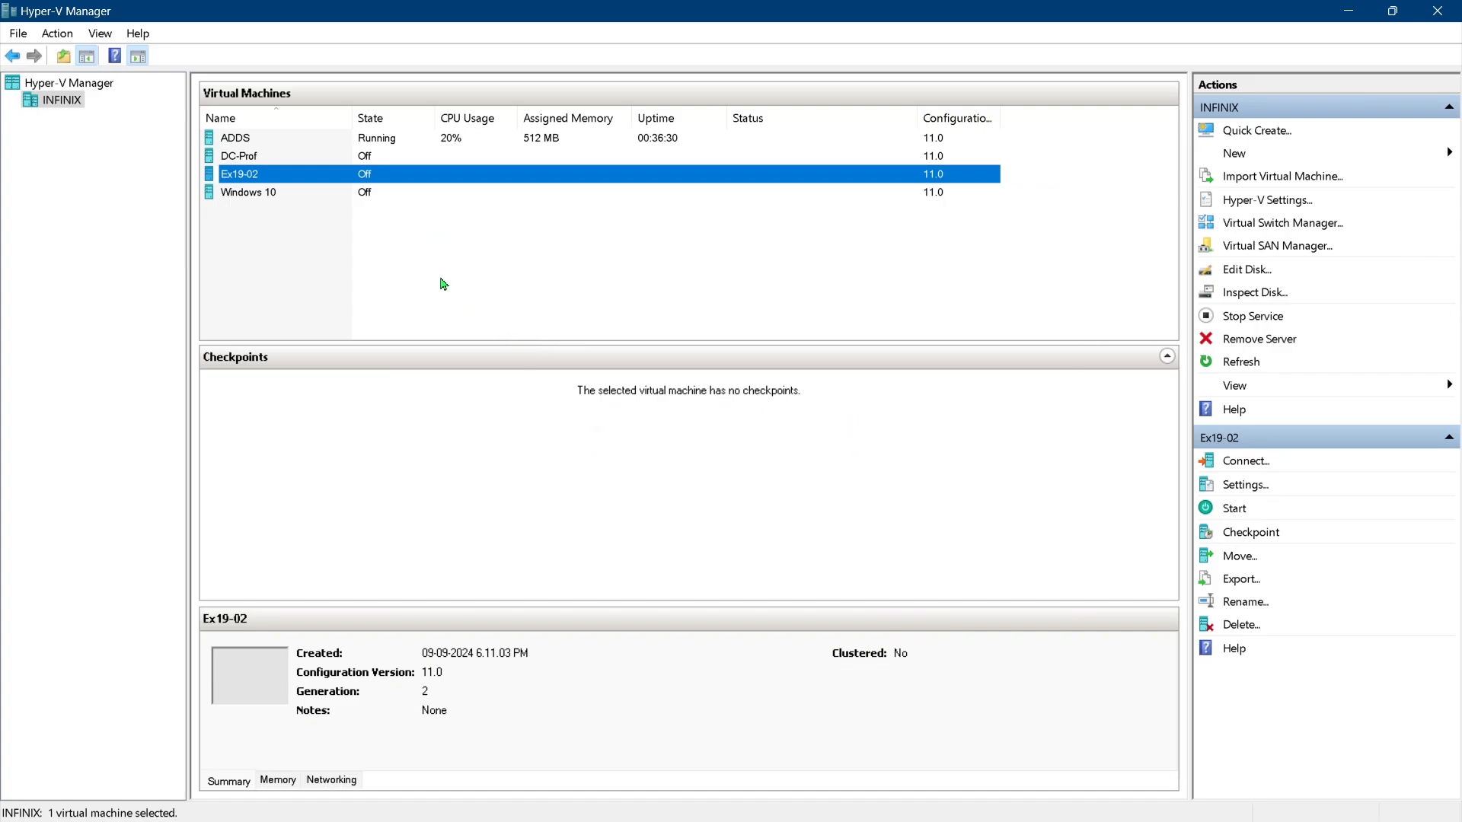
Connect to the Ex19-02 virtual machine and open its settings from the connection window
right_click(381, 180)
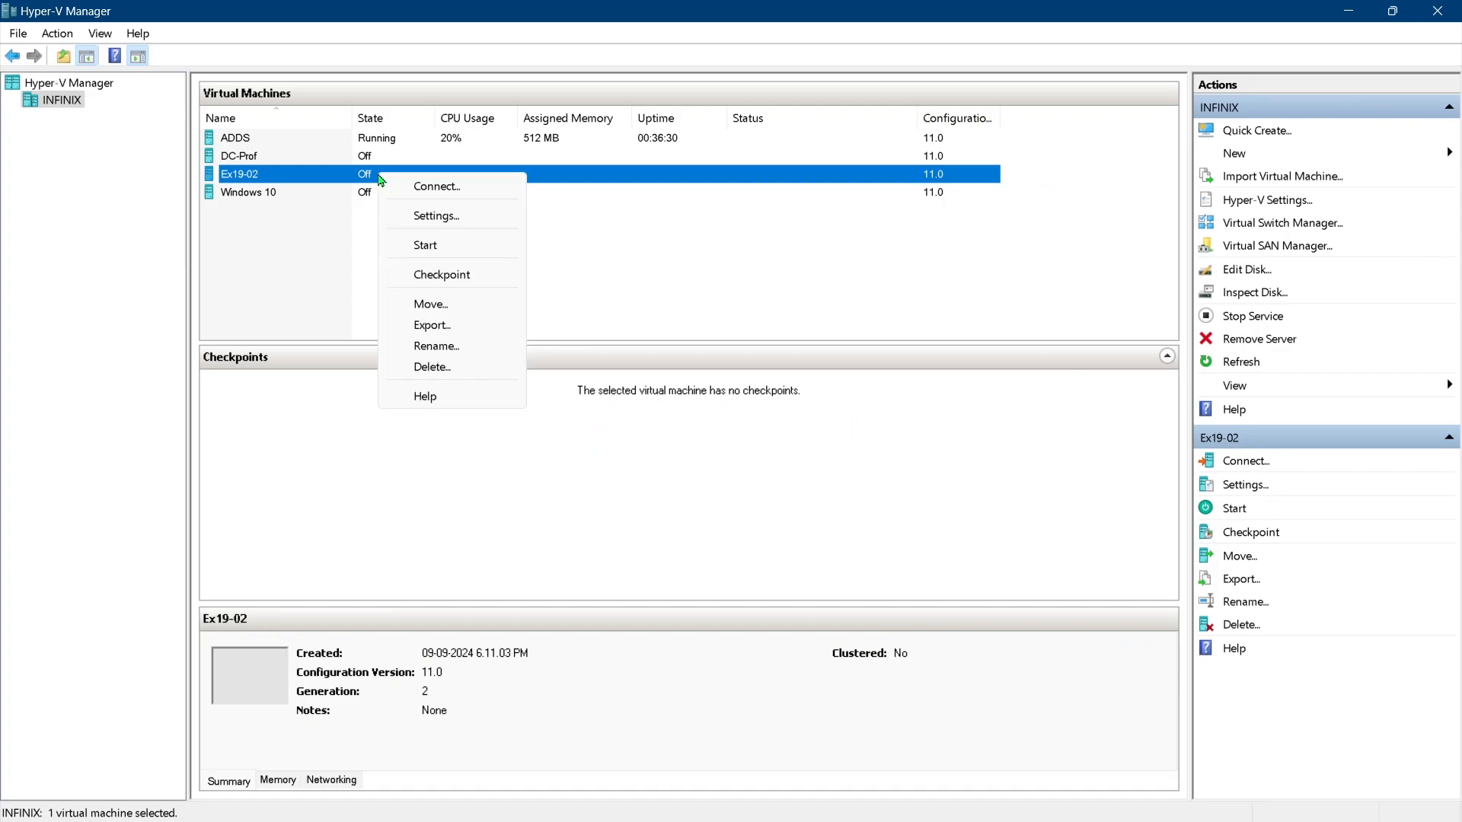
left_click(401, 189)
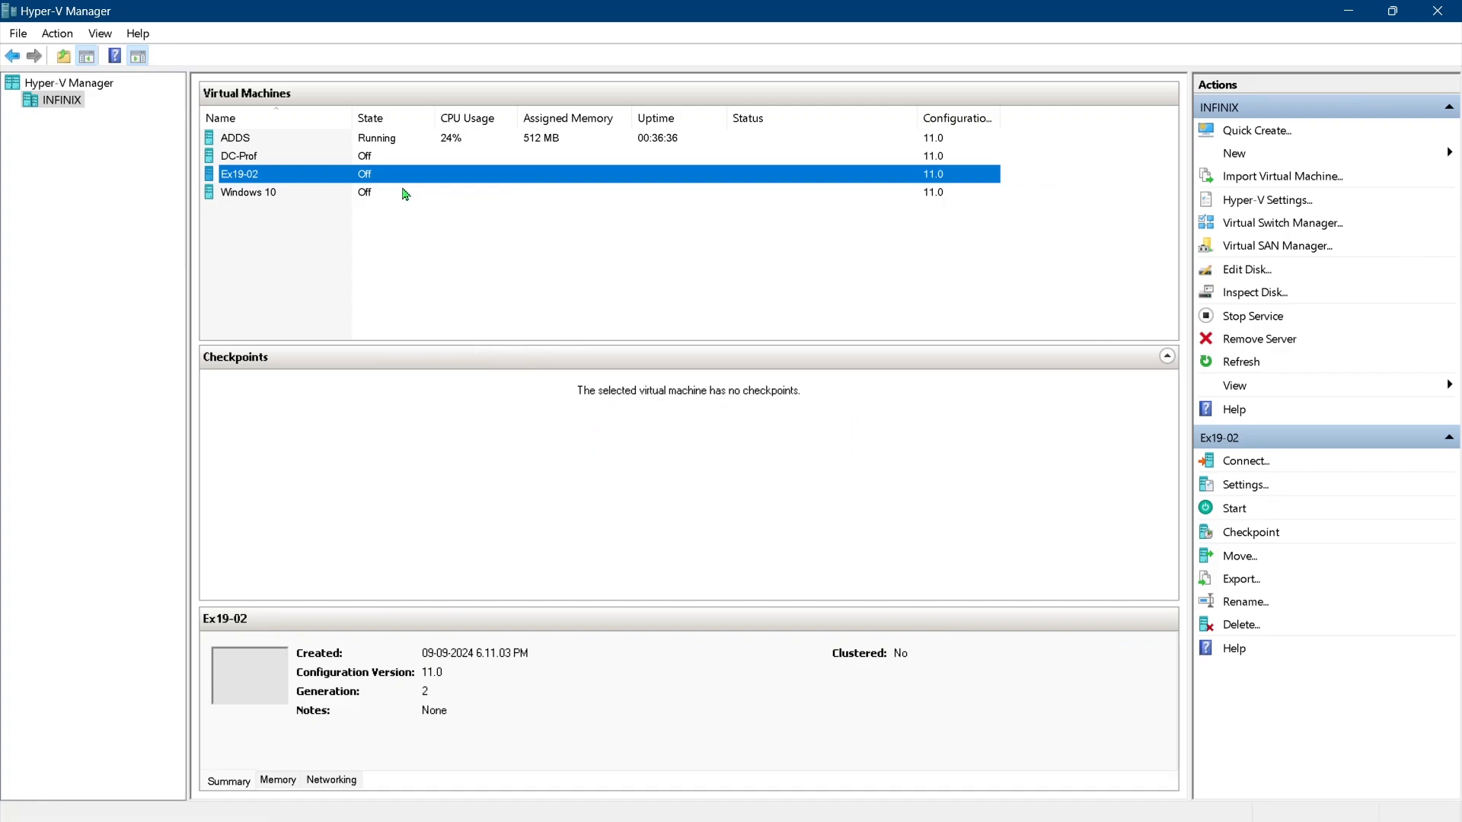
left_click(356, 105)
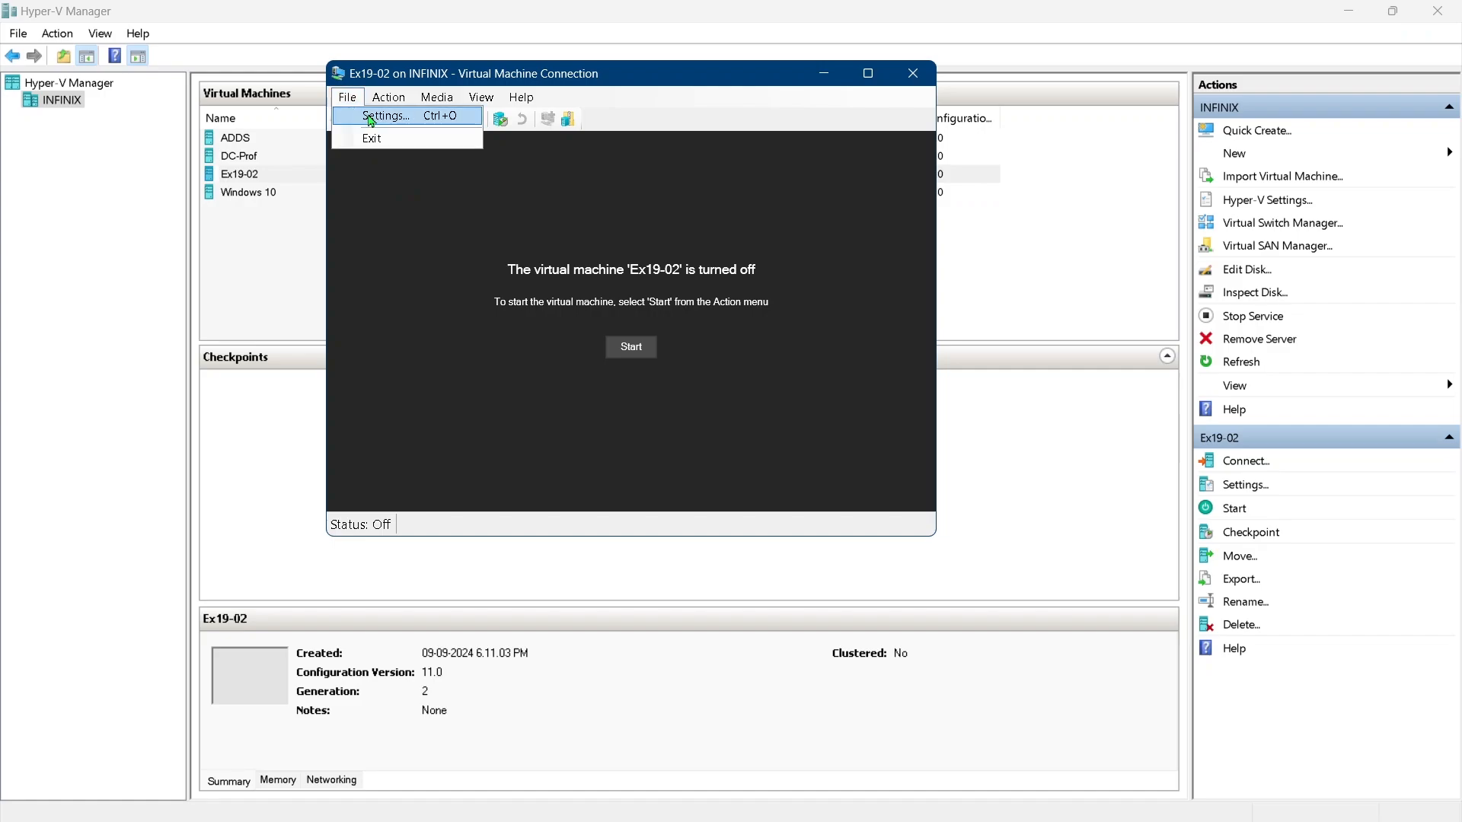
left_click(369, 115)
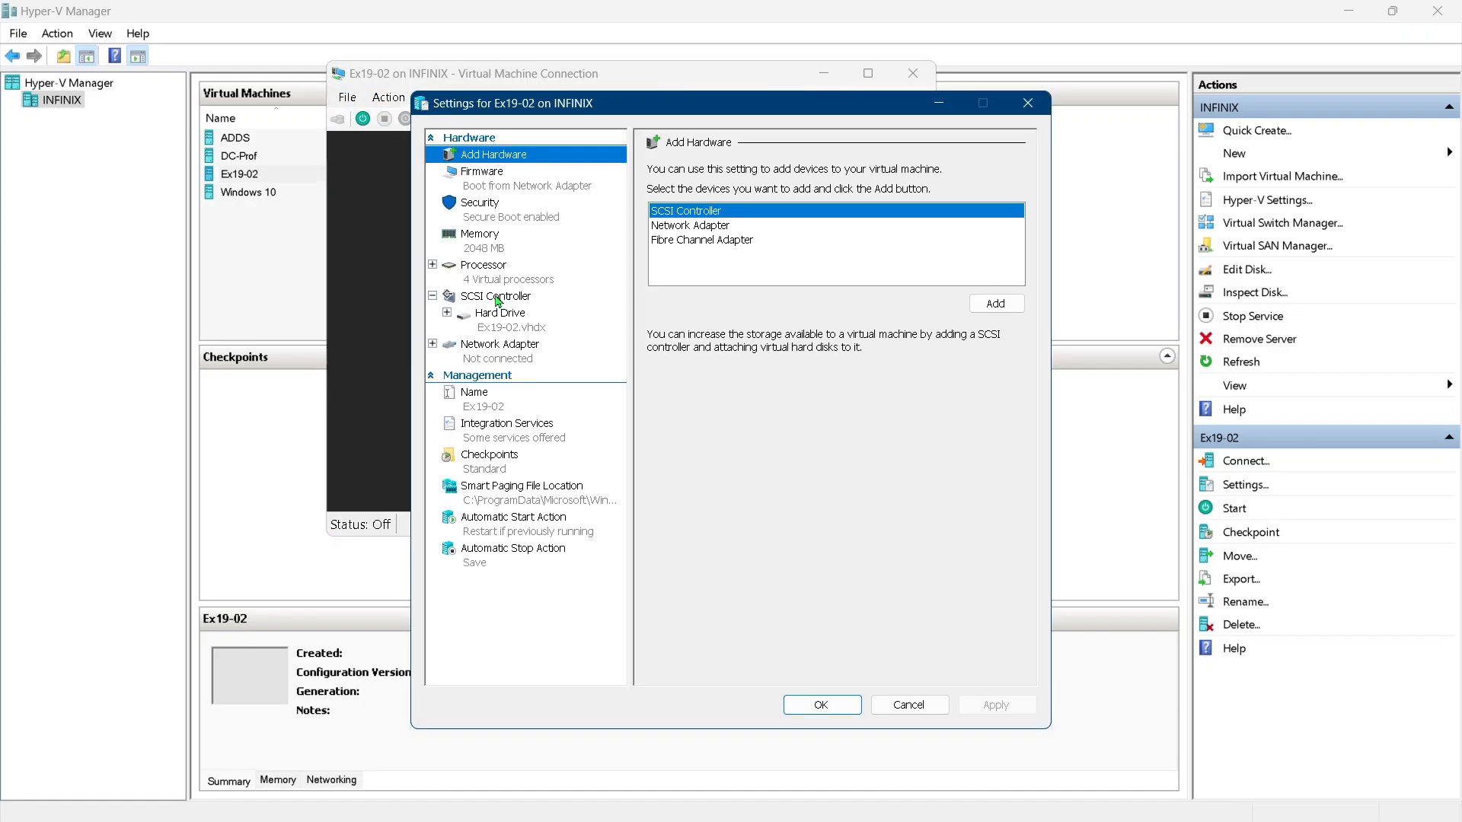
Add a DVD Drive to the virtual machine's SCSI Controller
left_click(497, 298)
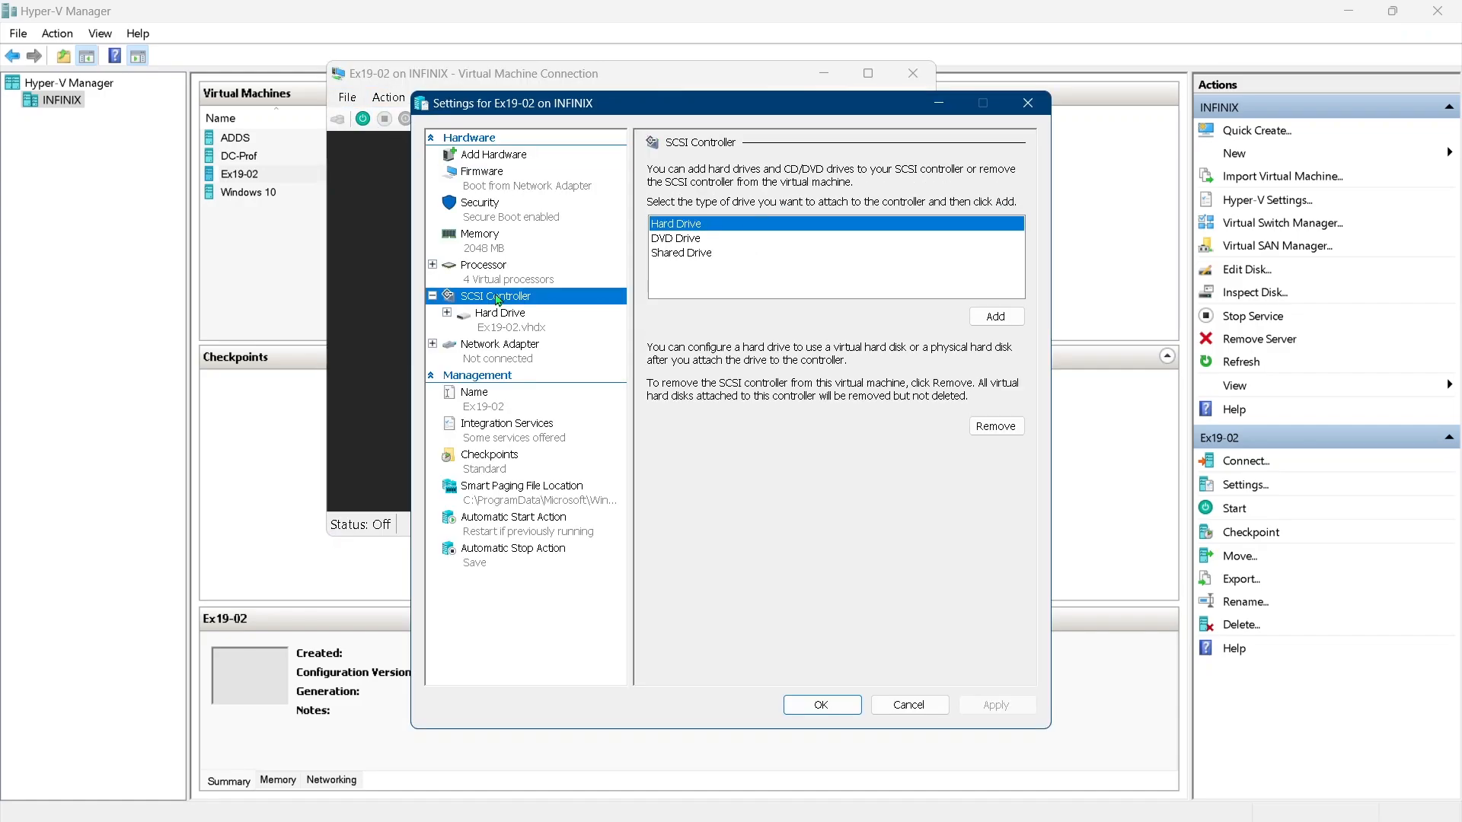
left_click(673, 252)
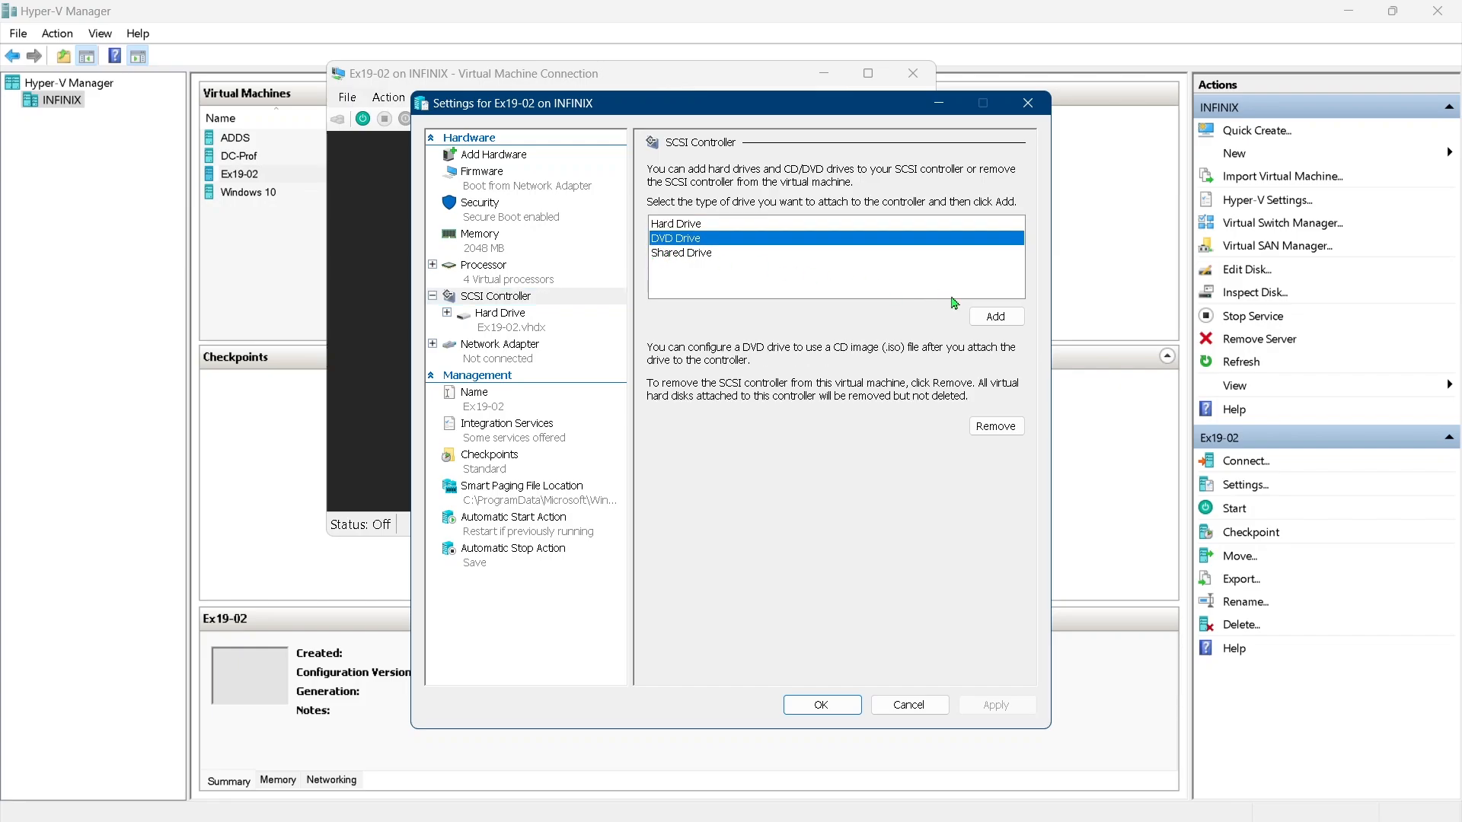
left_click(990, 318)
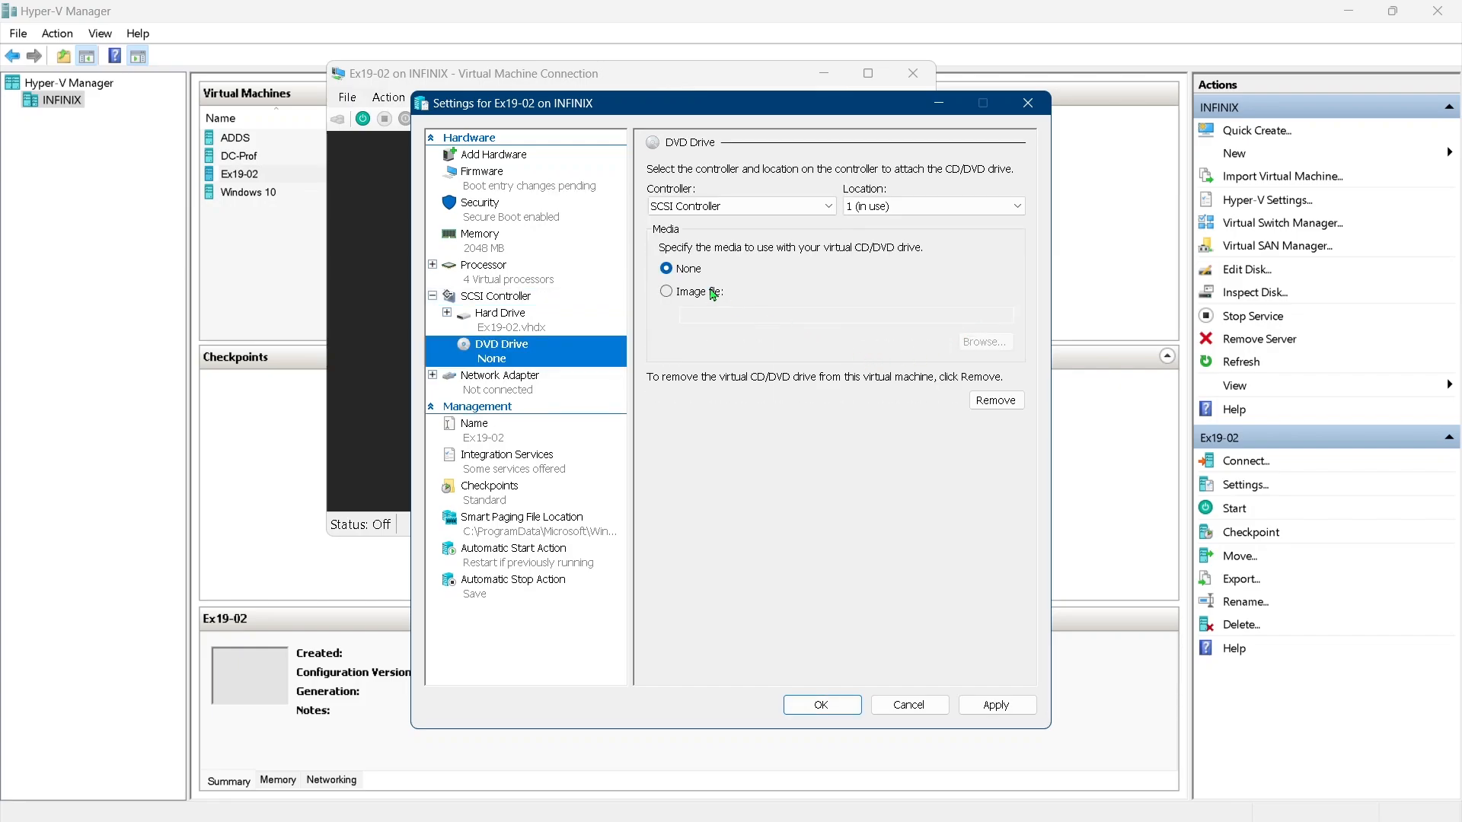
Attach the Windows Server 2022 Evaluation En-Us ISO from Downloads as the DVD drive's image file and apply the settings
left_click(699, 291)
left_click(985, 342)
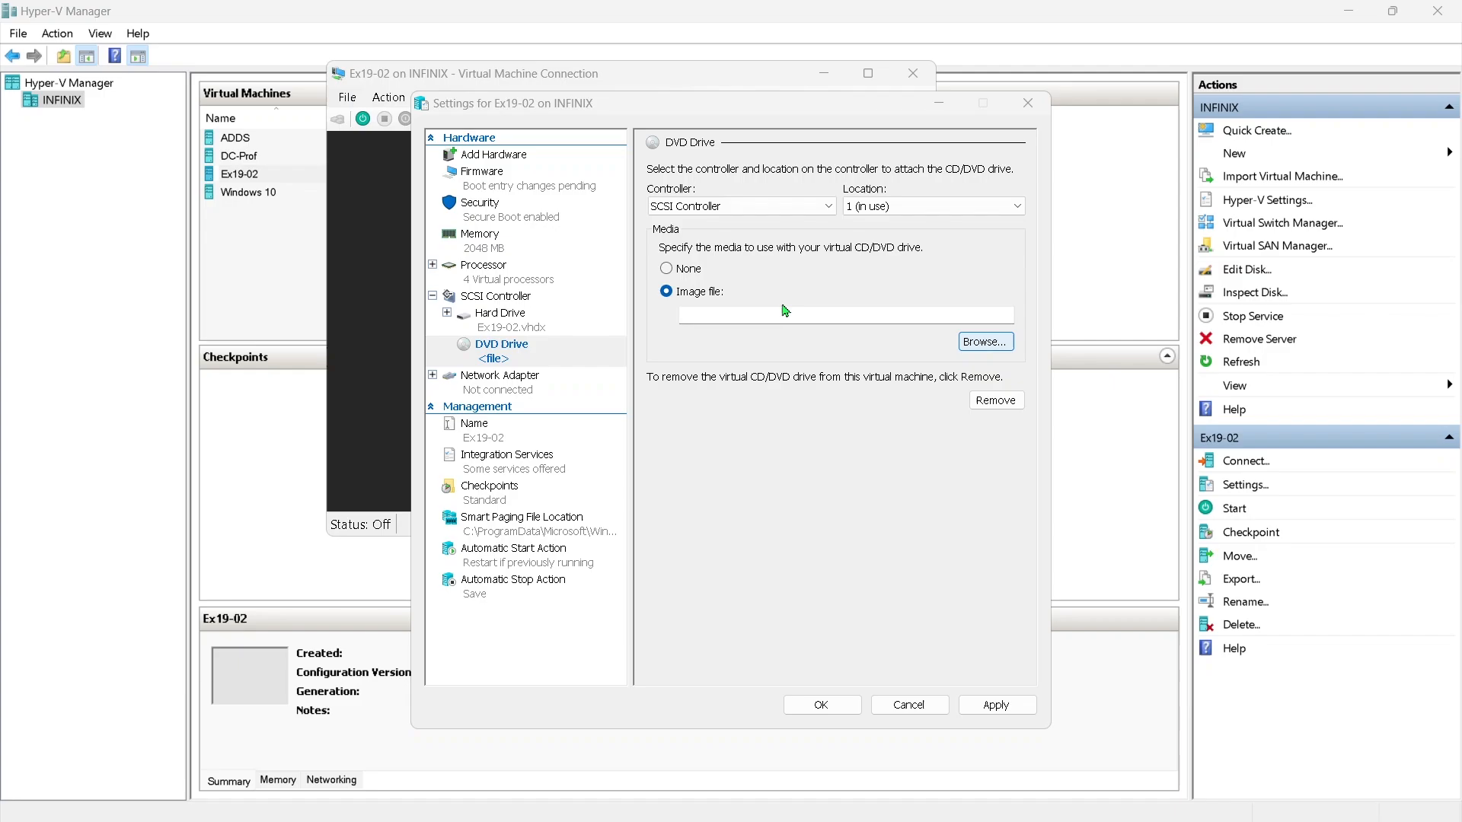
scroll(502, 385, "up", 2)
left_click(498, 368)
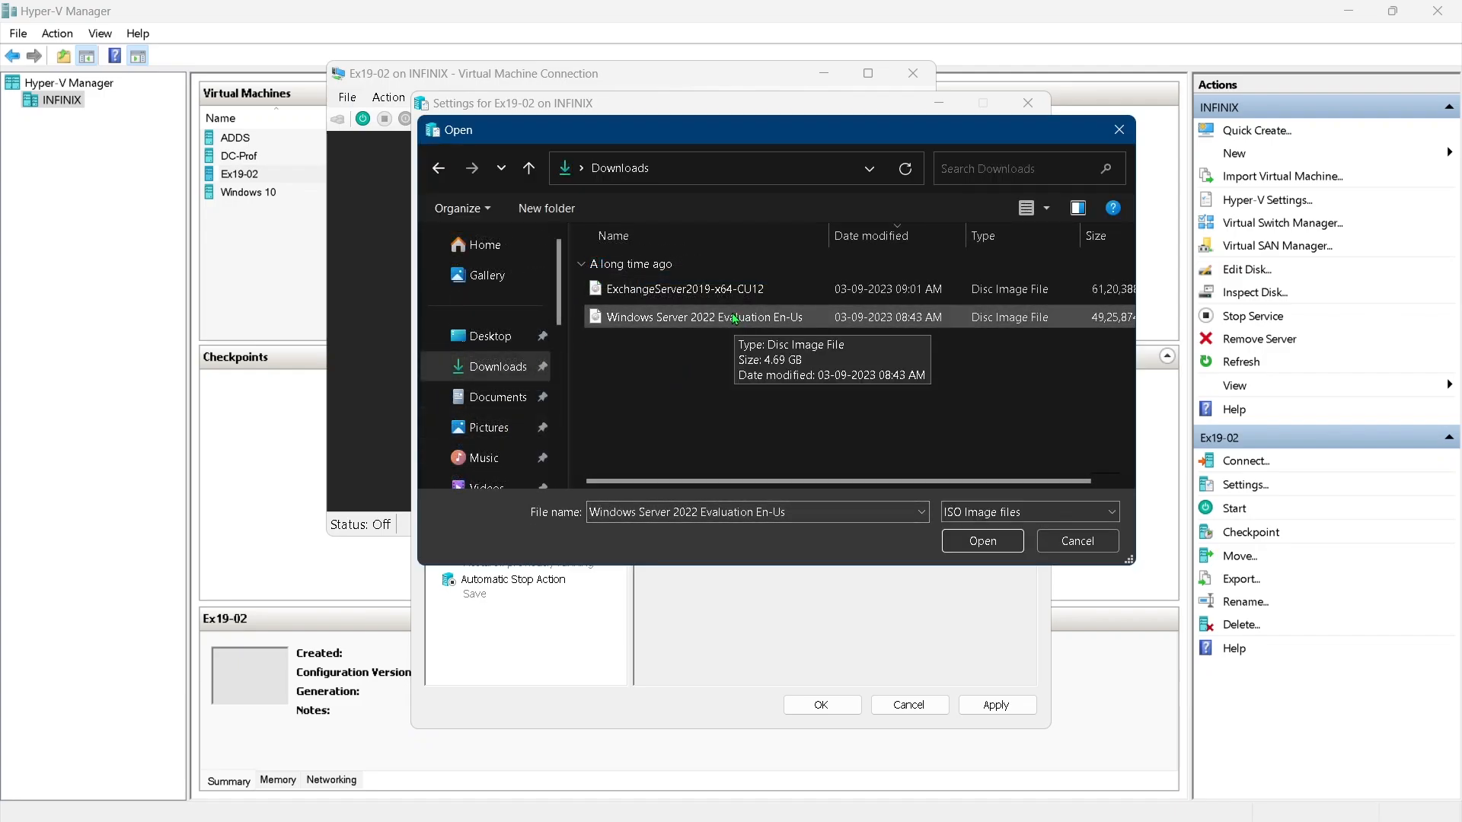
left_click(982, 541)
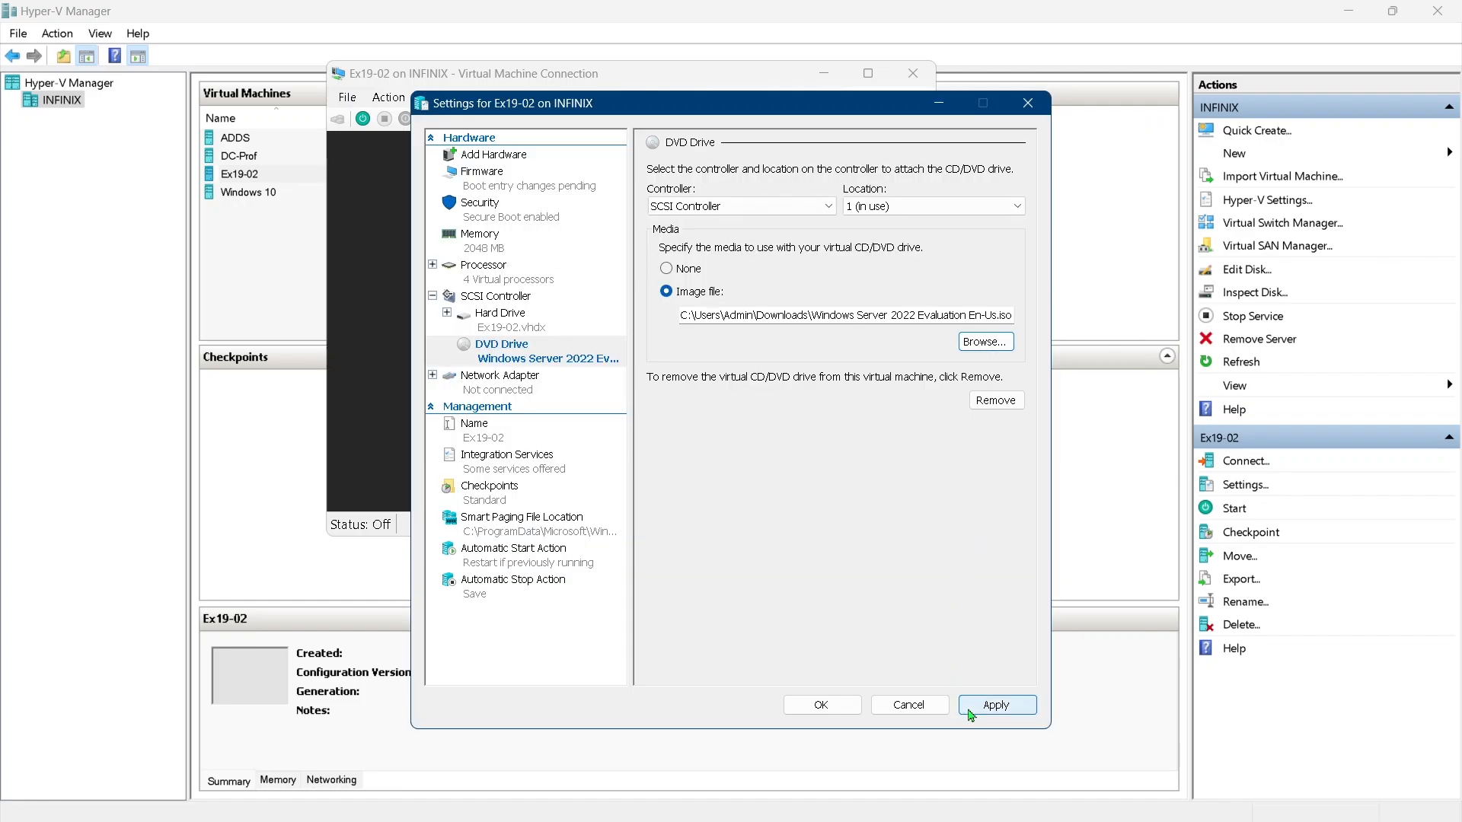
left_click(1011, 715)
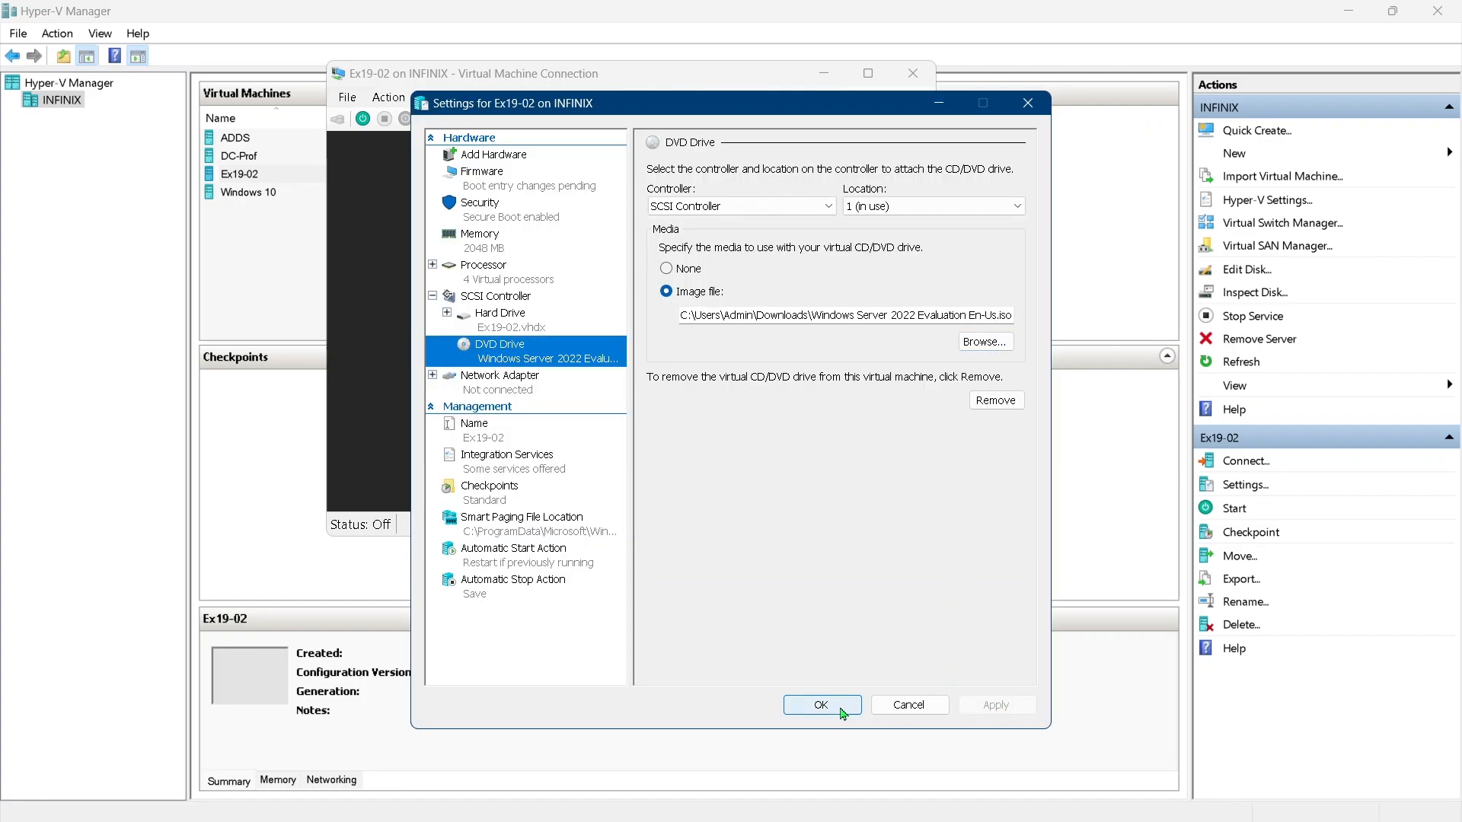
left_click(822, 705)
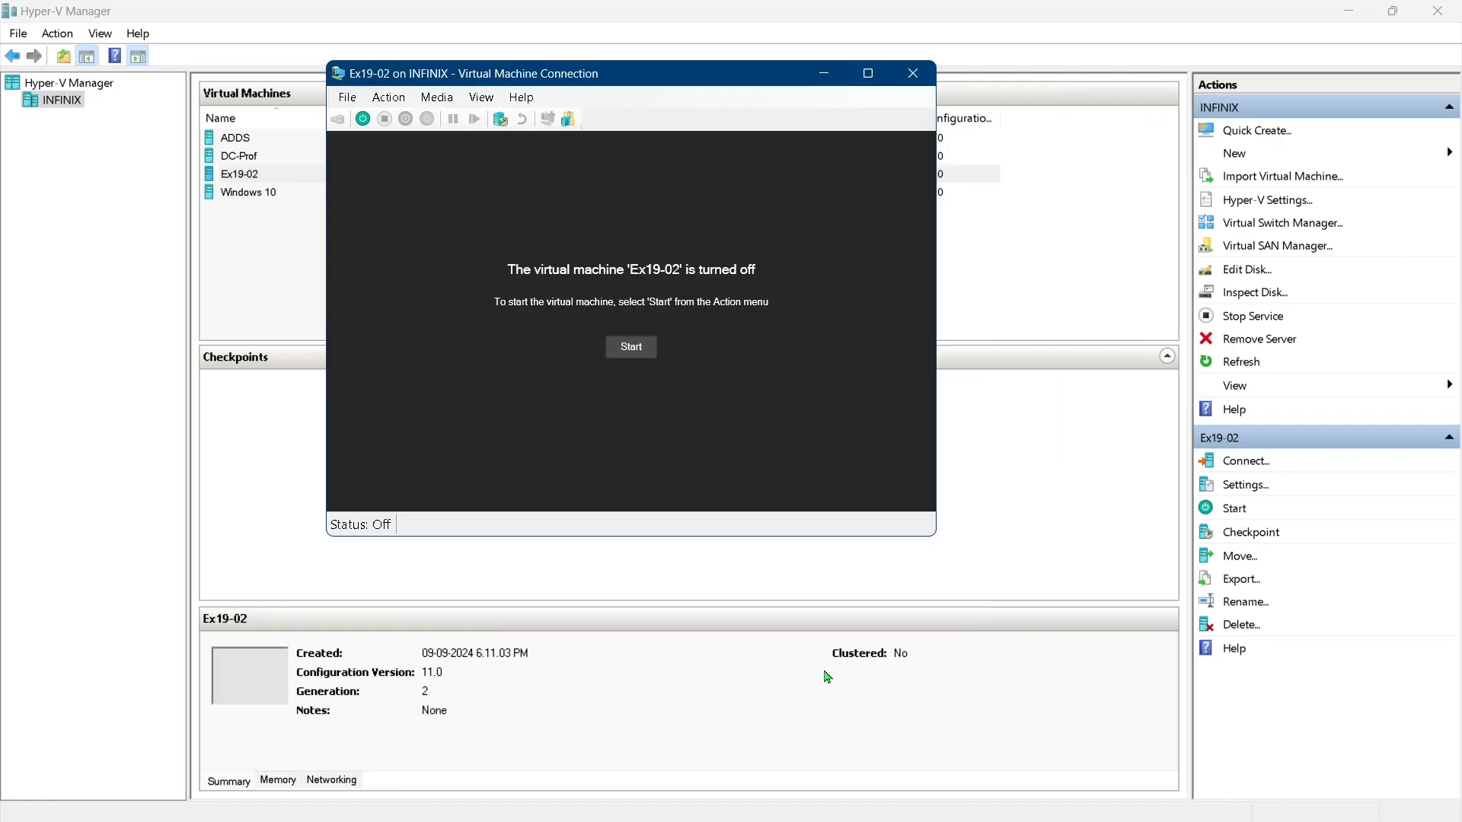
Start the virtual machine and boot it from the DVD
left_click(638, 350)
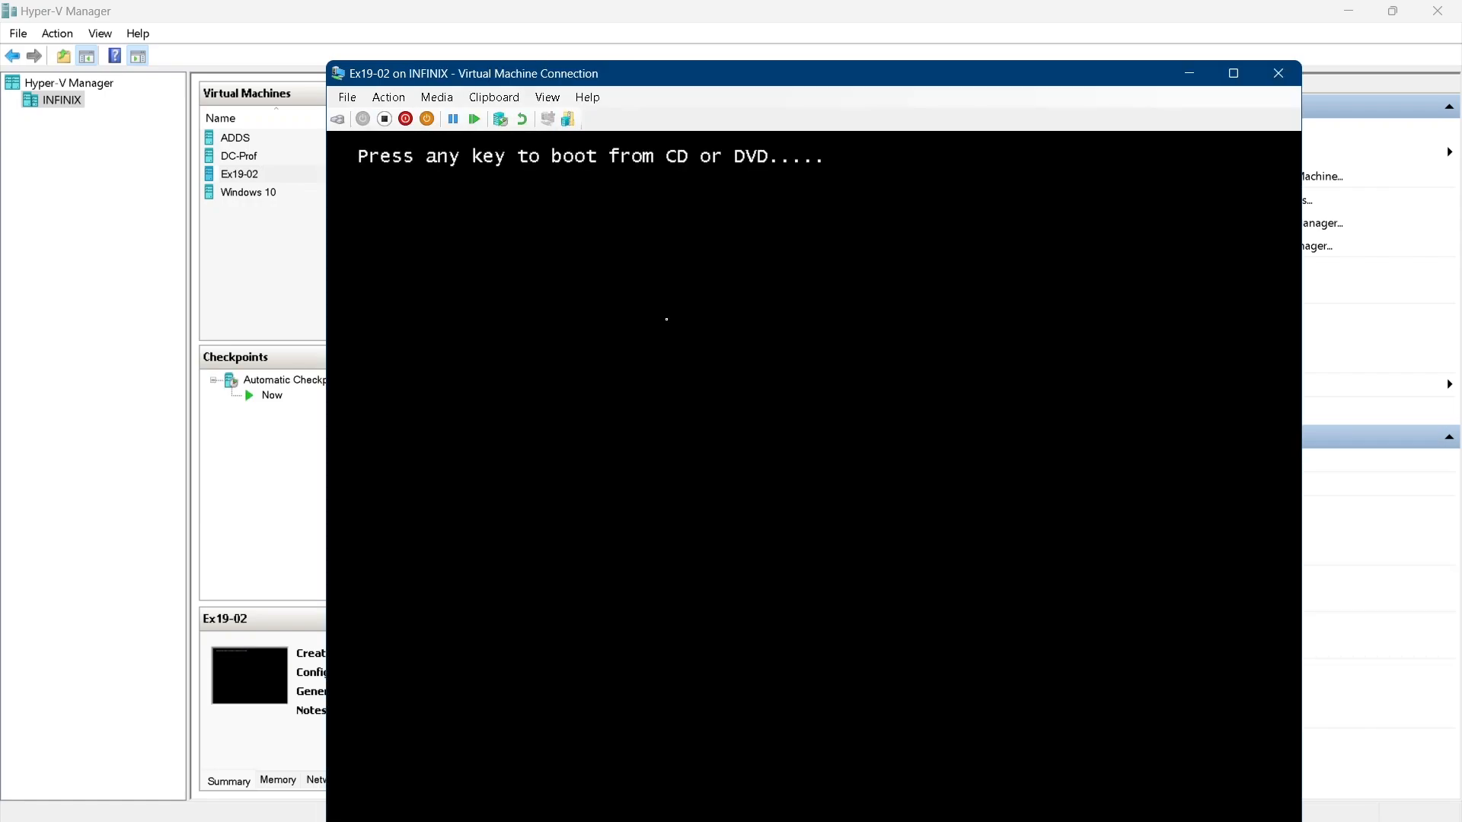
key("Return")
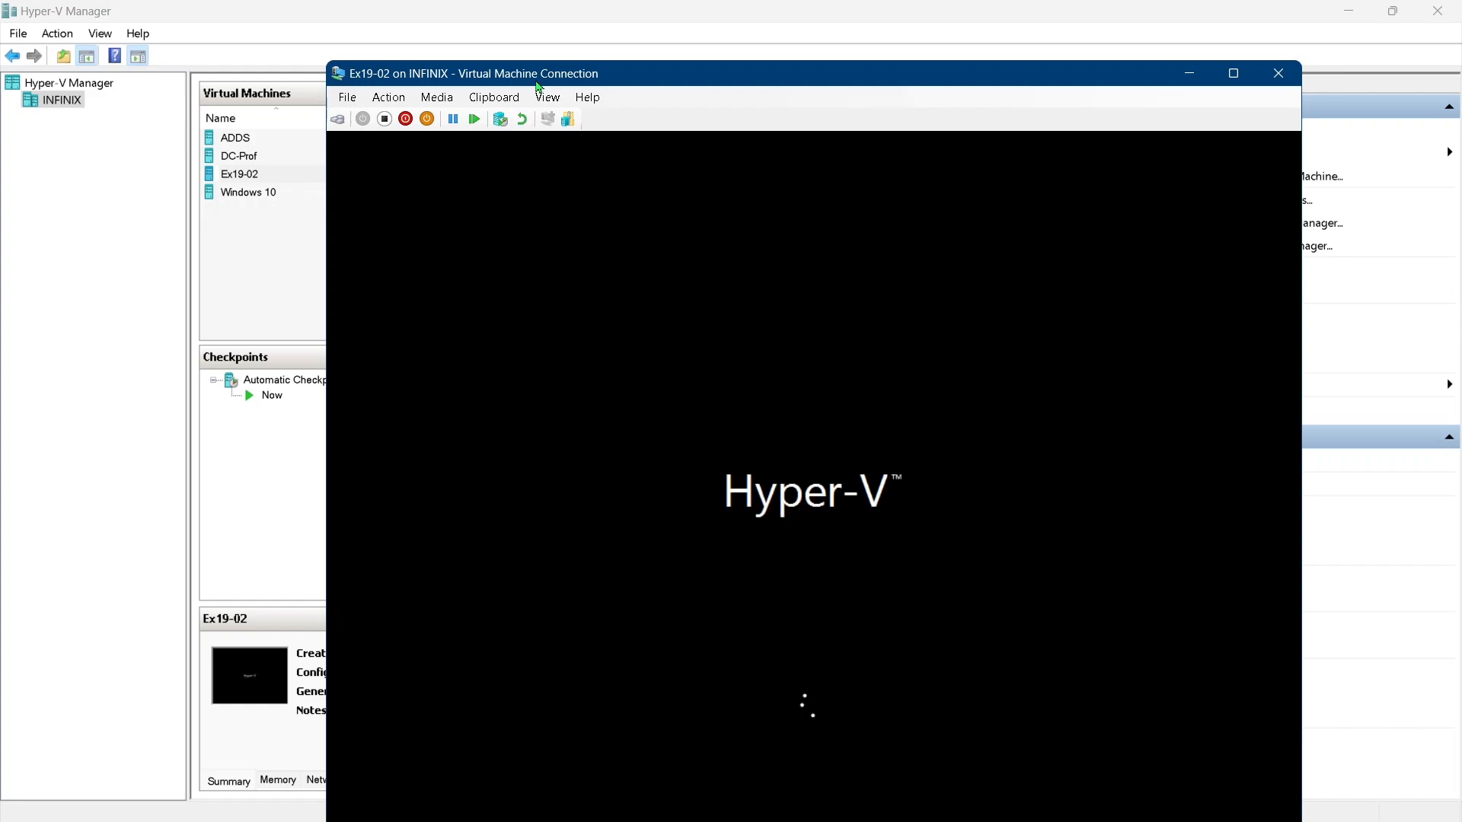
Begin Windows Server setup with English (United States) language, format and US keyboard, then choose Install now
left_click_drag(535, 82, 483, 35)
left_click(1181, 23)
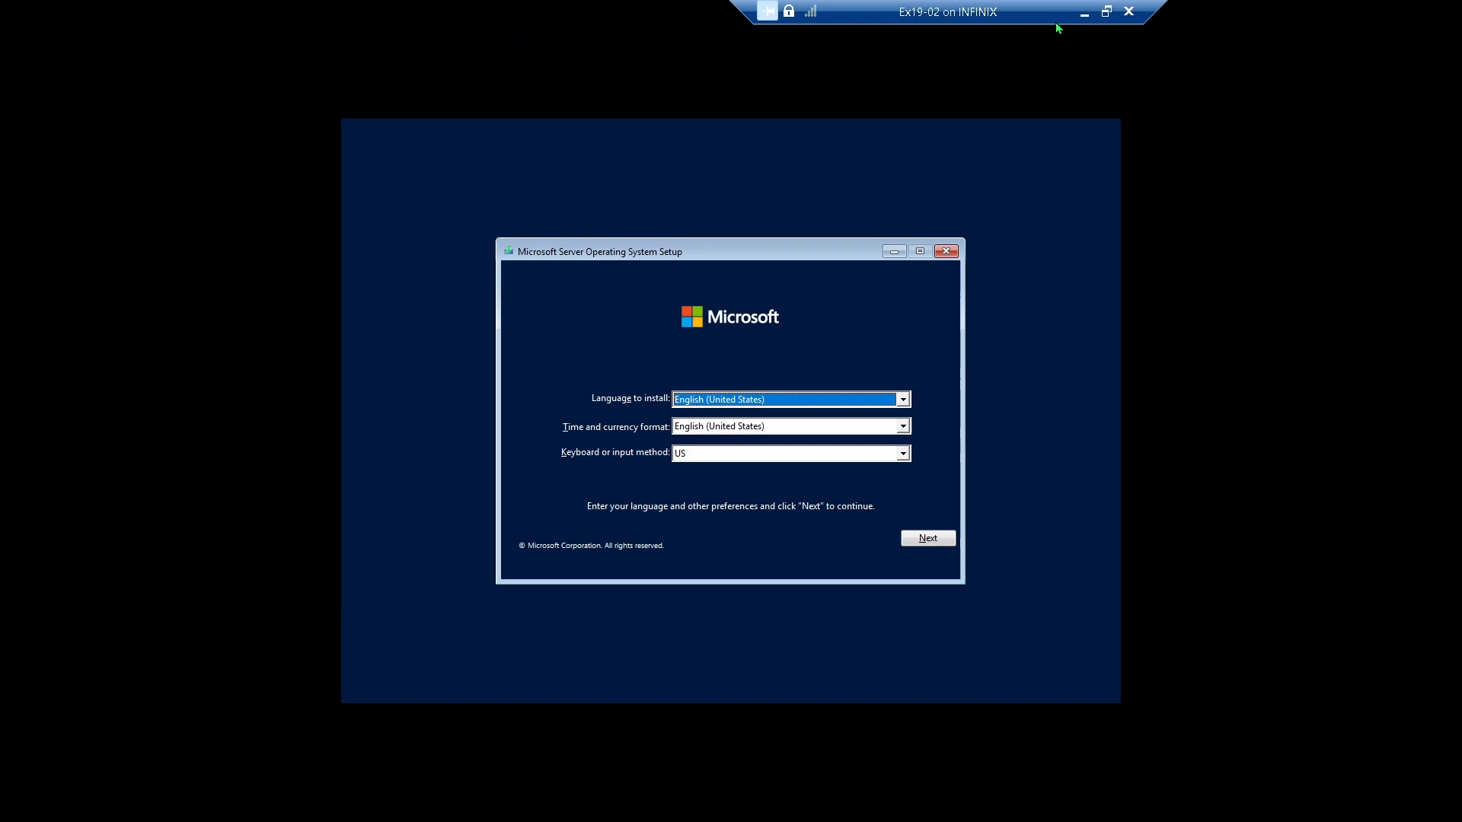
left_click(935, 538)
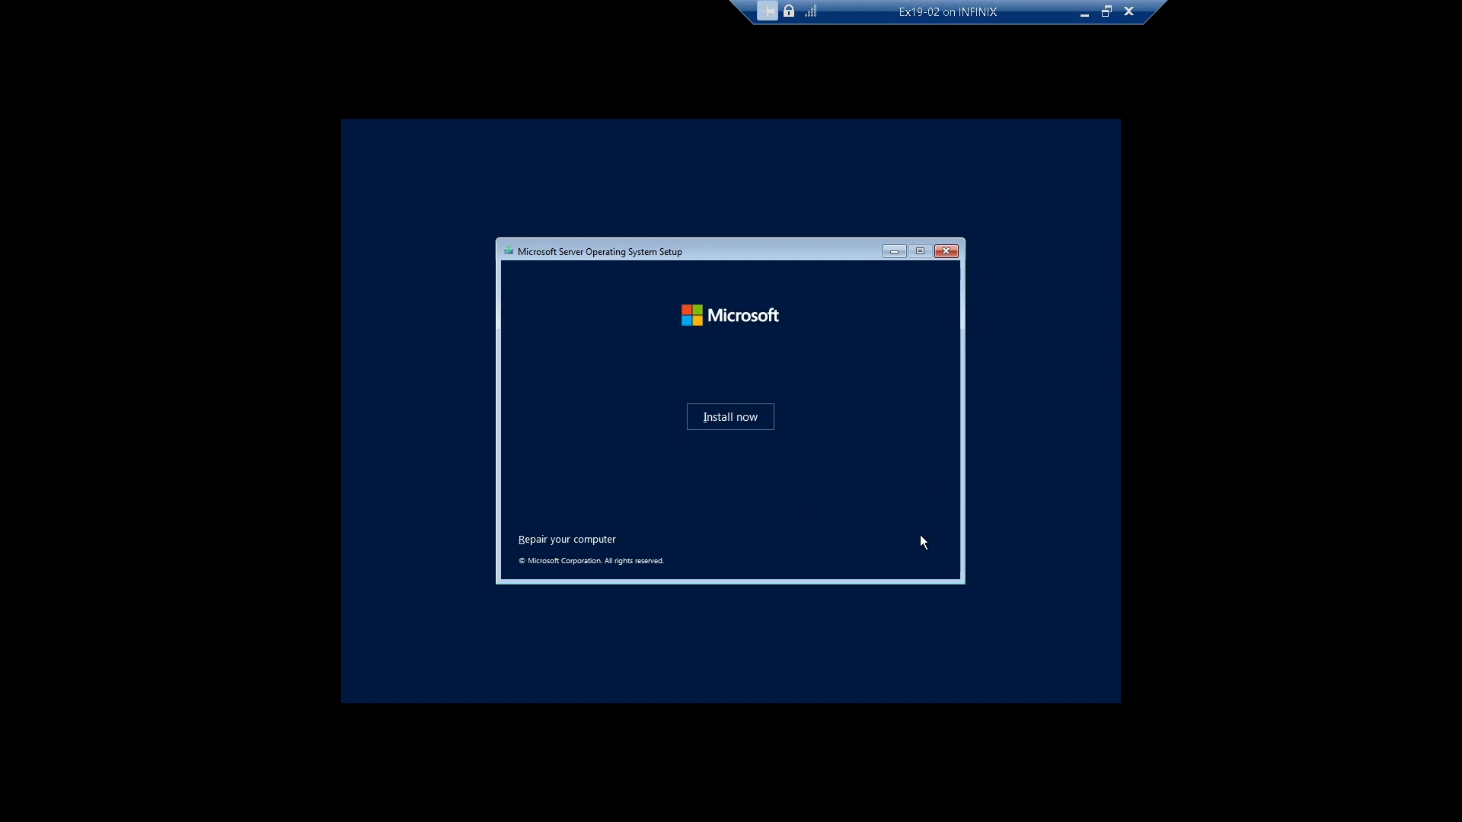
left_click(731, 418)
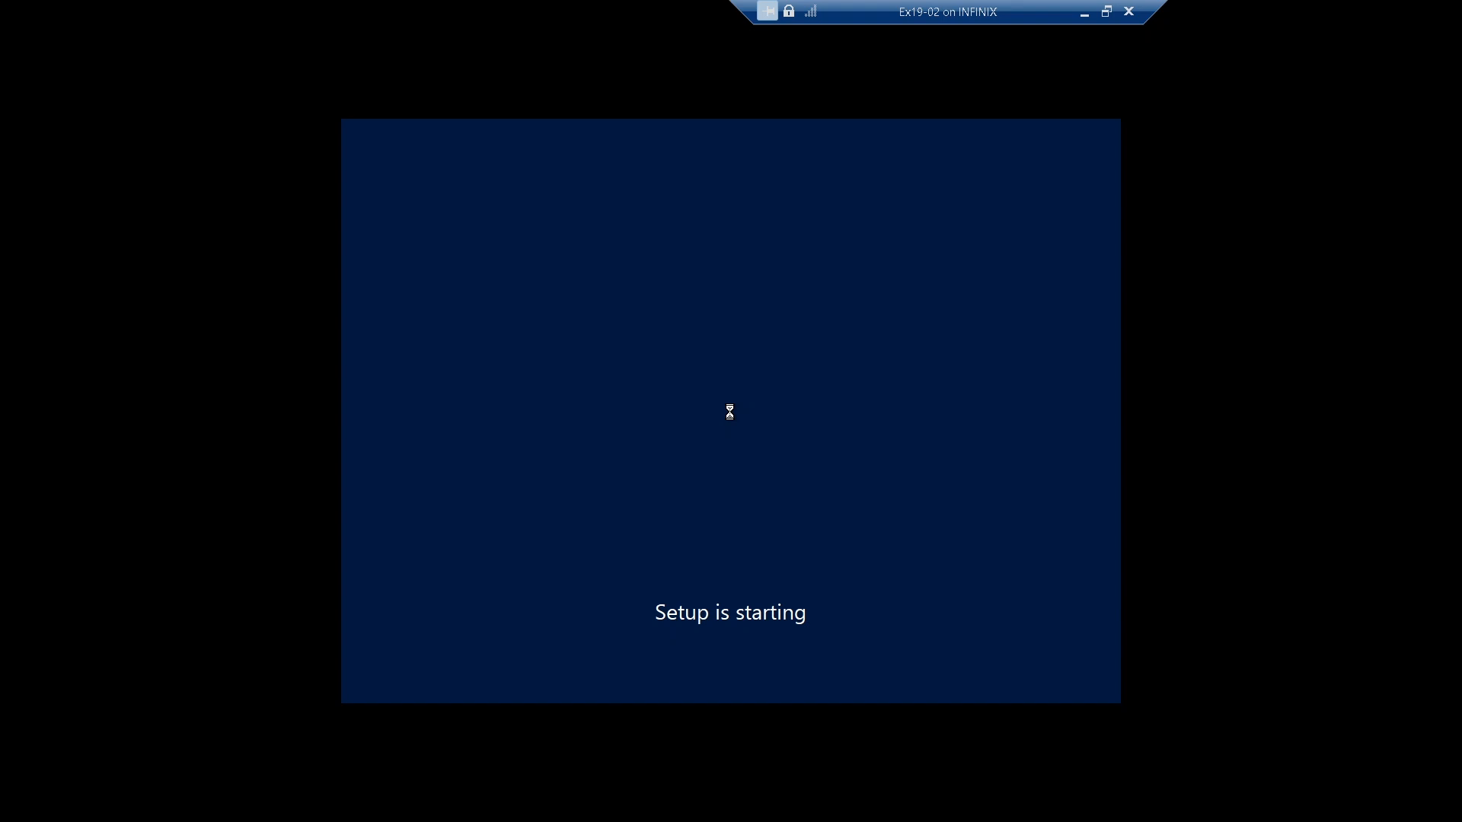
Choose Windows Server 2022 Standard Evaluation as the operating system to install
left_click_drag(930, 14, 723, 13)
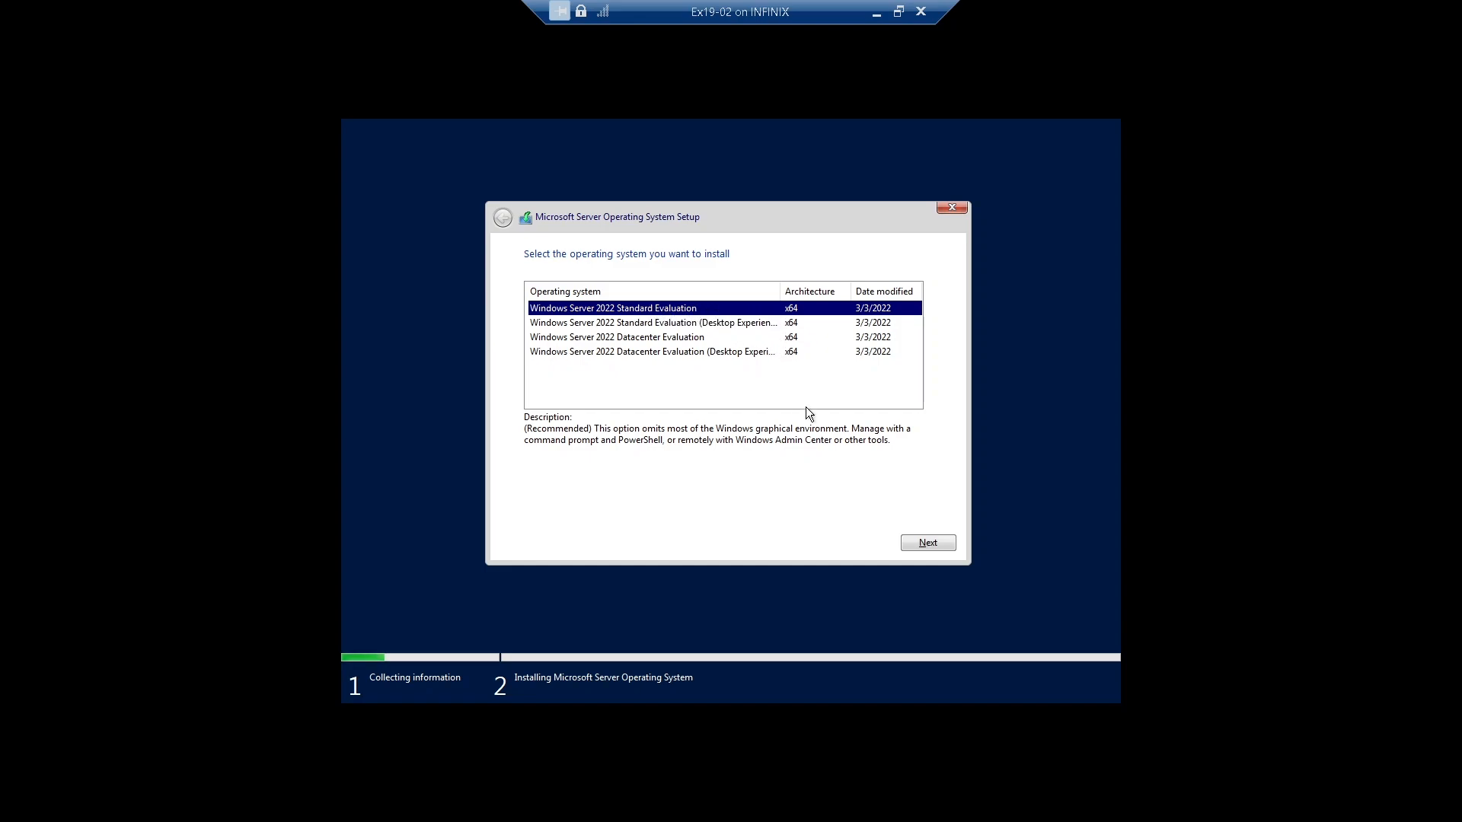
left_click(922, 545)
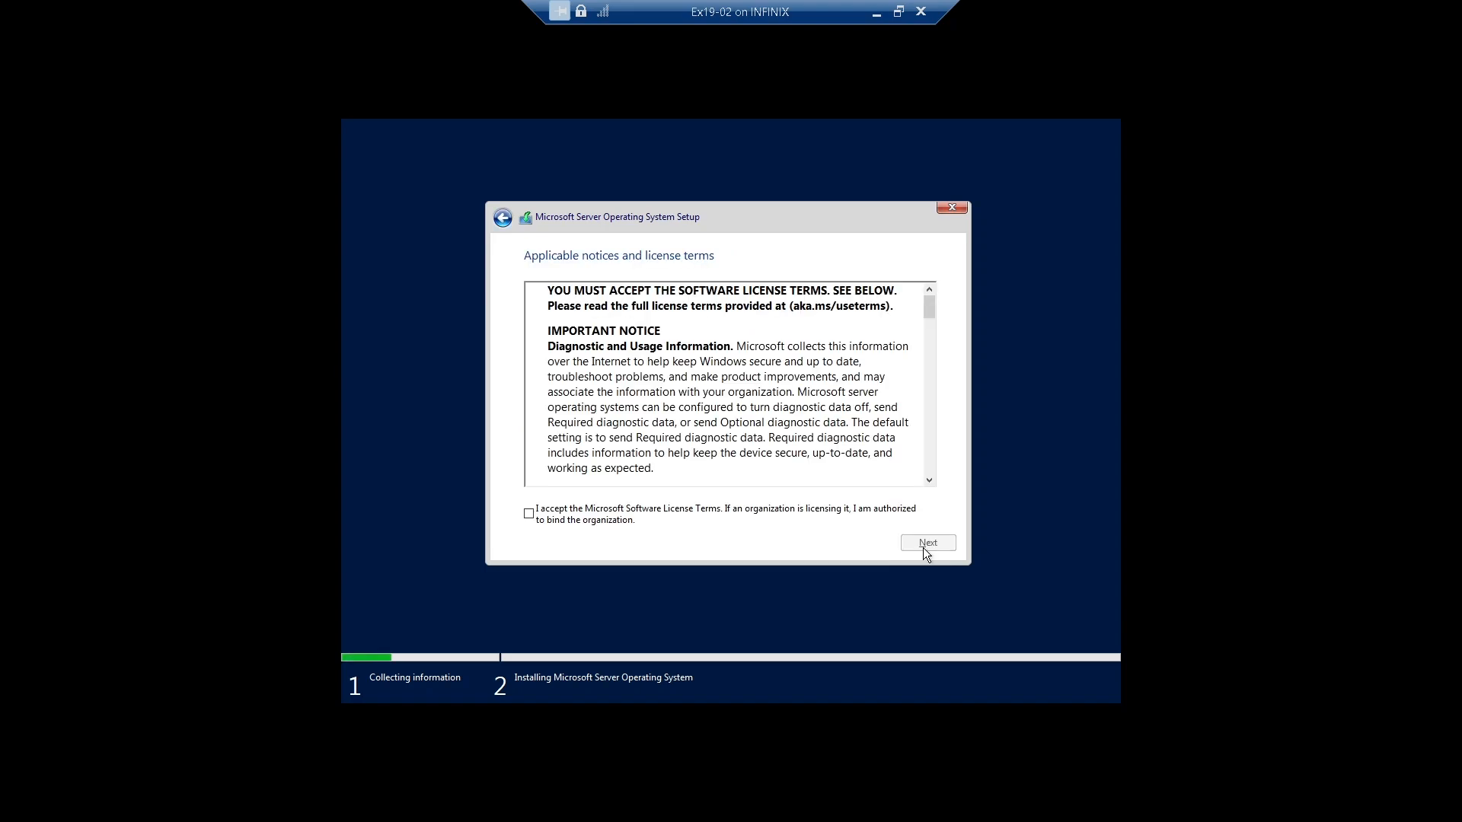
Accept the license terms and run a custom installation onto Drive 0 Unallocated Space
left_click(832, 507)
left_click(927, 543)
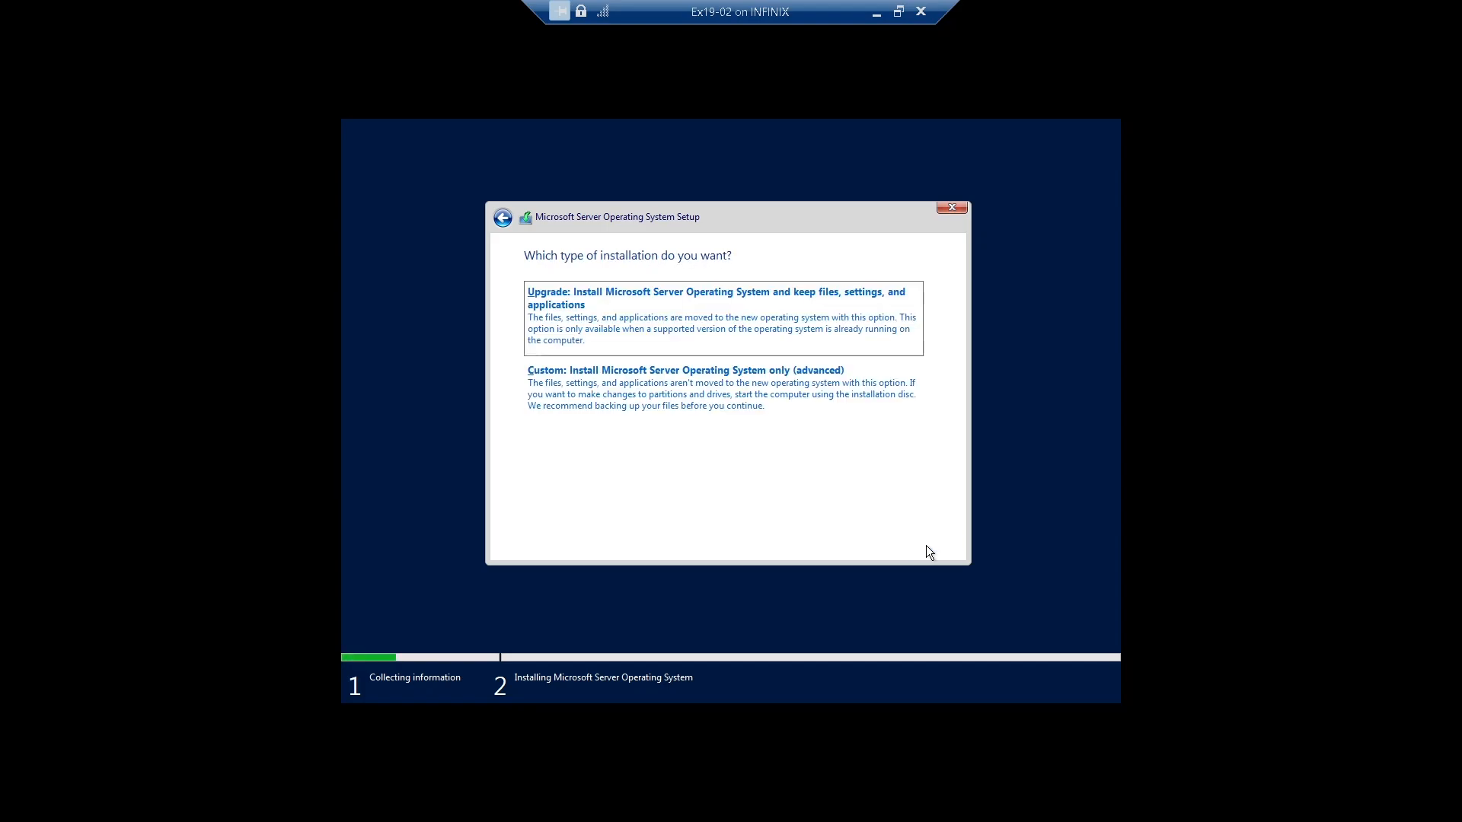
left_click(743, 396)
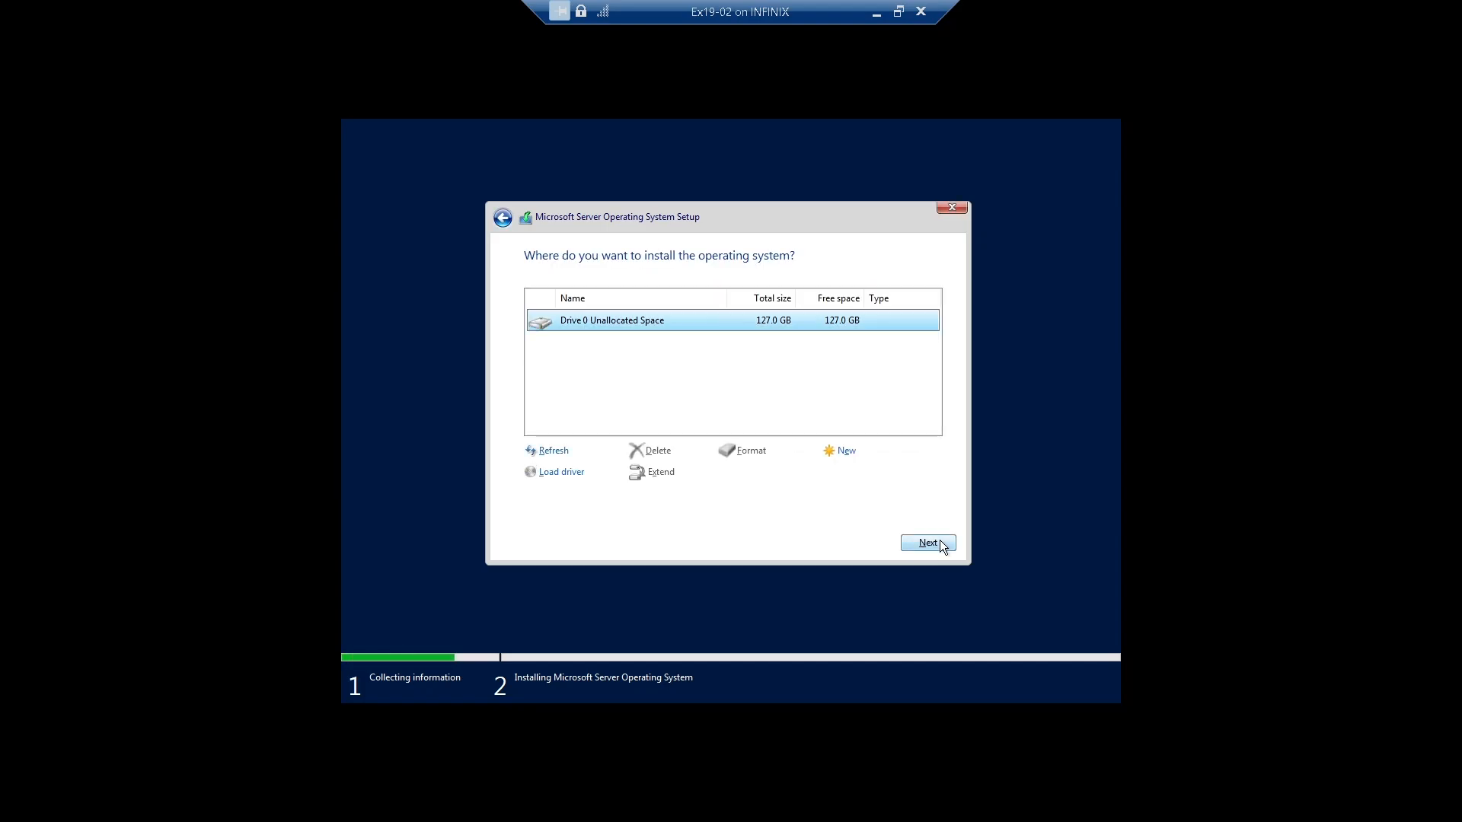
left_click(941, 545)
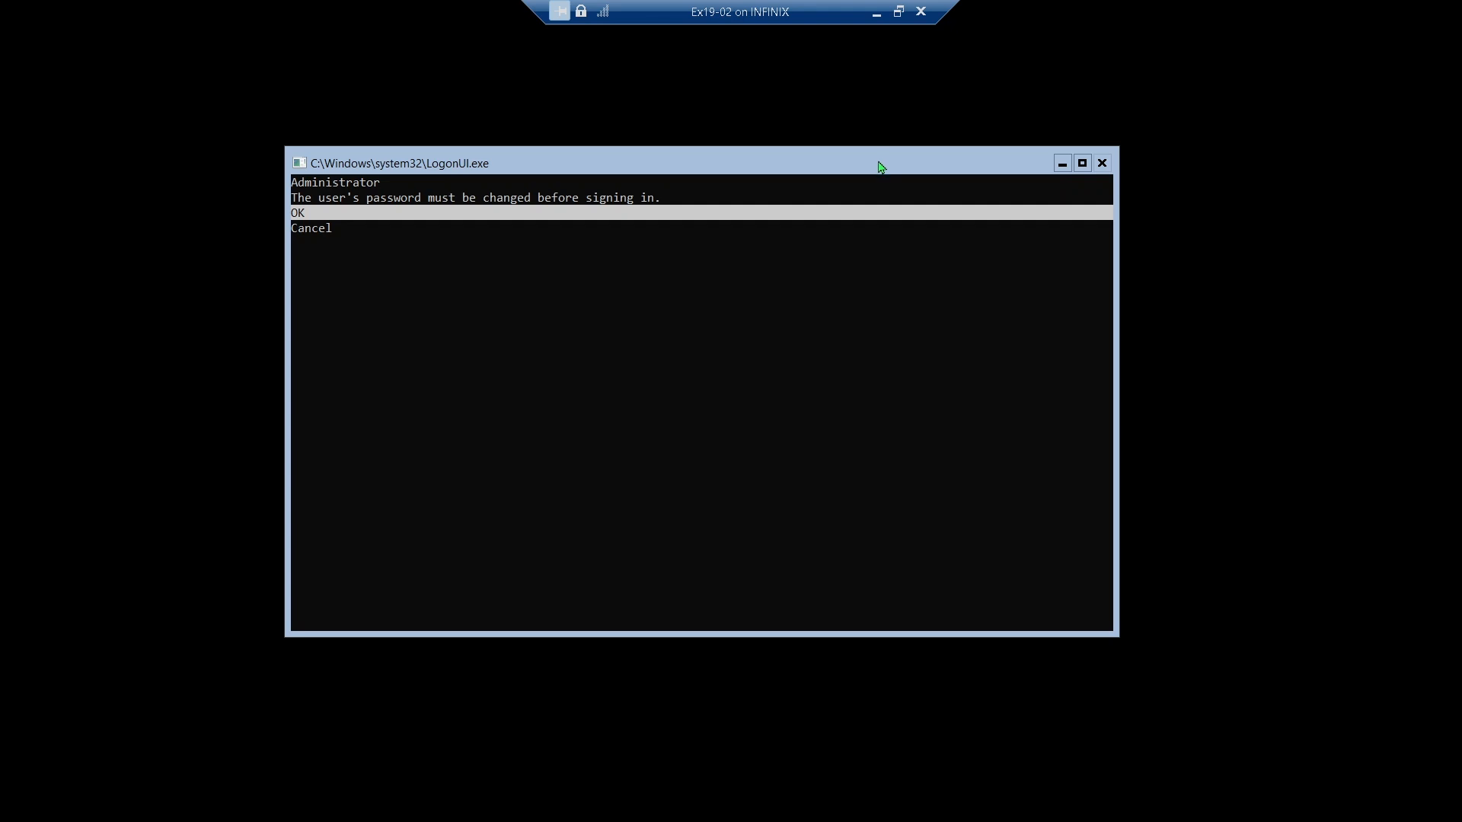
At first sign-in, set a new Administrator password, entering and confirming it
key("Down")
key("Up")
key("Return")
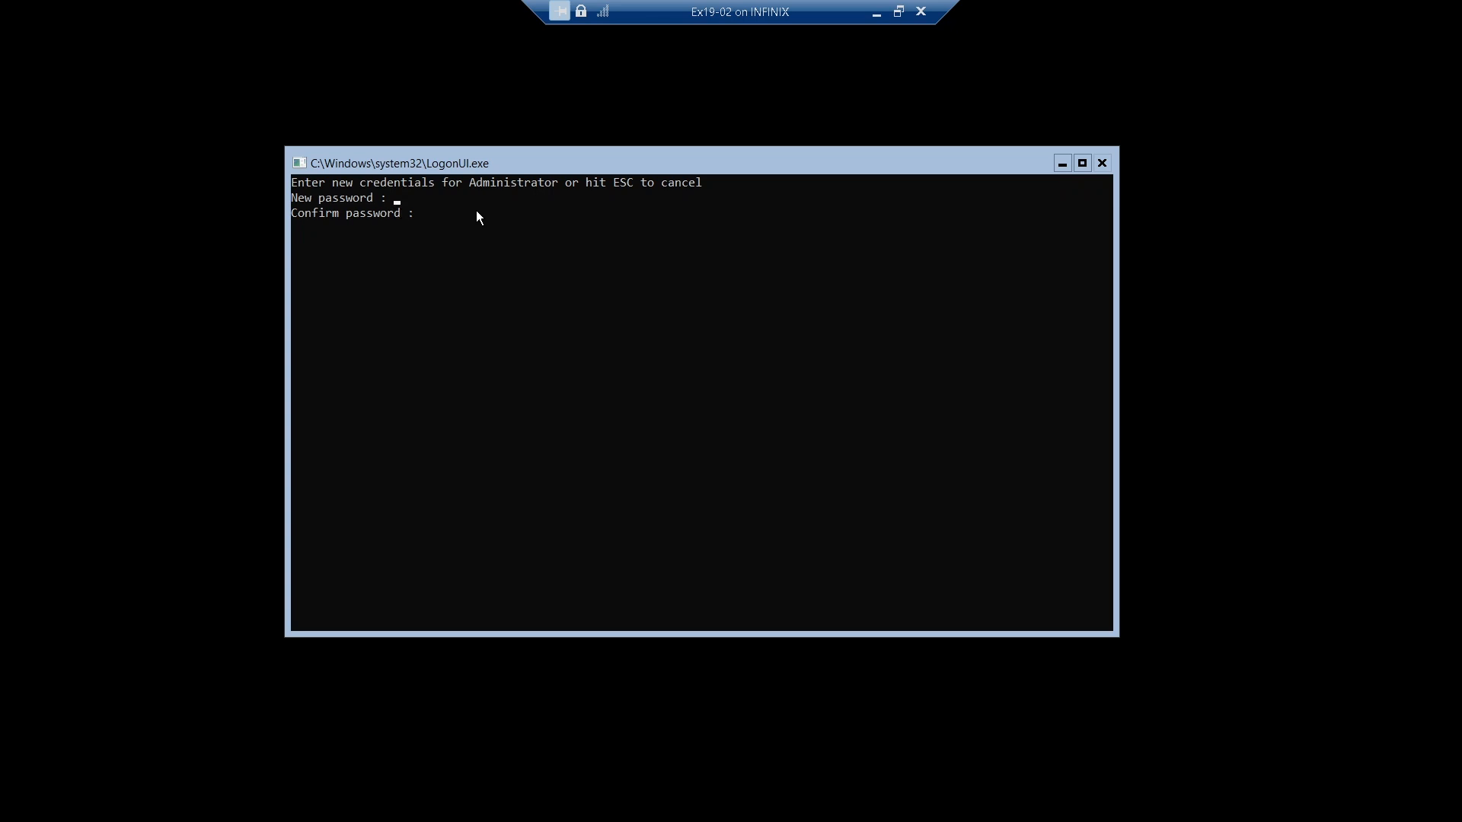
type("********")
key("Return")
type("**")
key("Return")
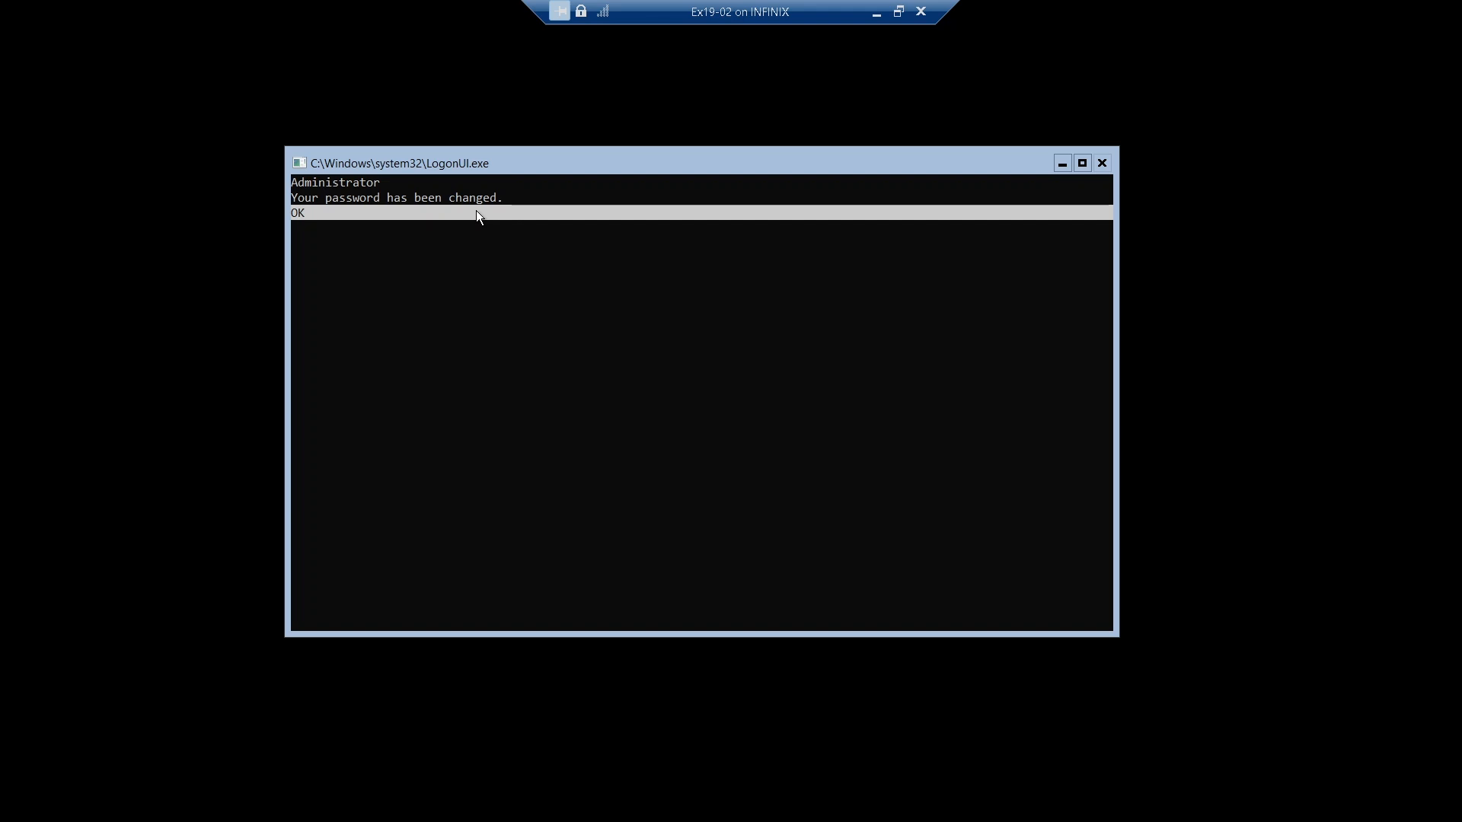
left_click(476, 213)
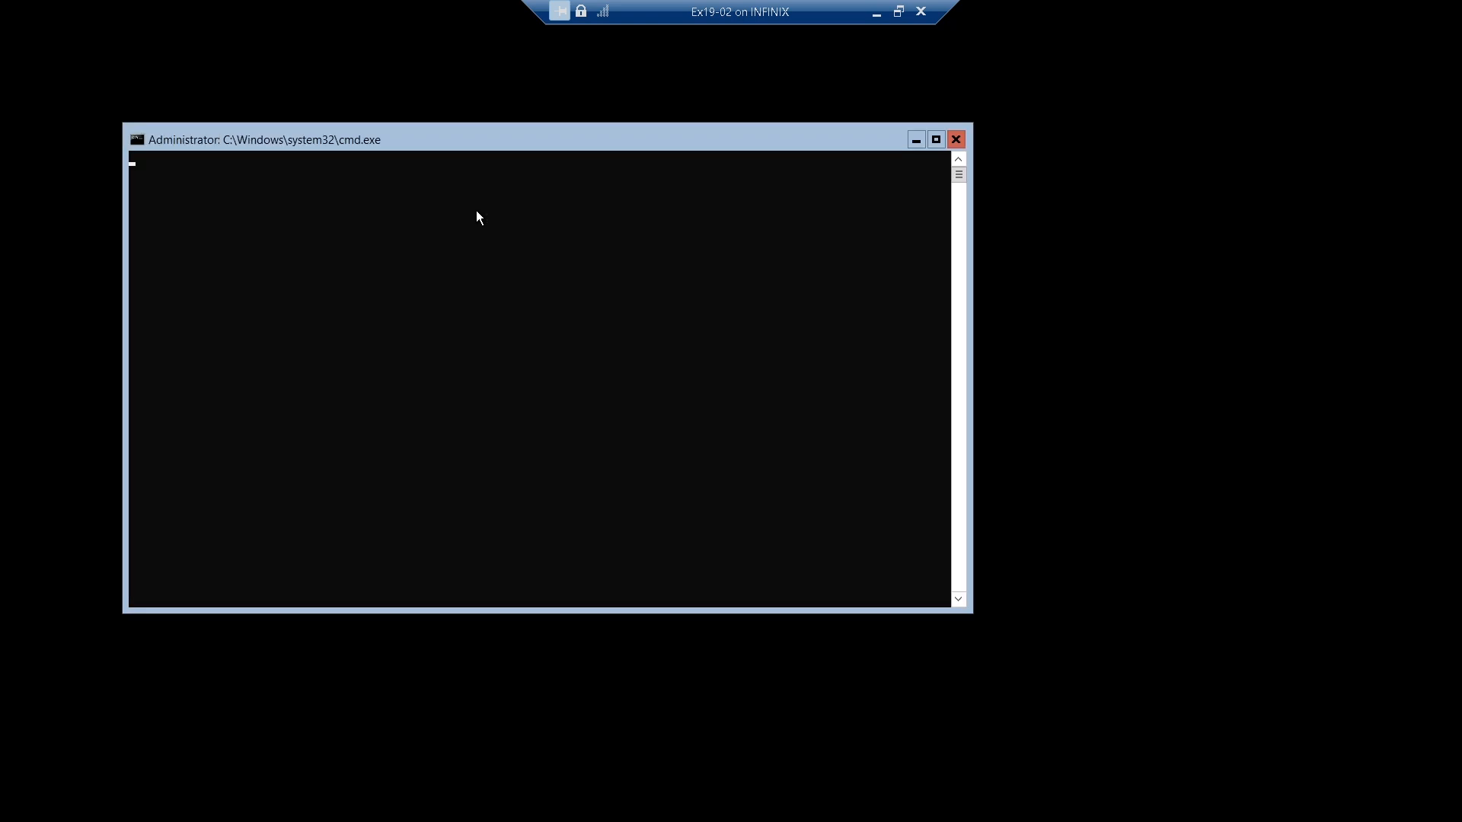
In SConfig, change the computer name to Ex19-02
left_click(898, 11)
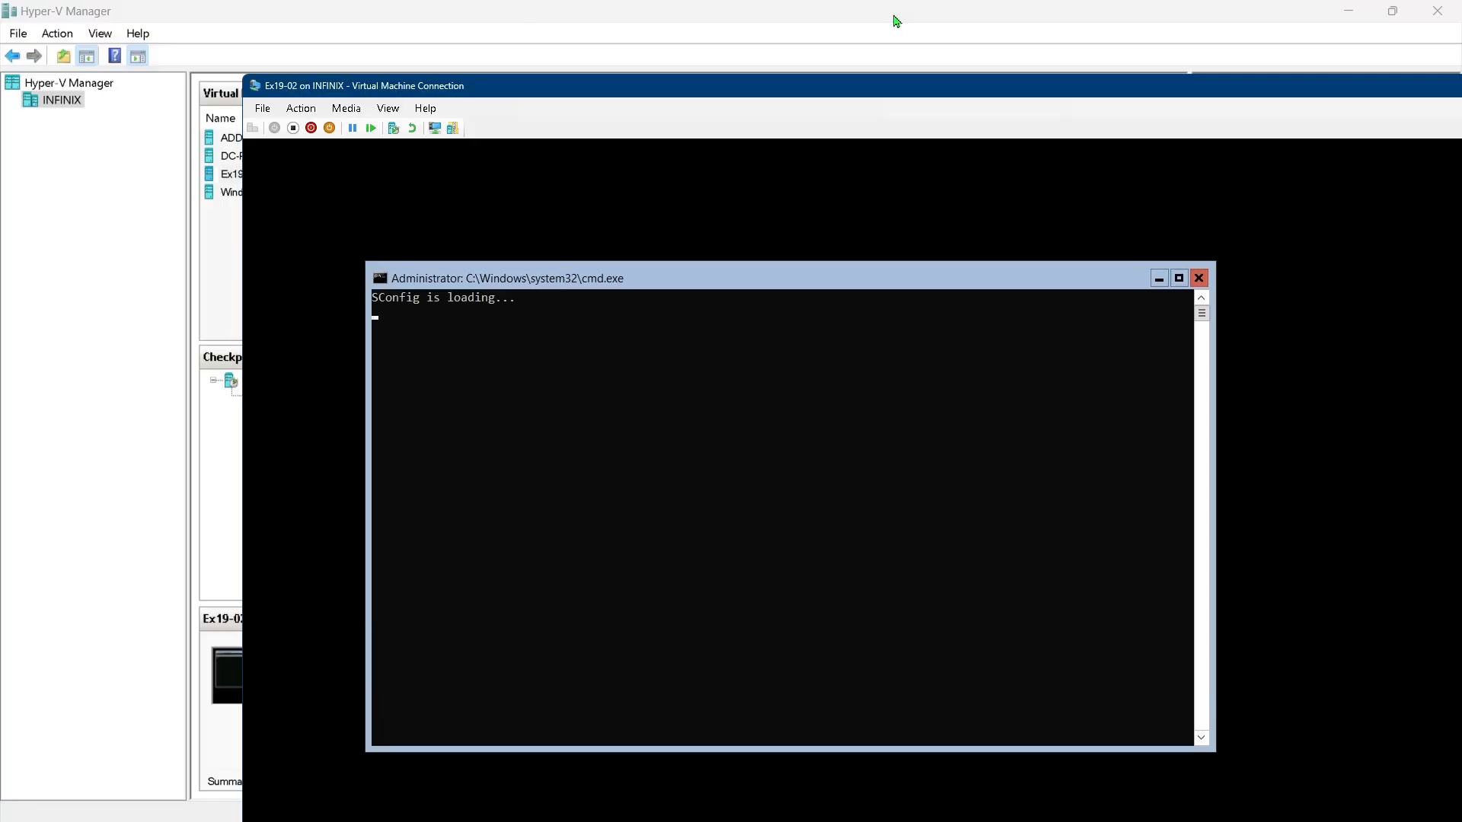
double_click(519, 95)
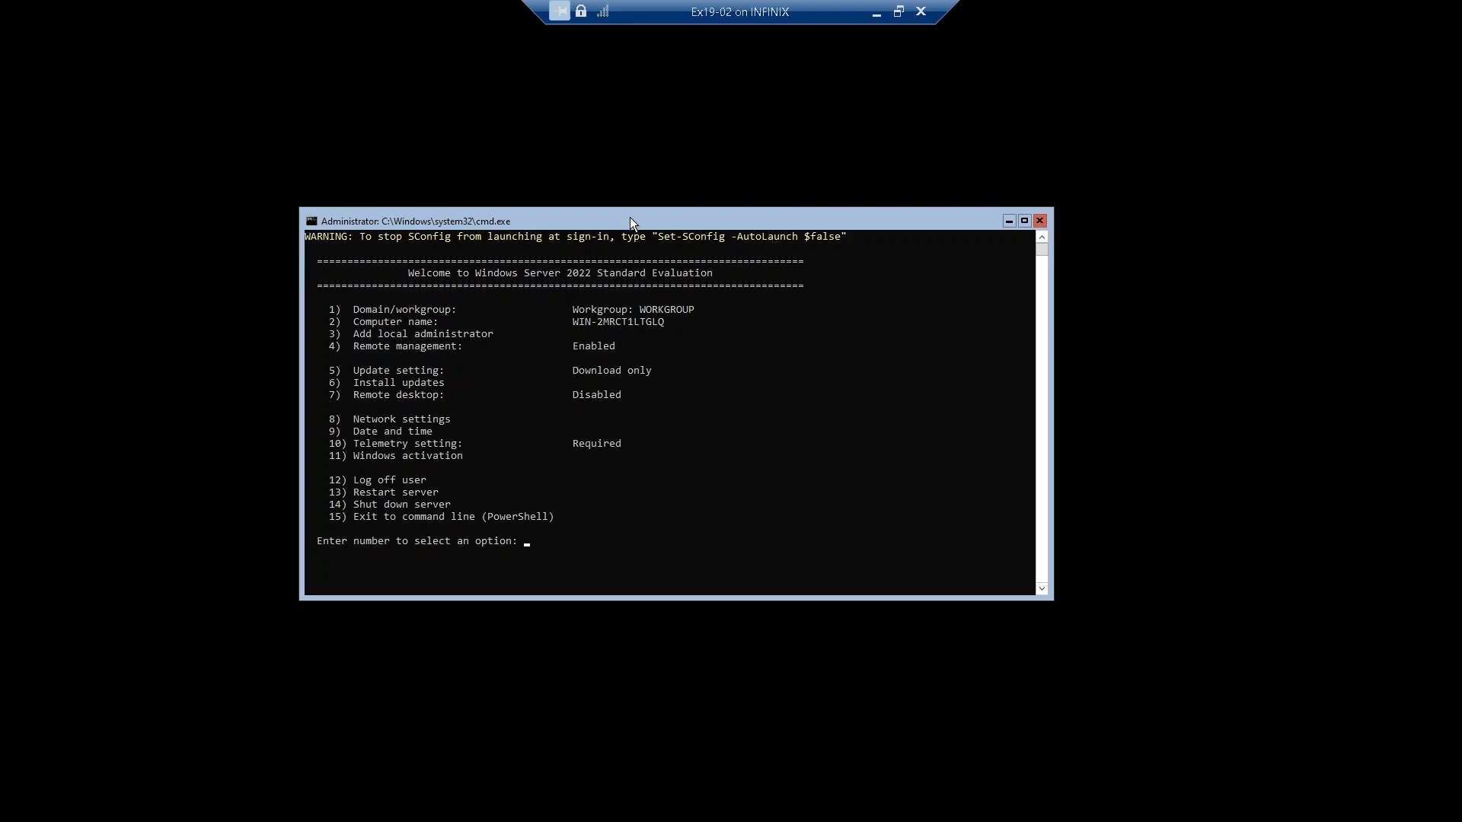
type("2")
key("Return")
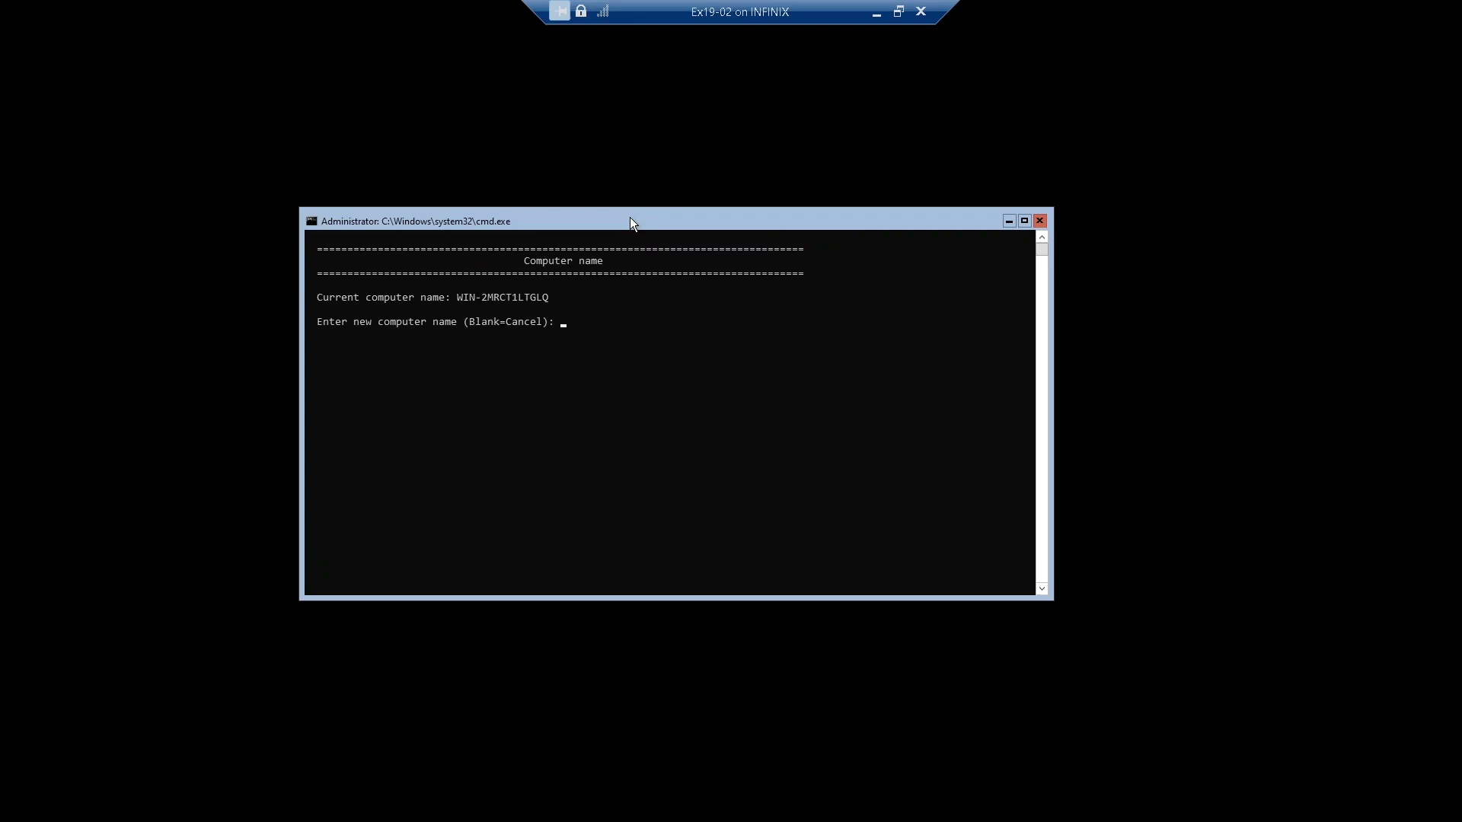
type("Ex19-02")
key("Return")
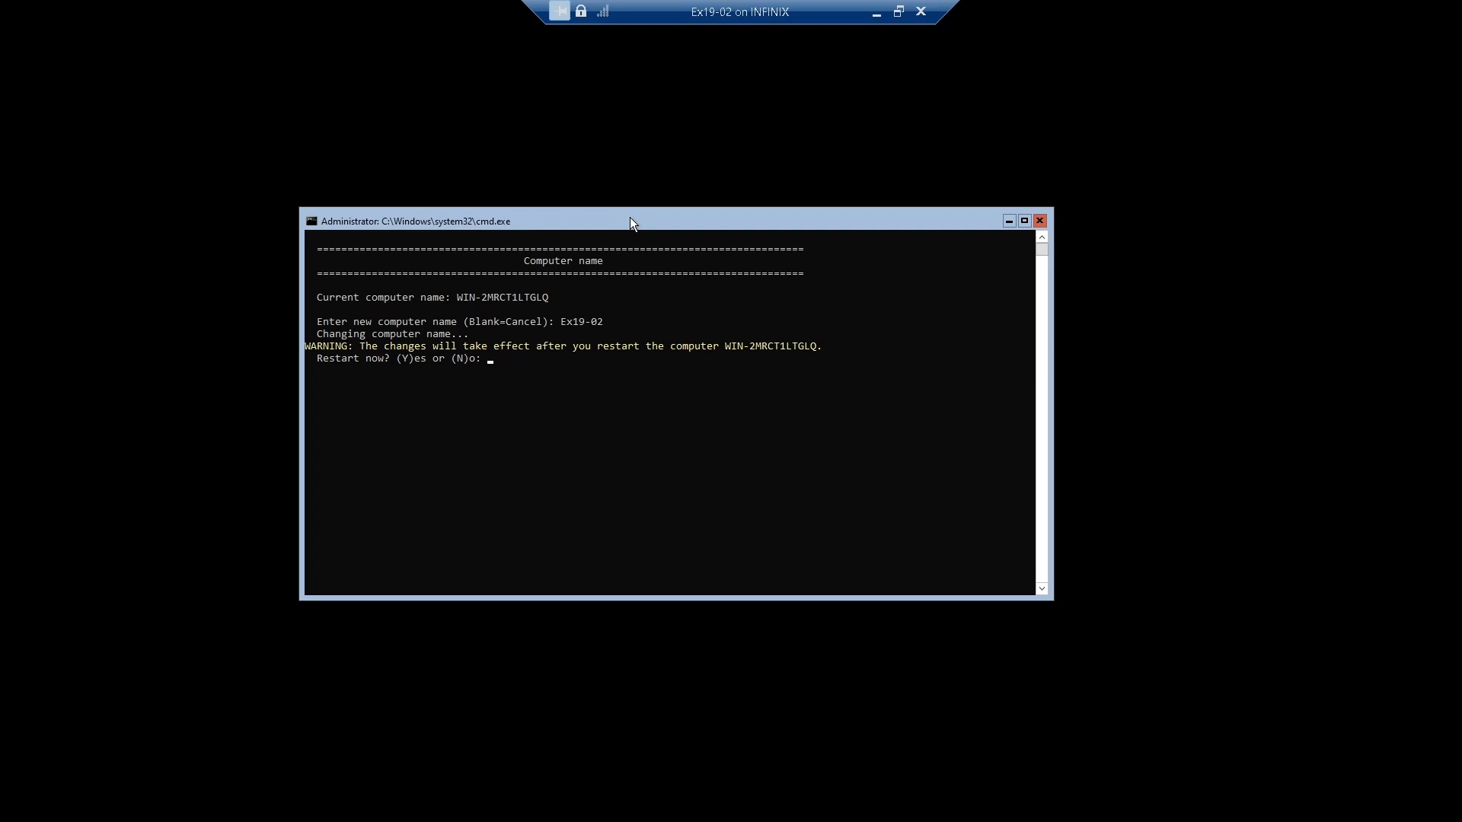
Restart the server now to apply the new name and reconnect to the virtual machine
type("Y")
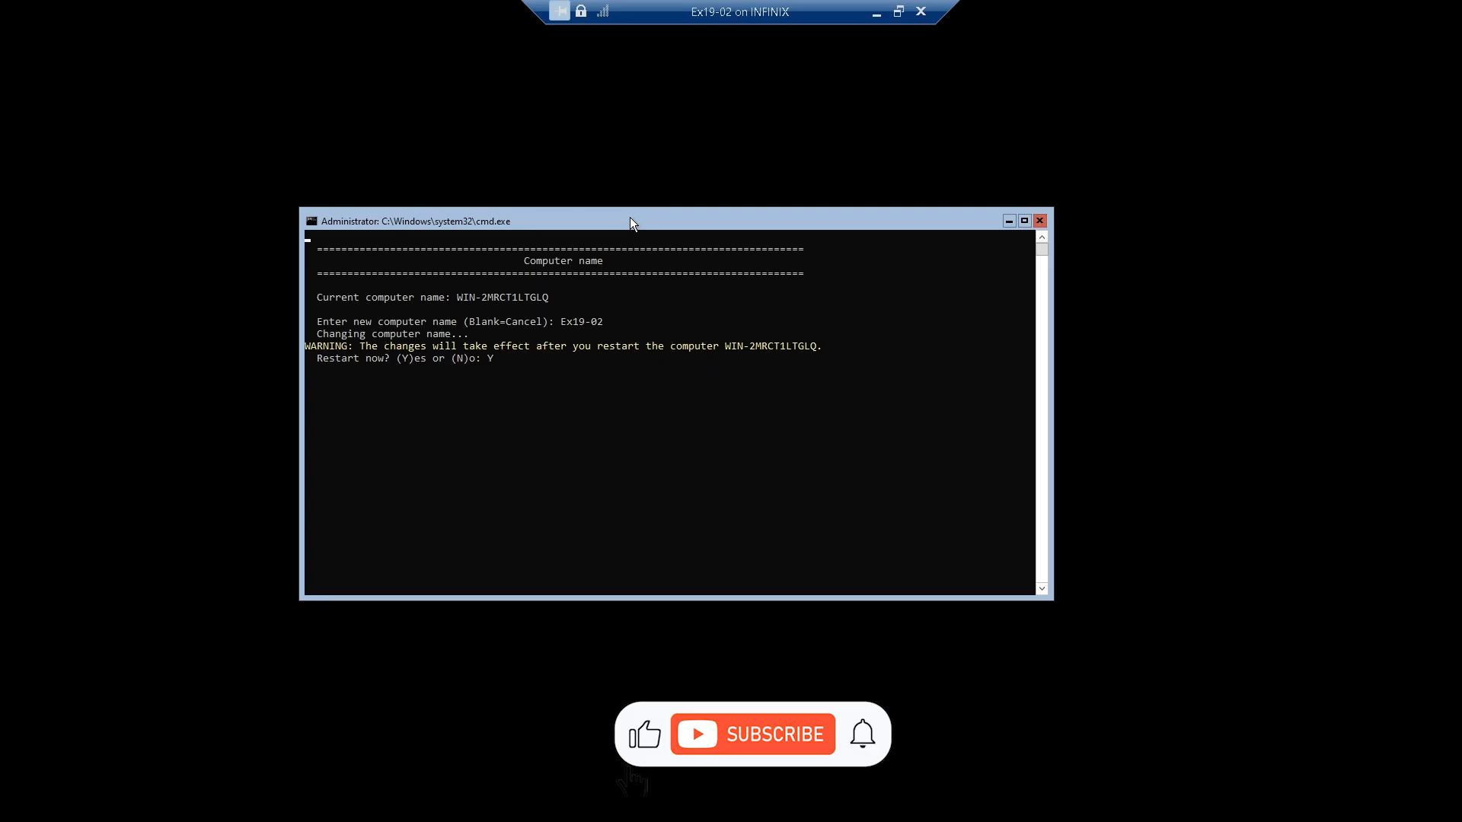
key("Return")
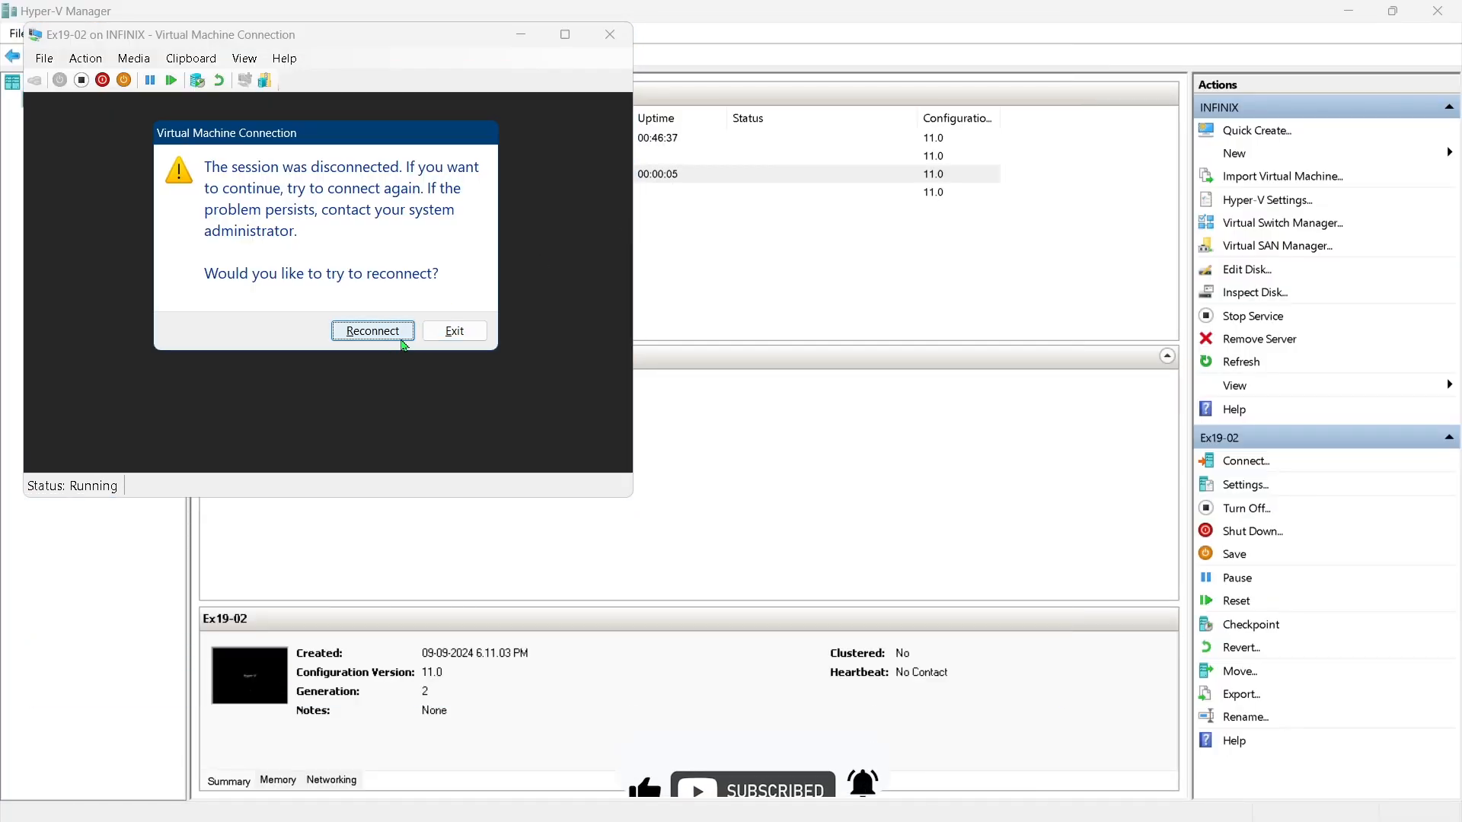
left_click(372, 331)
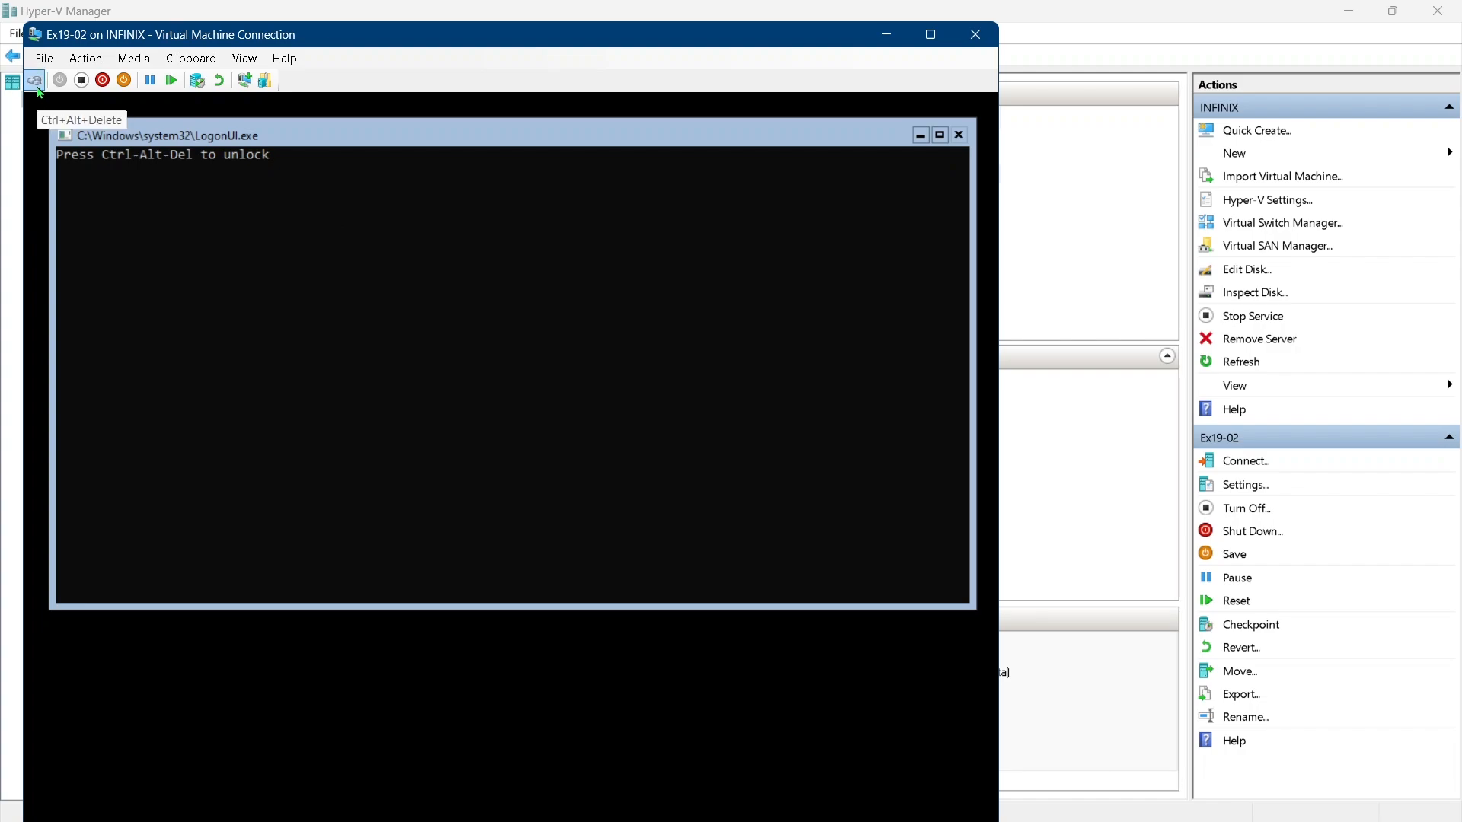
Send Ctrl+Alt+Delete to the virtual machine and sign in as Administrator with the account password
left_click(35, 82)
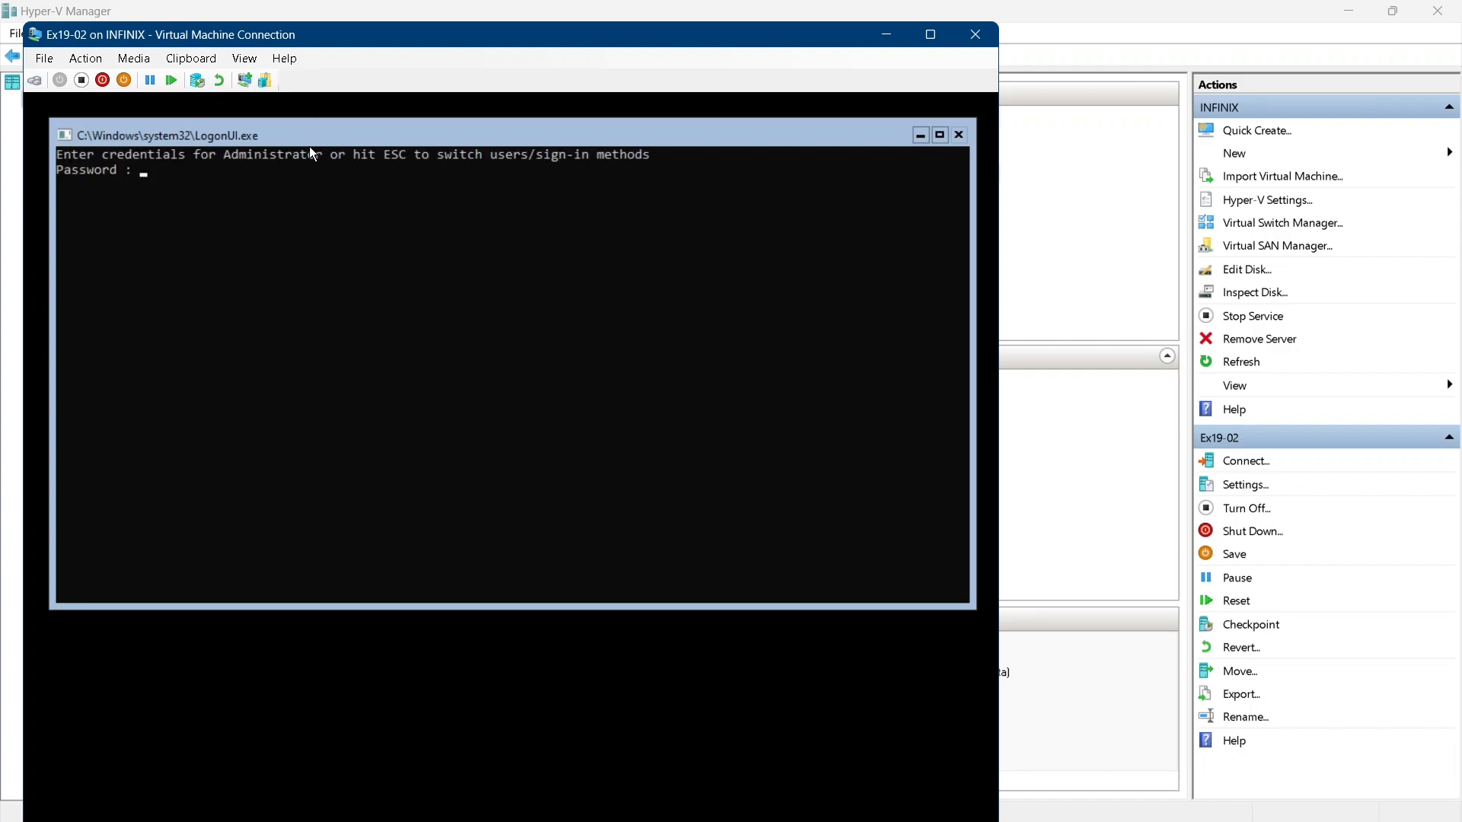
type("*******")
key("Return")
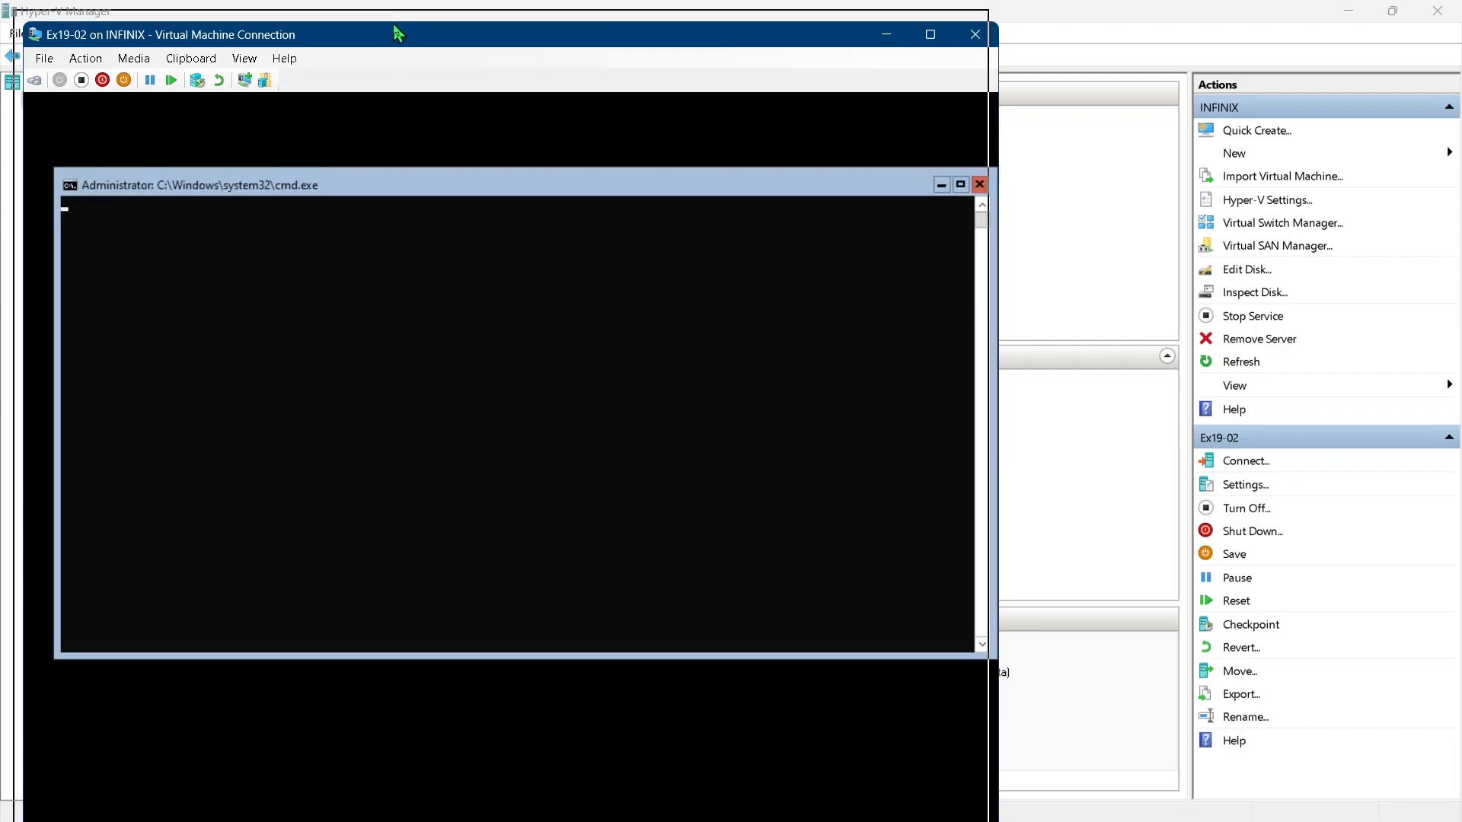
left_click_drag(394, 25, 384, 19)
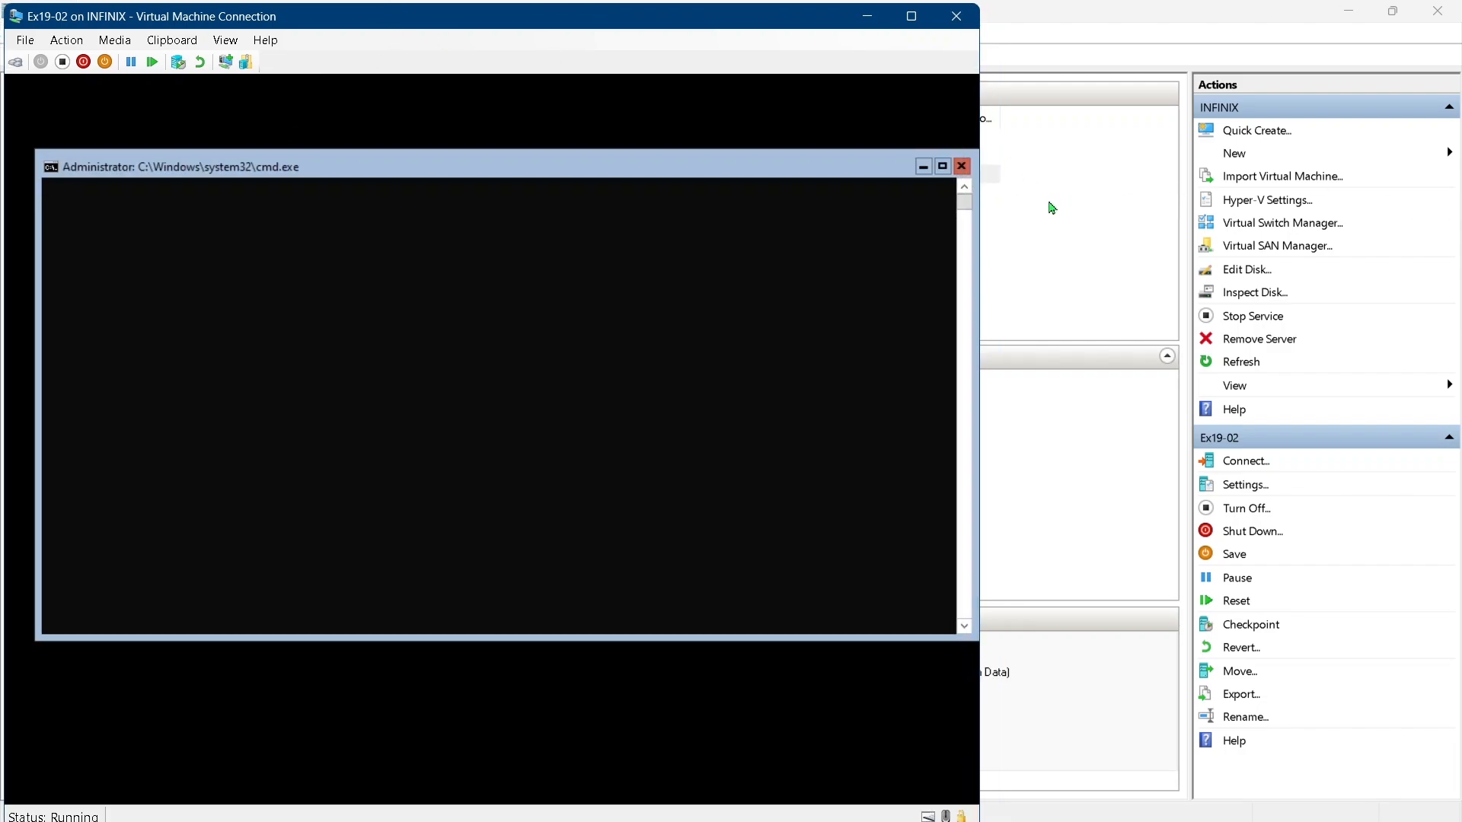
left_click_drag(793, 26, 791, 23)
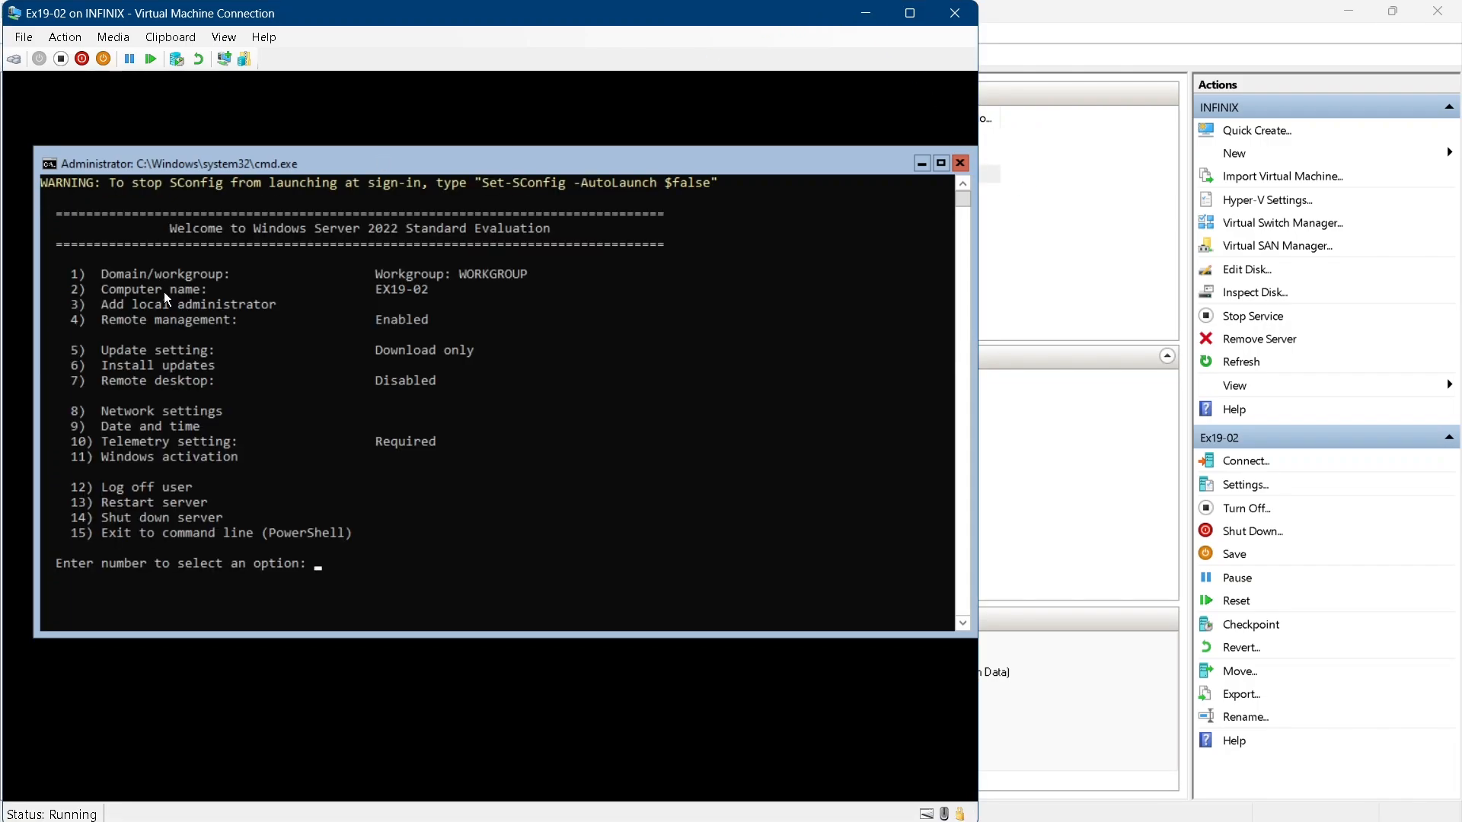
left_click_drag(423, 289, 381, 290)
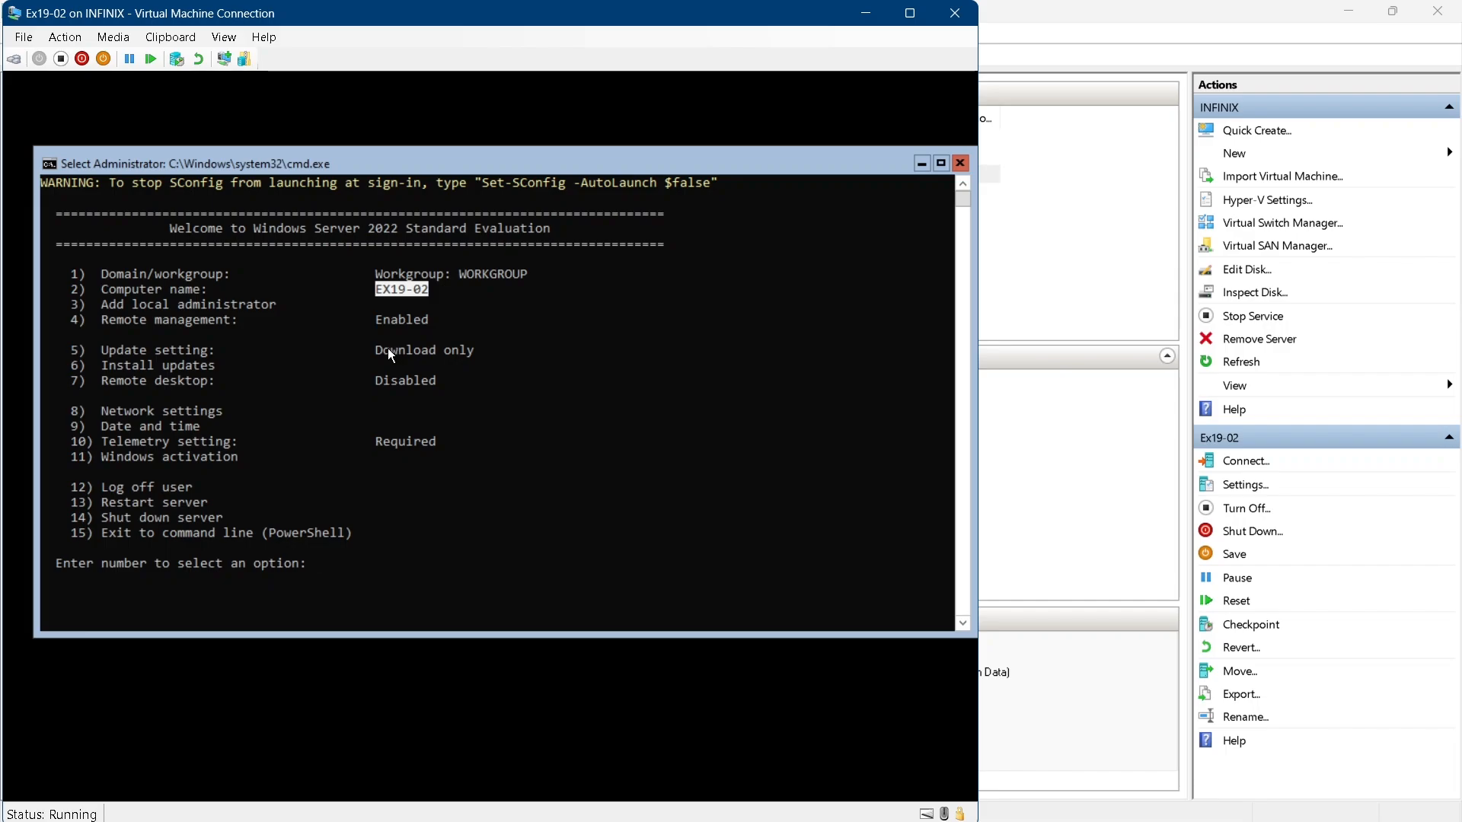
In the virtual machine's settings, connect the Network Adapter to the External virtual switch and apply
left_click(23, 37)
left_click(48, 56)
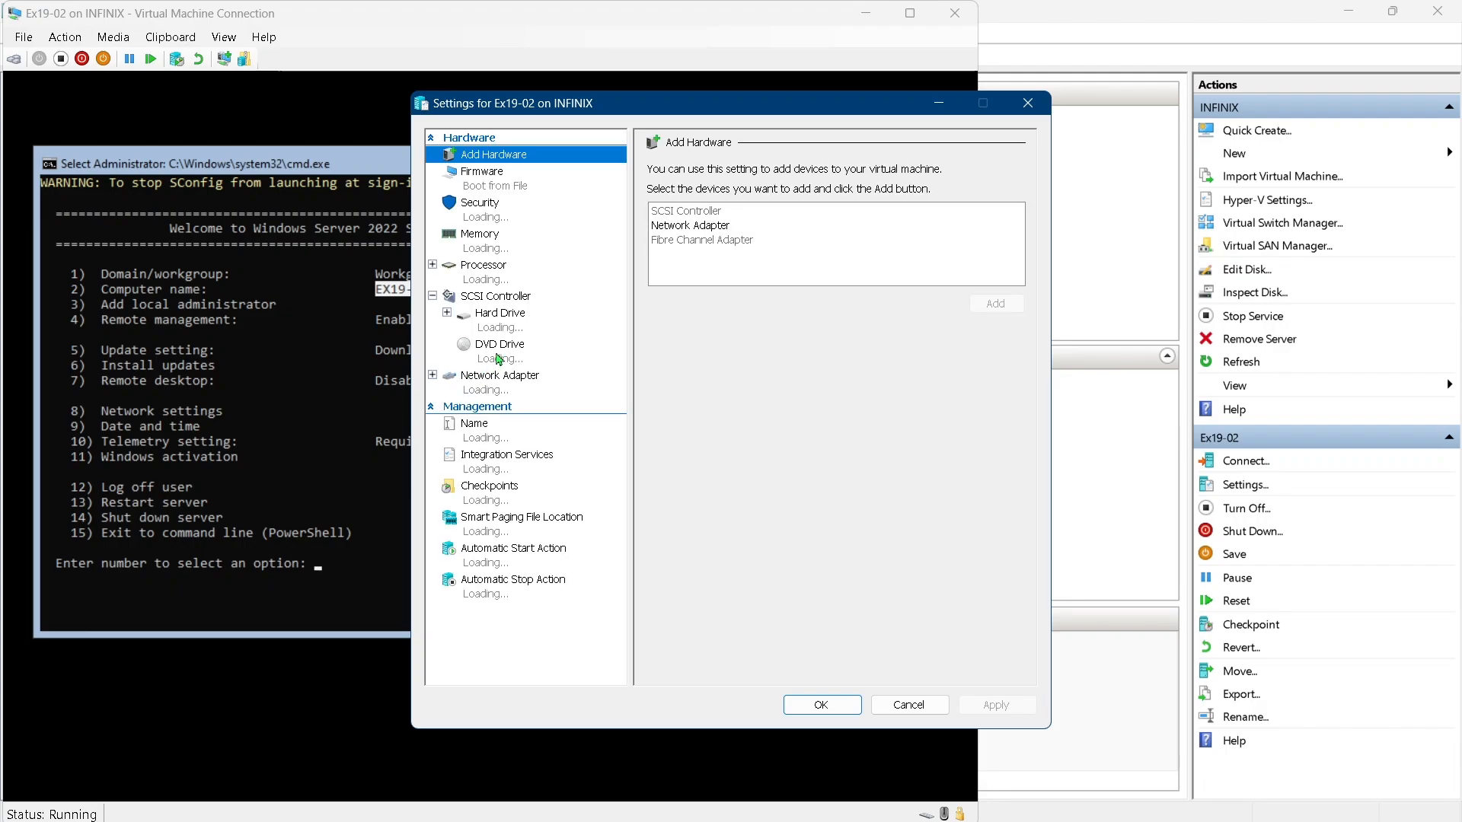
left_click(523, 380)
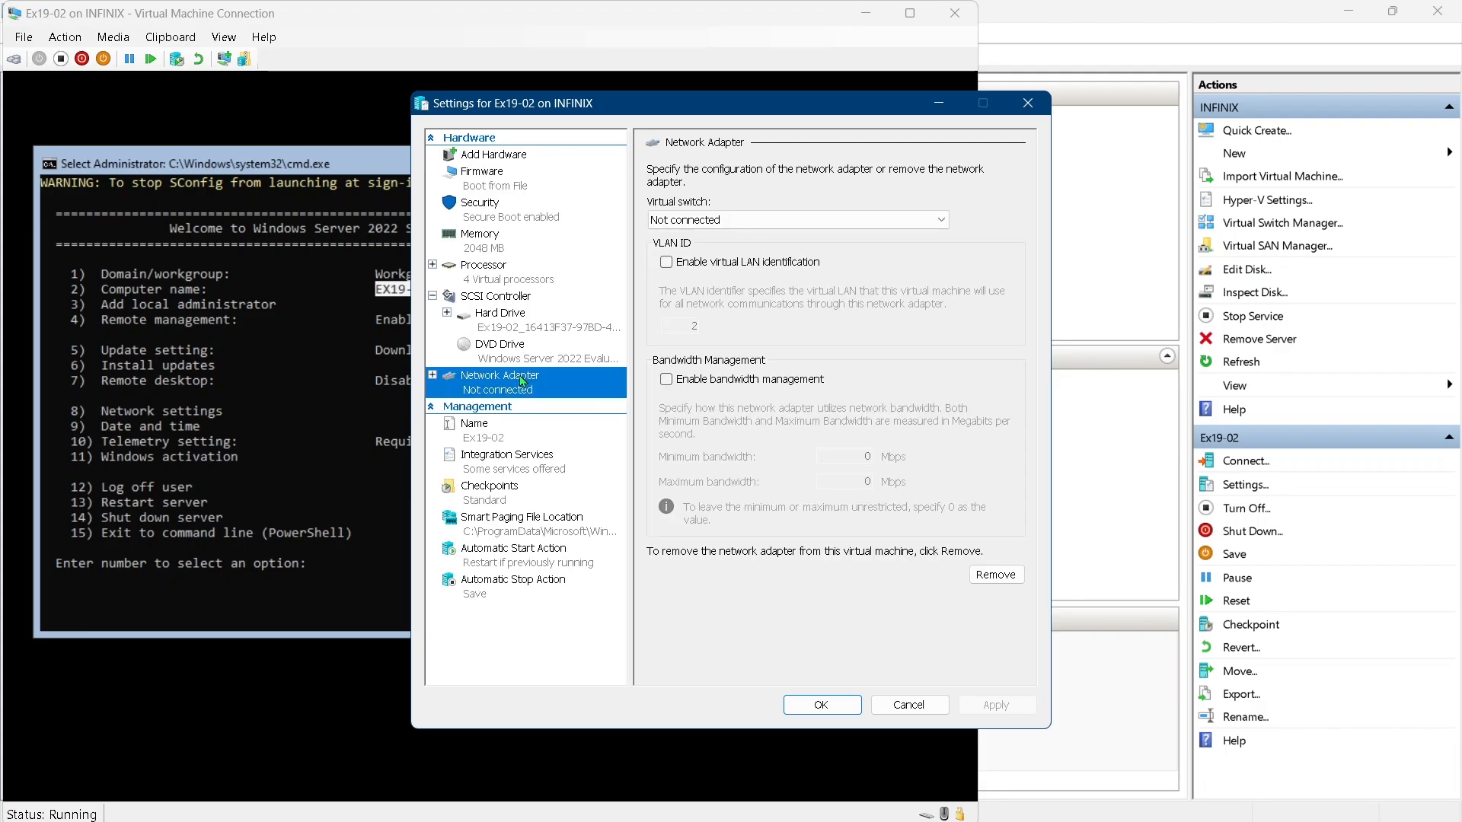
left_click(695, 221)
left_click(689, 250)
left_click(697, 221)
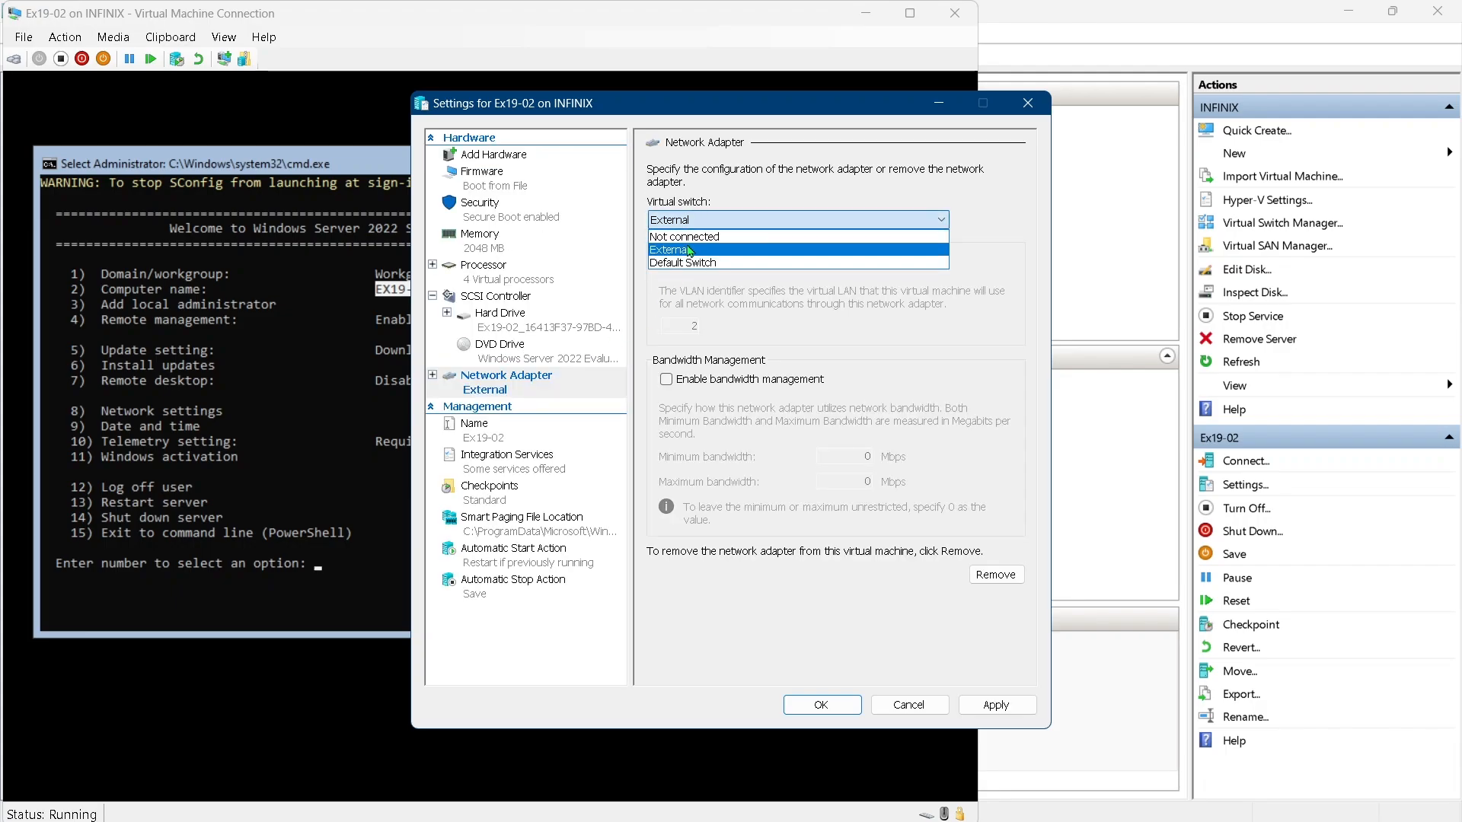
left_click(690, 251)
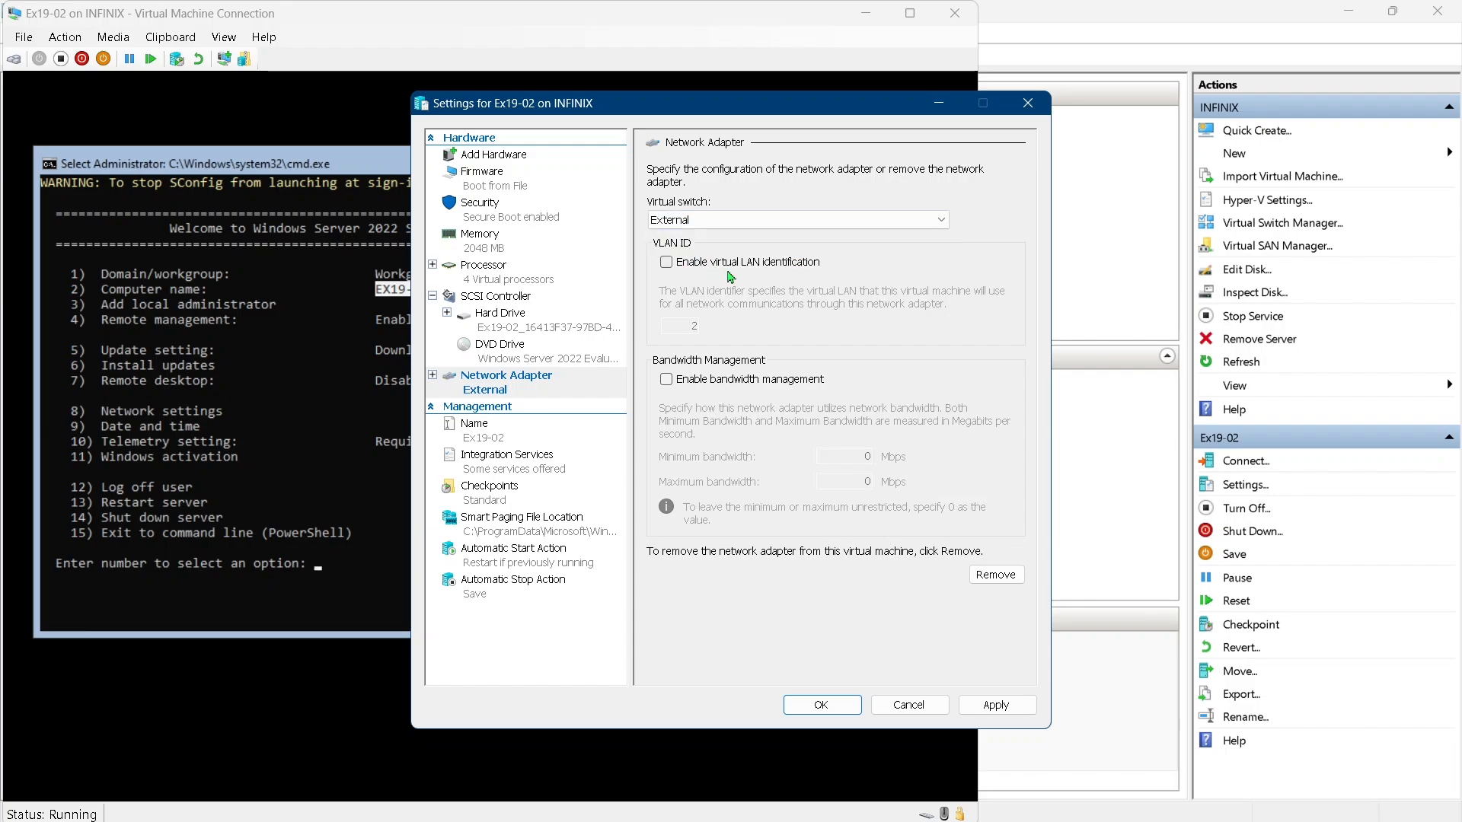
left_click(993, 706)
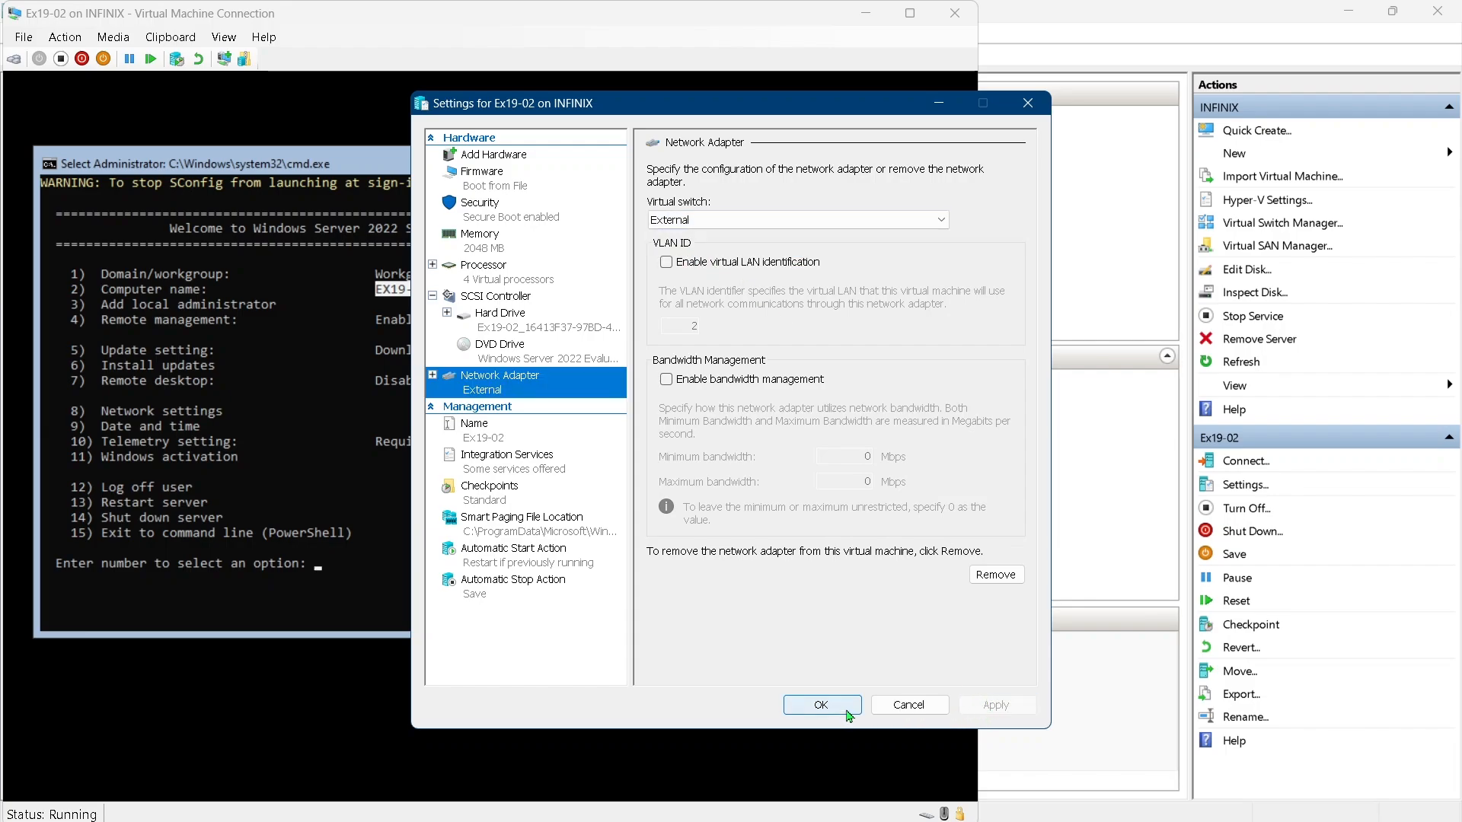
left_click(823, 705)
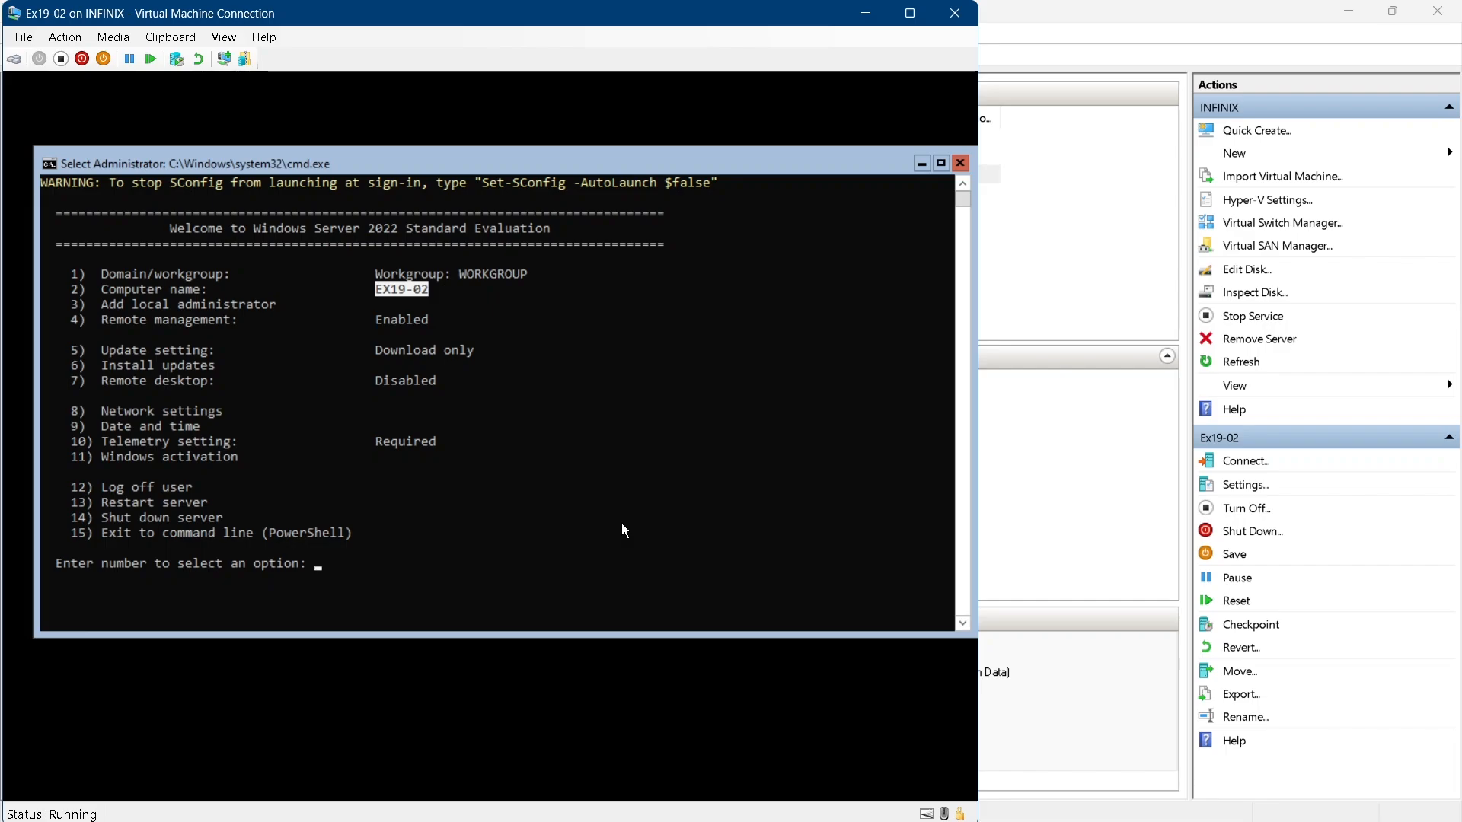
In SConfig, open Remote management and choose to enable remote management
type("4")
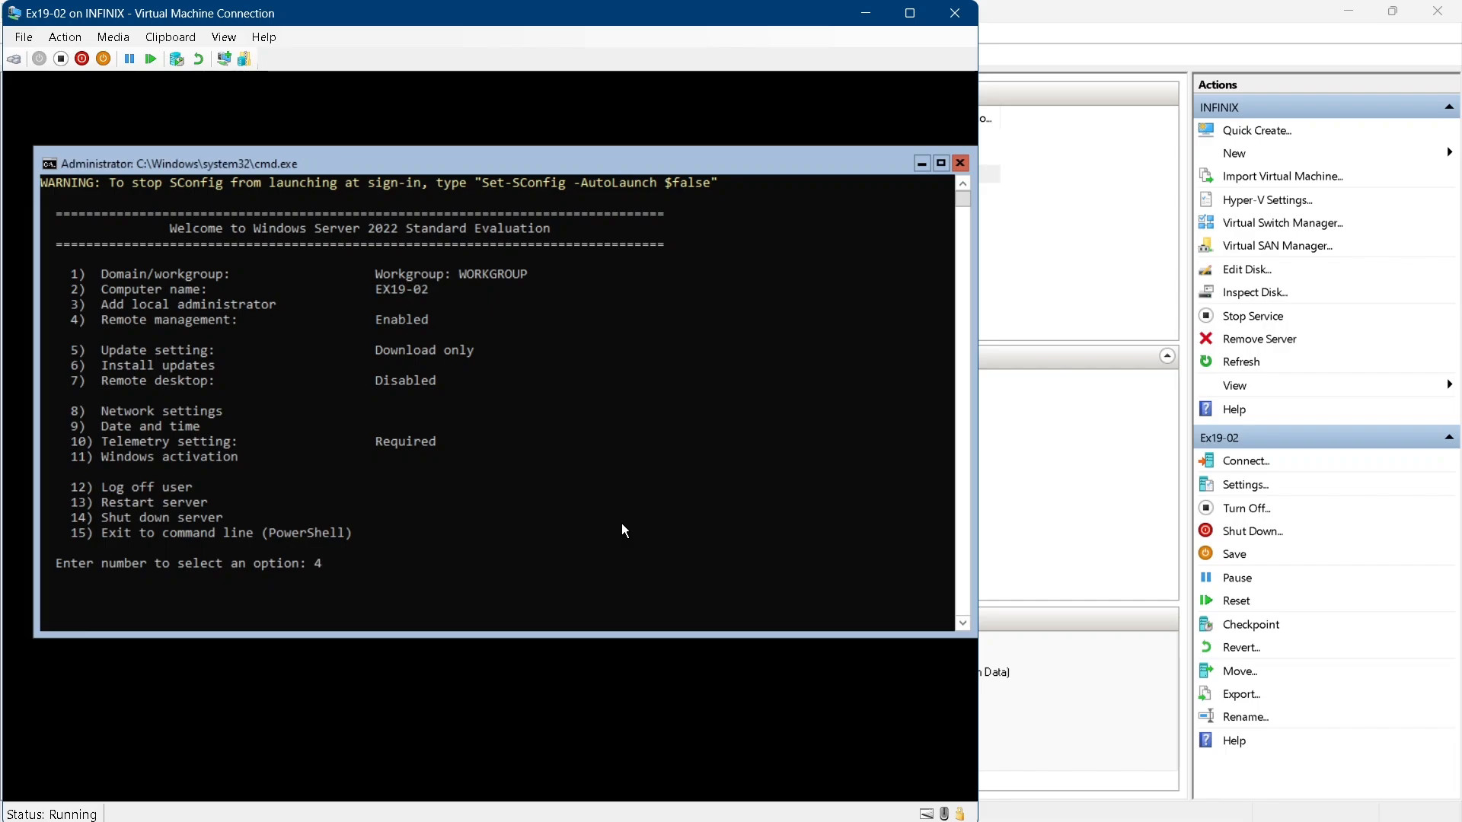
key("Return")
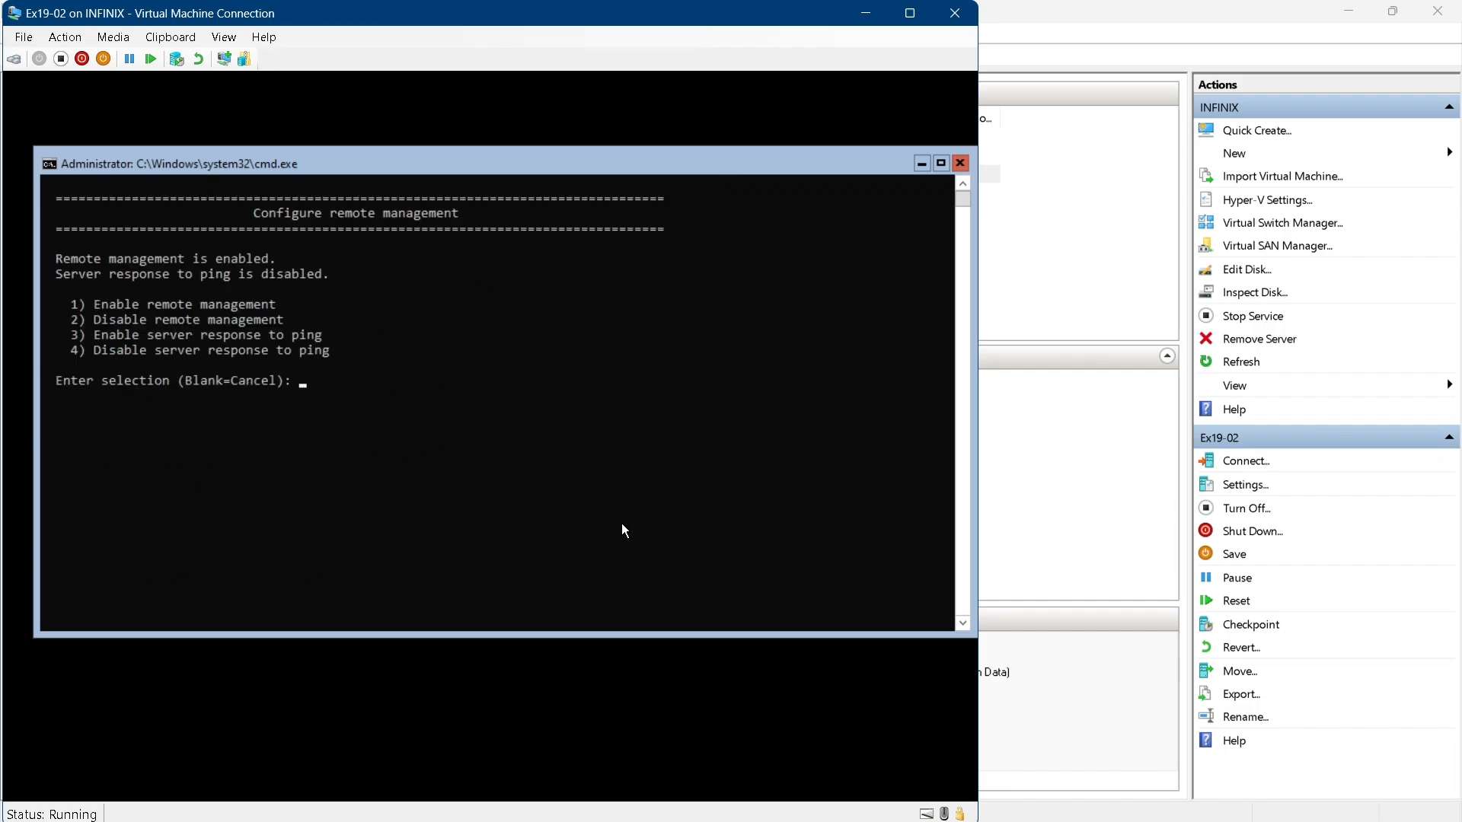
type("1")
key("Return")
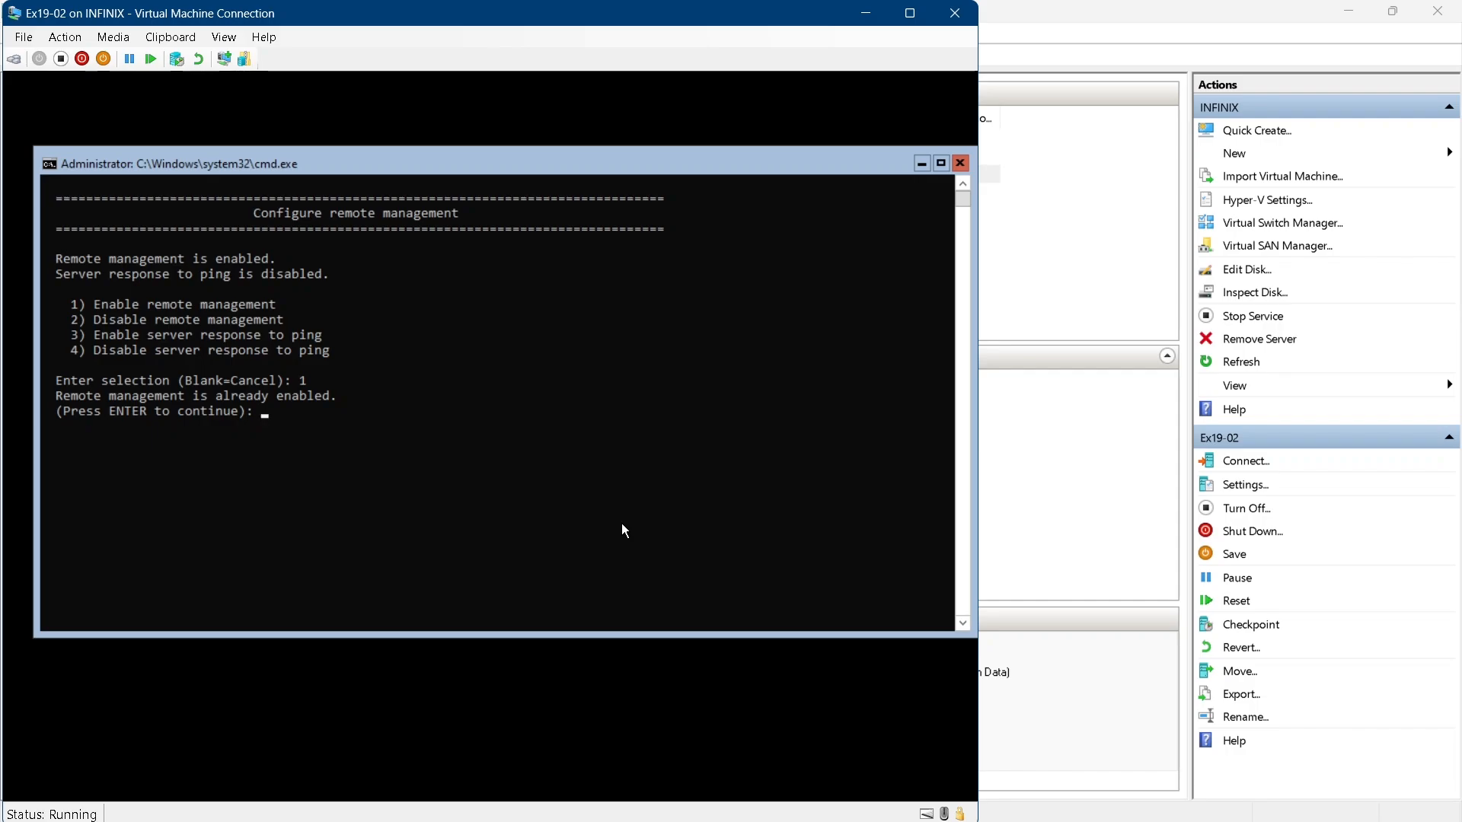
key("Return")
In SConfig, set the Windows Update setting to Manual
type("5")
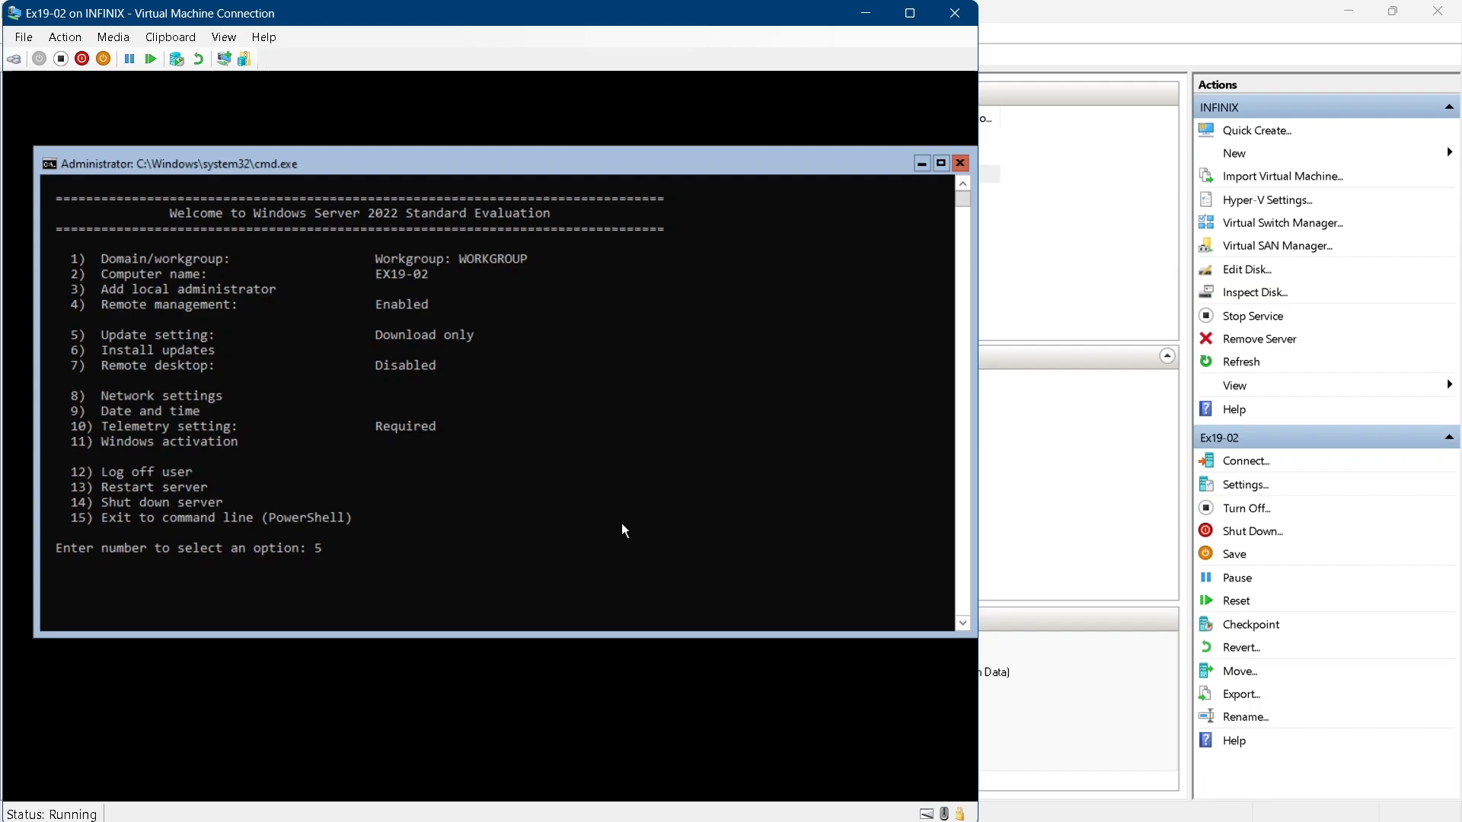
key("Return")
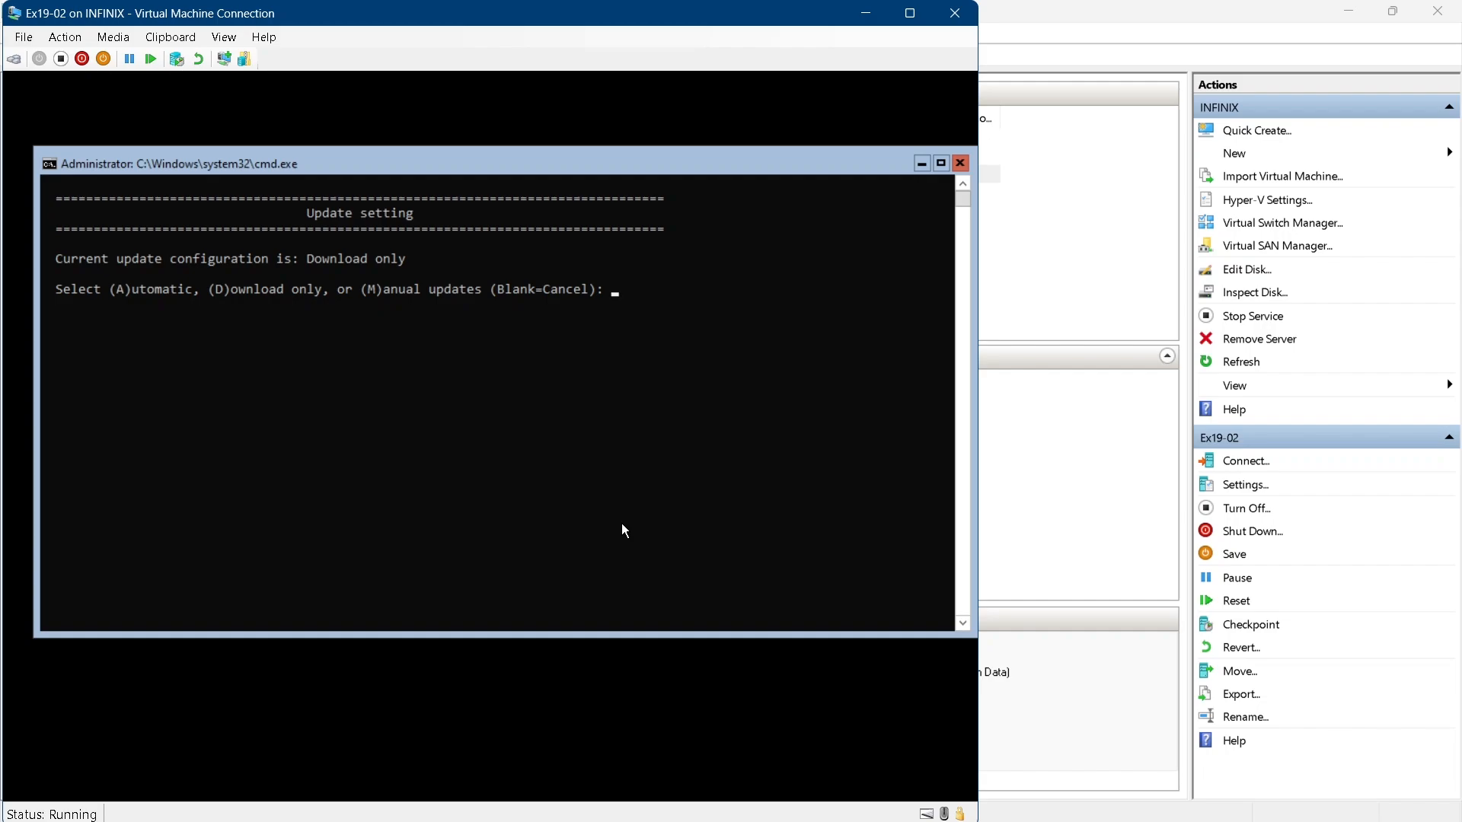
type("M")
key("Return")
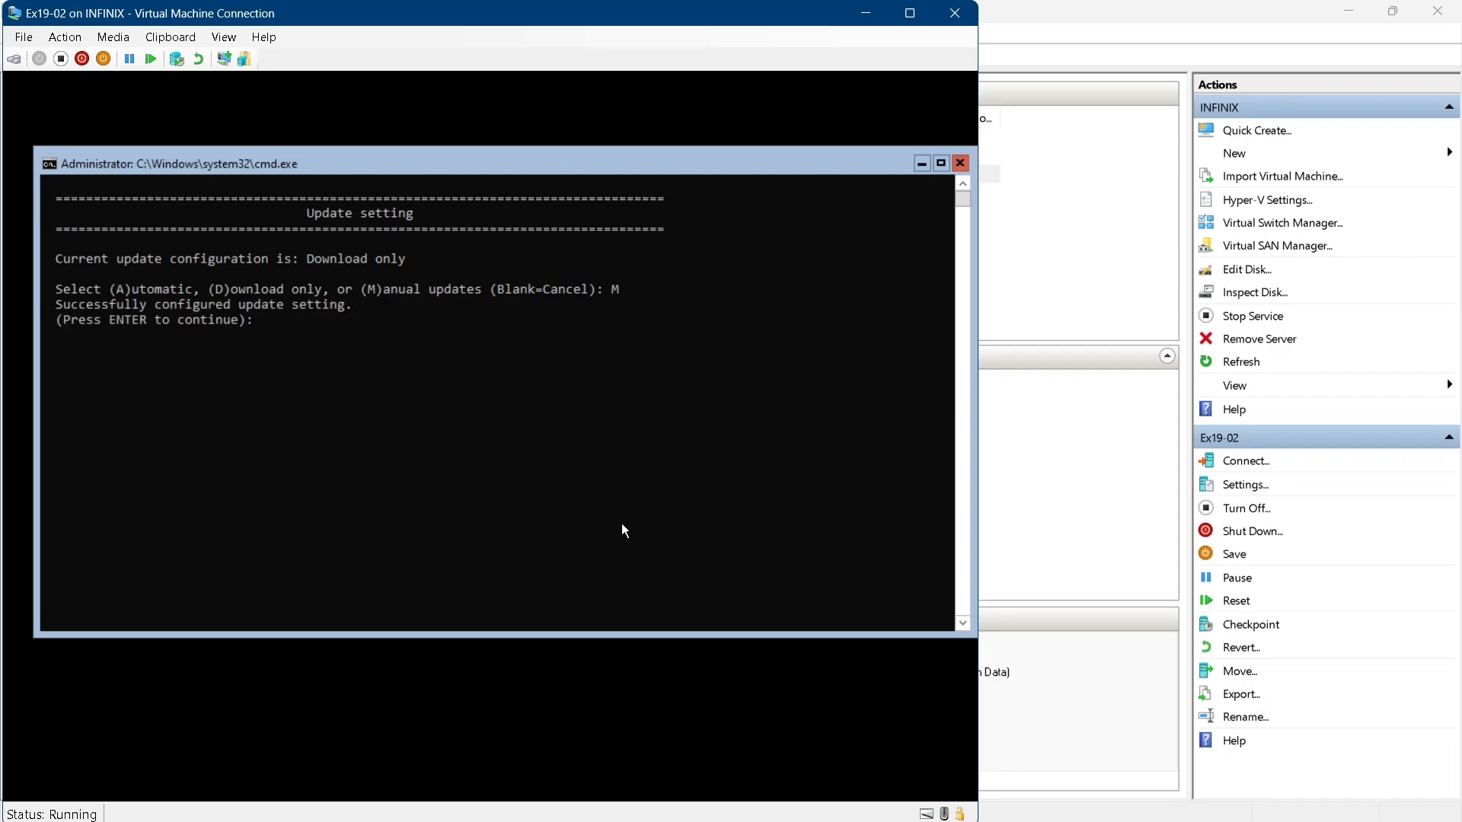
key("Return")
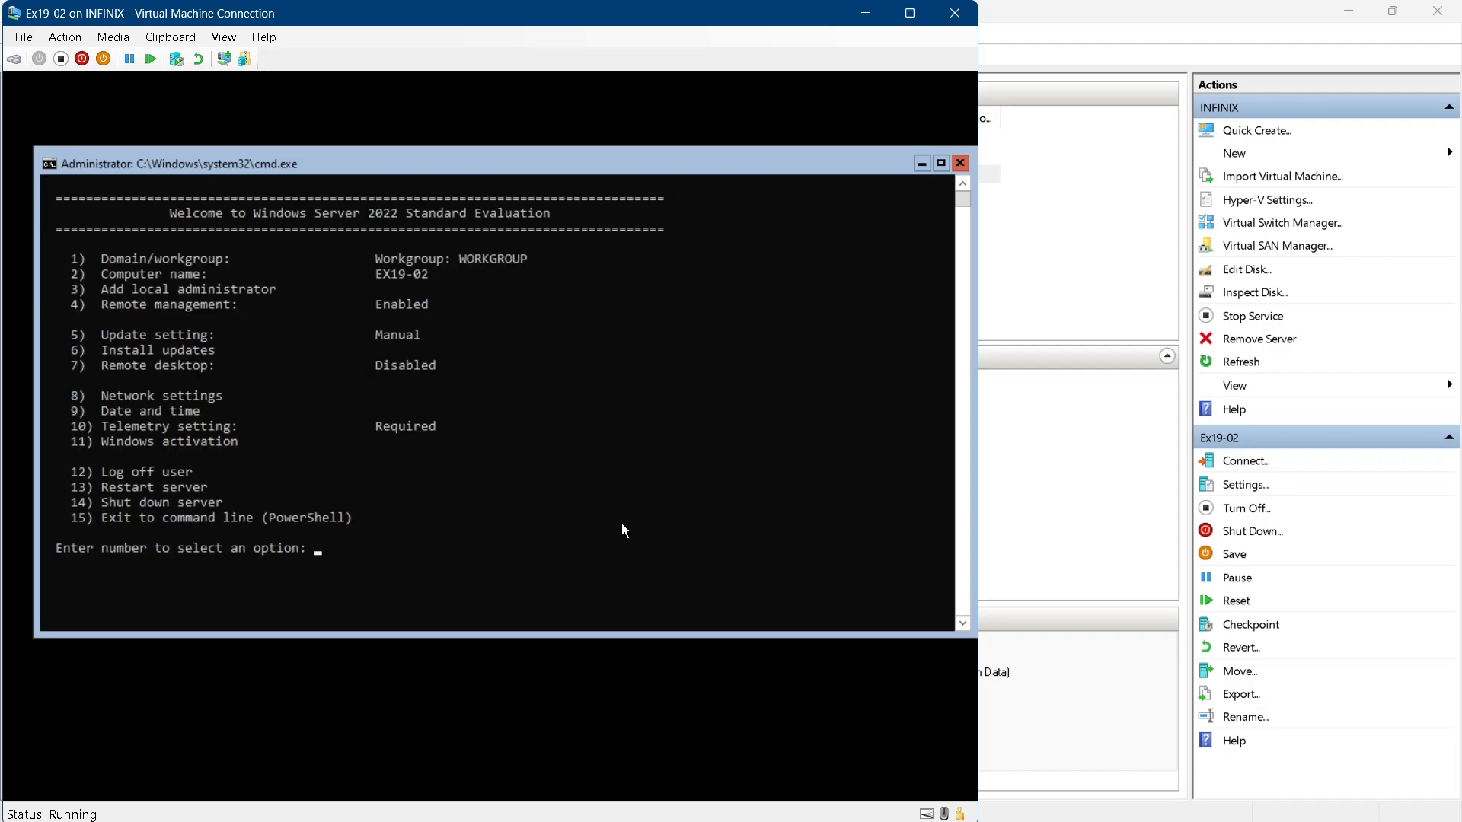
Search for all quality updates, install all of them, and restart the server now
type("6")
key("Return")
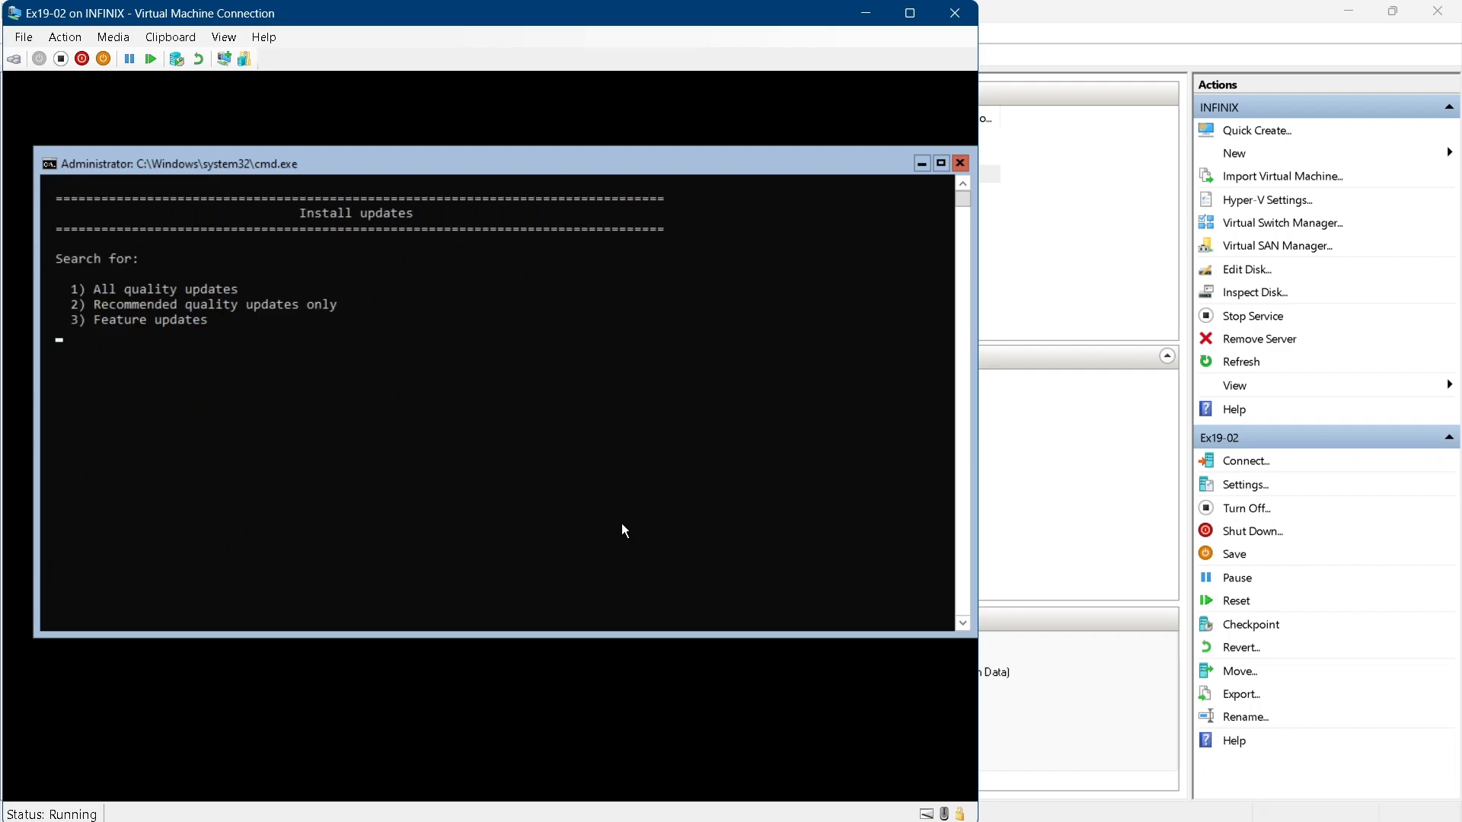
type("1")
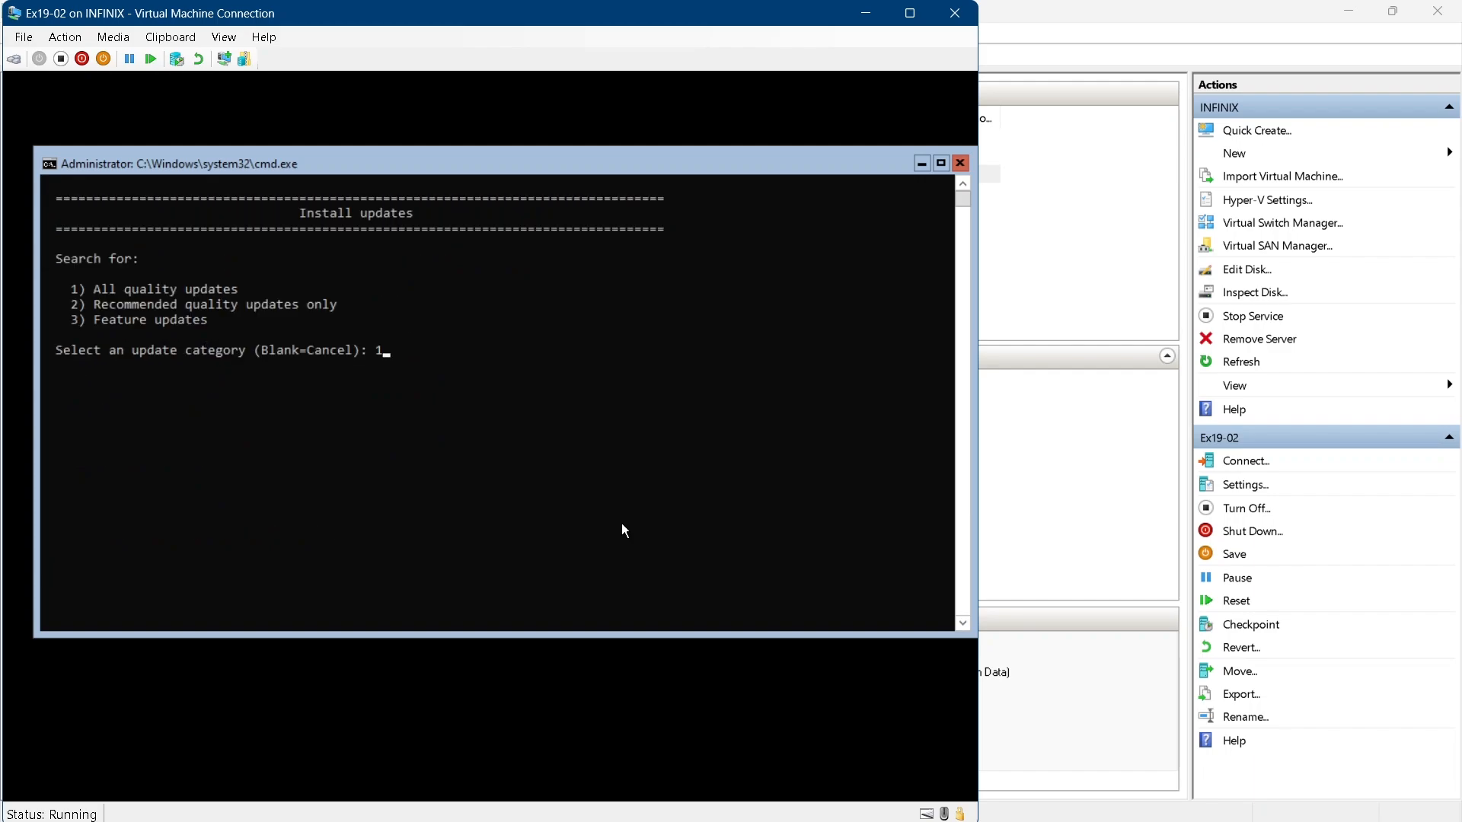
key("Return")
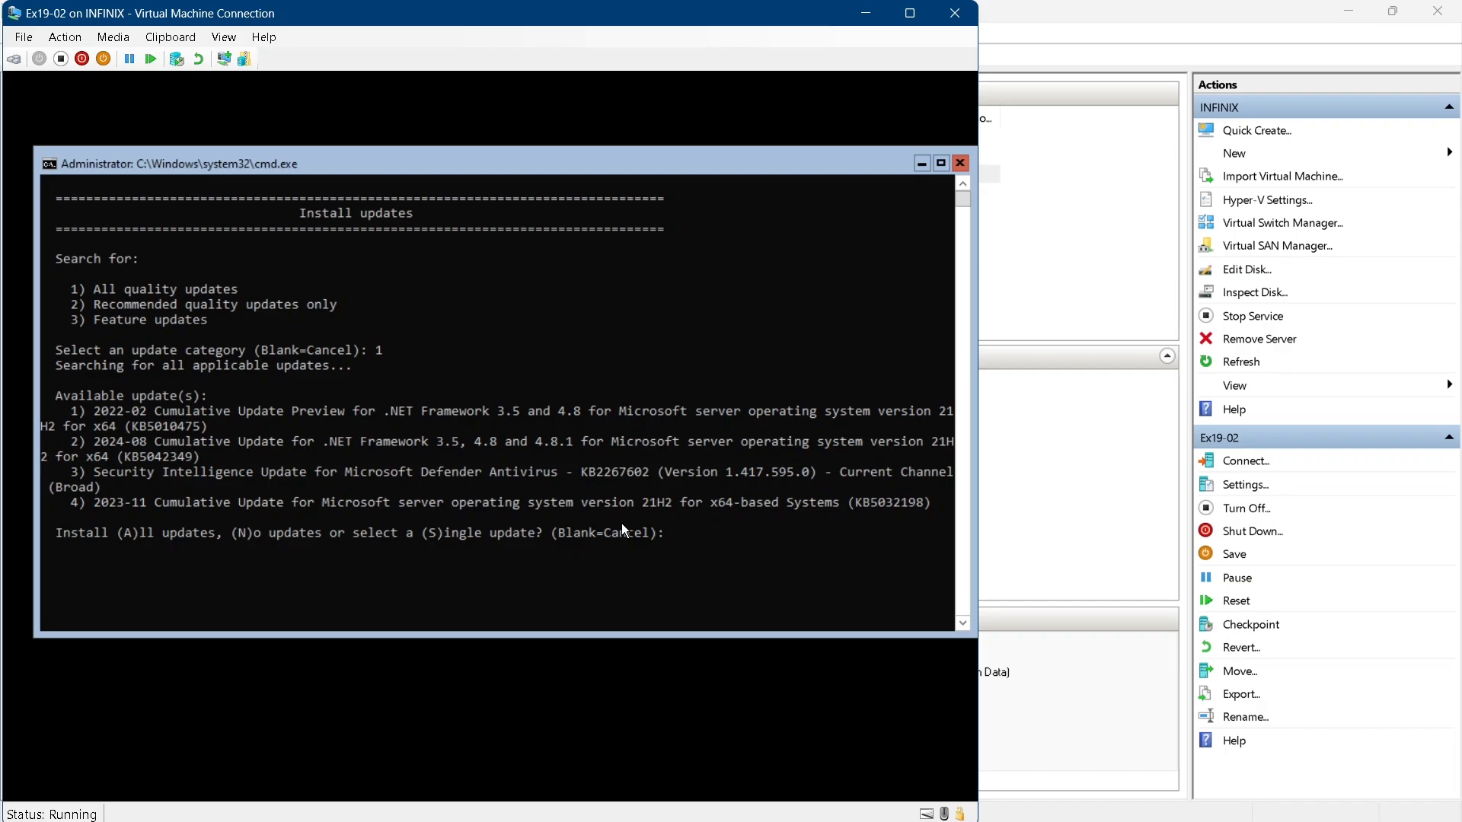
type("A")
left_click_drag(422, 534, 518, 540)
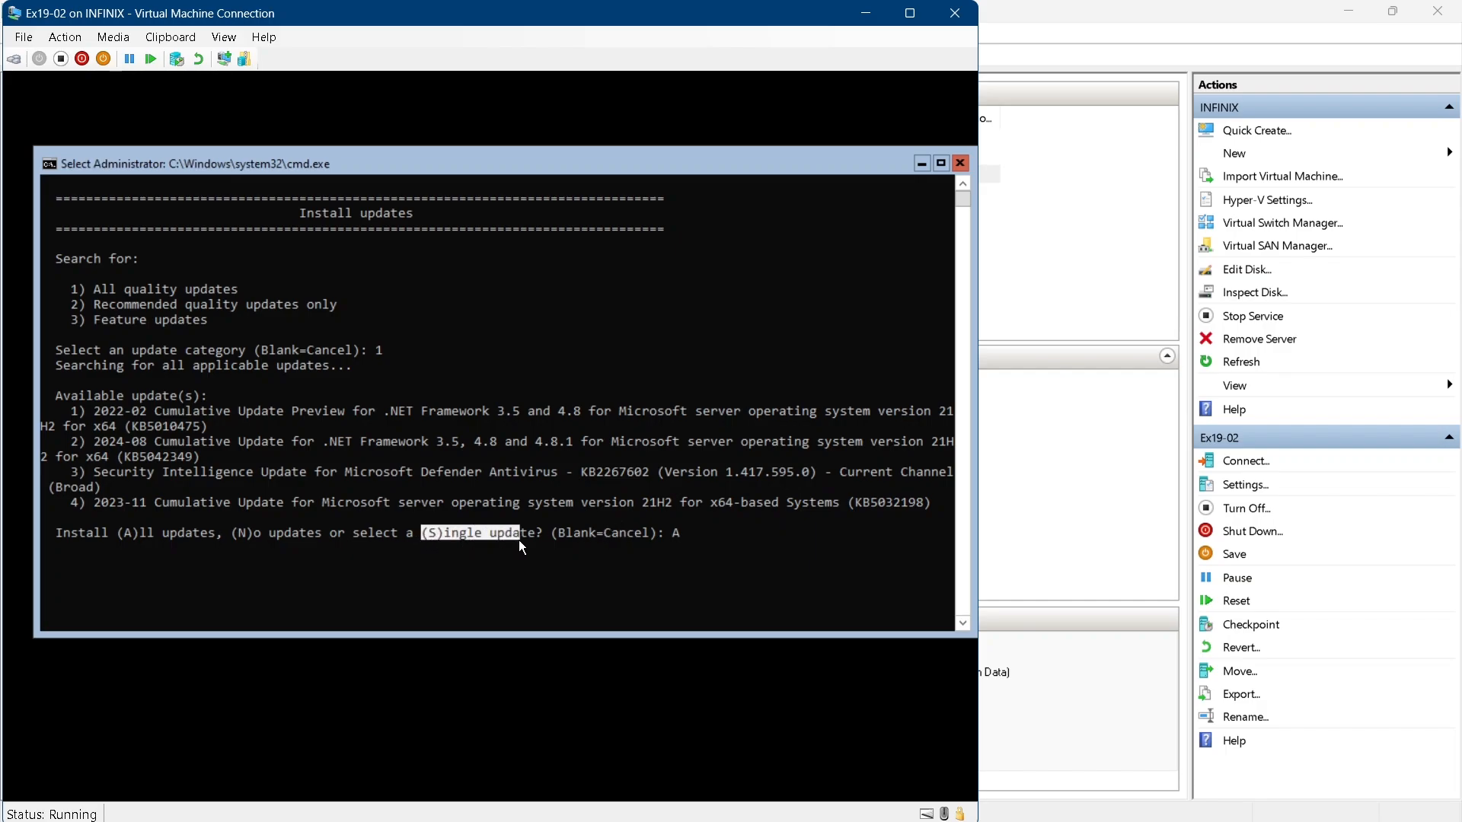
left_click(708, 542)
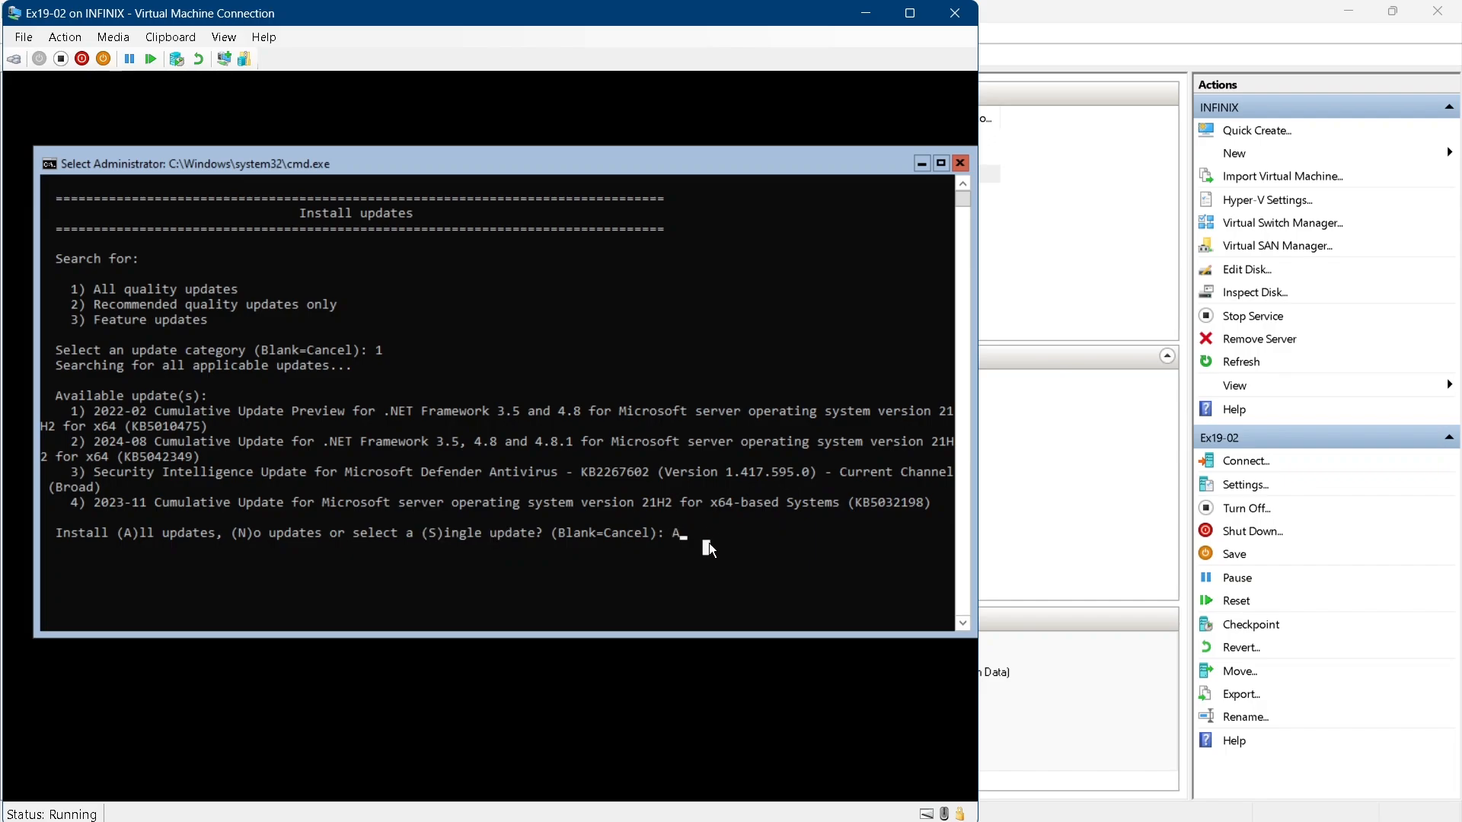
key("Return")
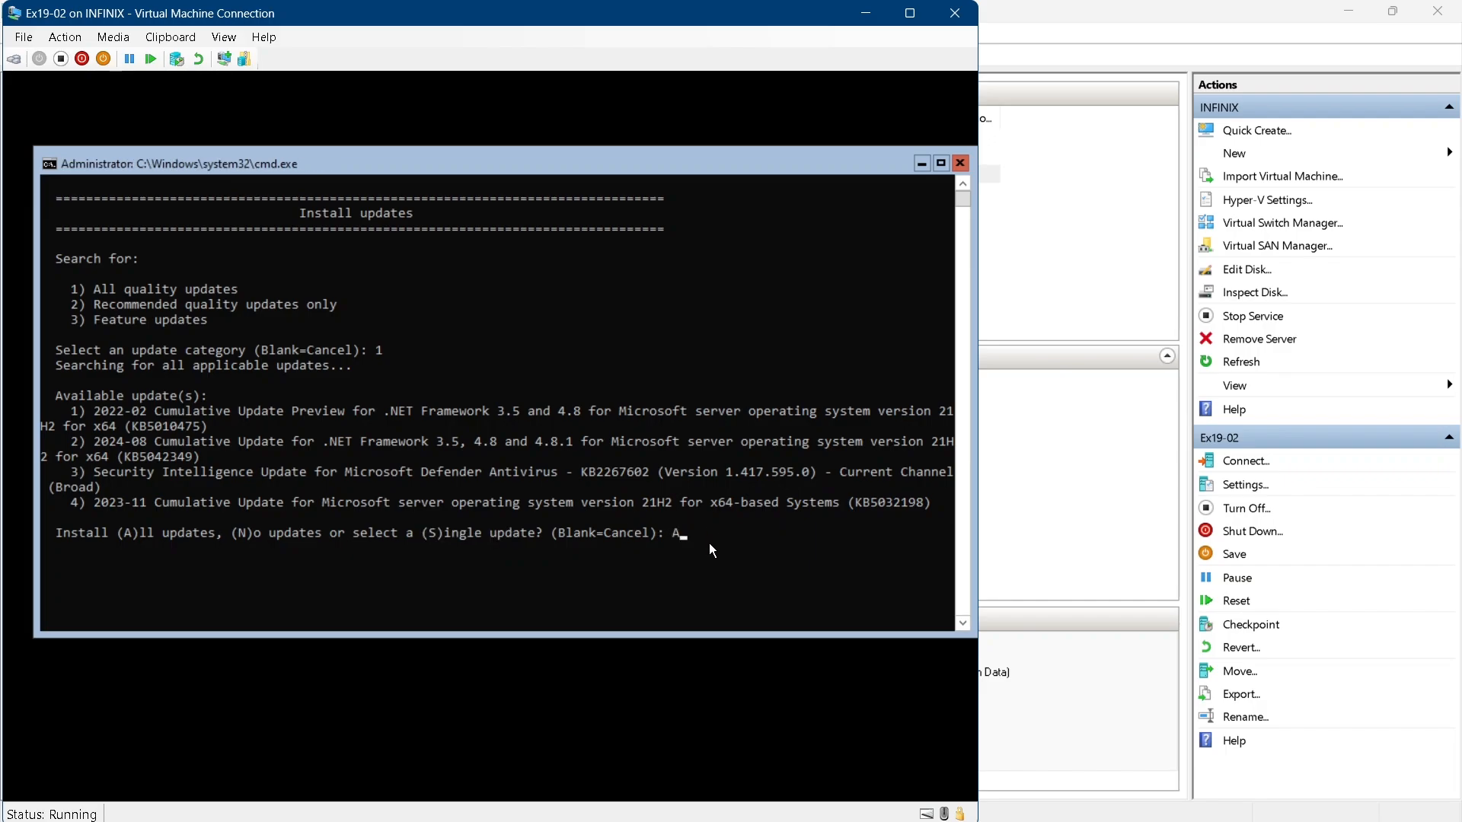
key("Return")
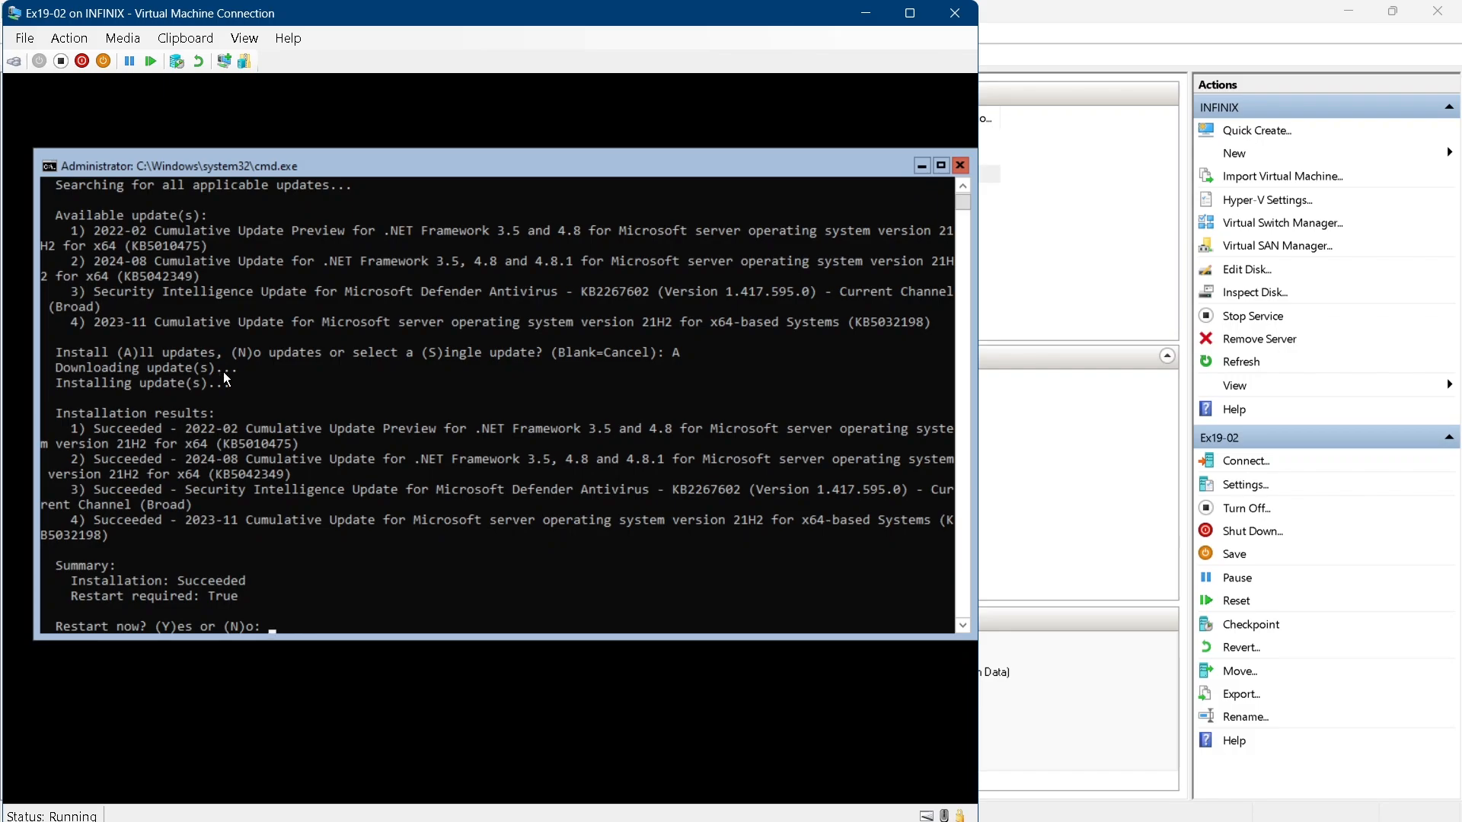
type("y")
key("Return")
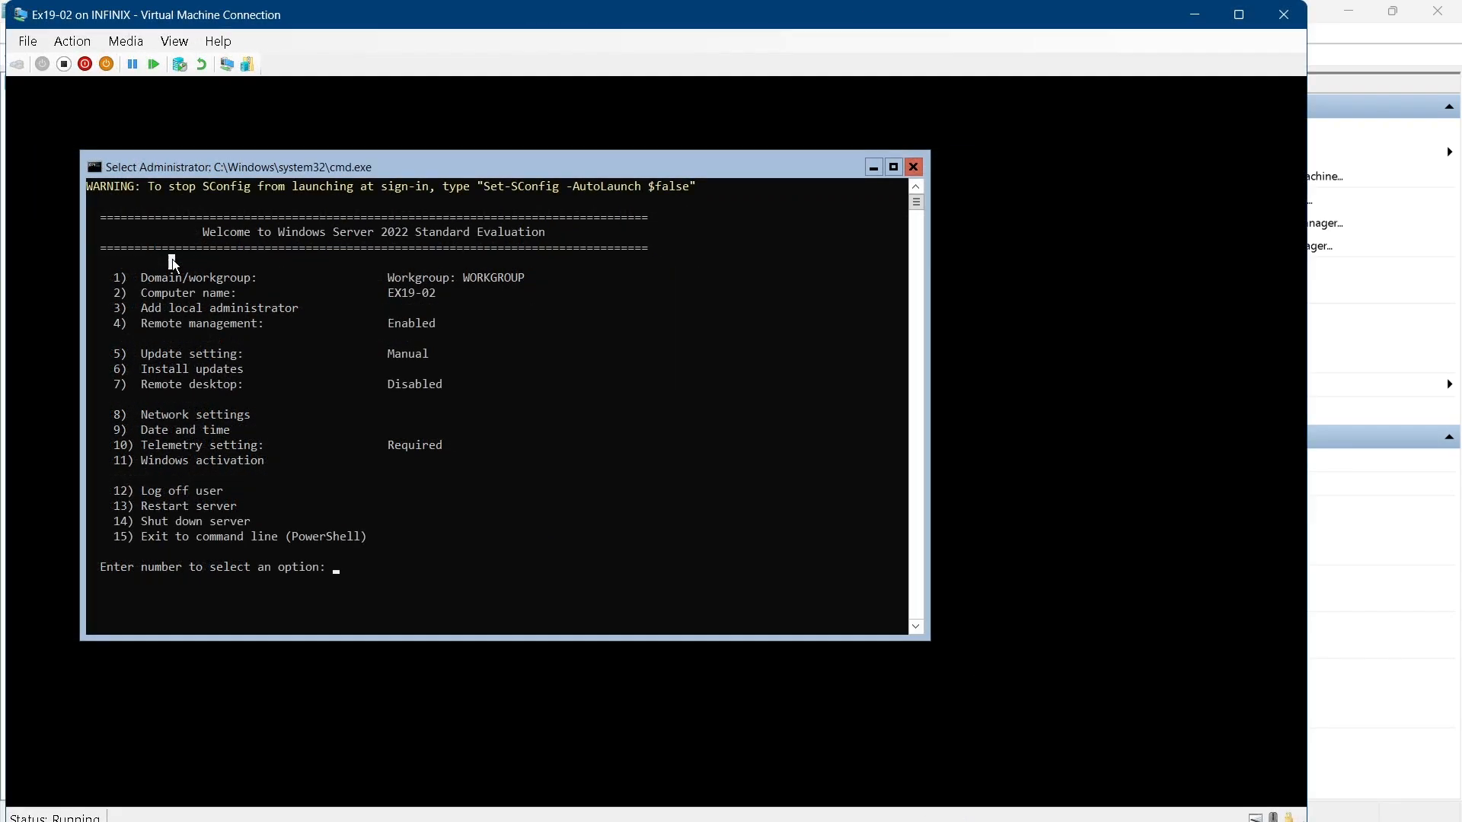
Enable Remote Desktop, allowing clients running any version of remote desktop
type("7")
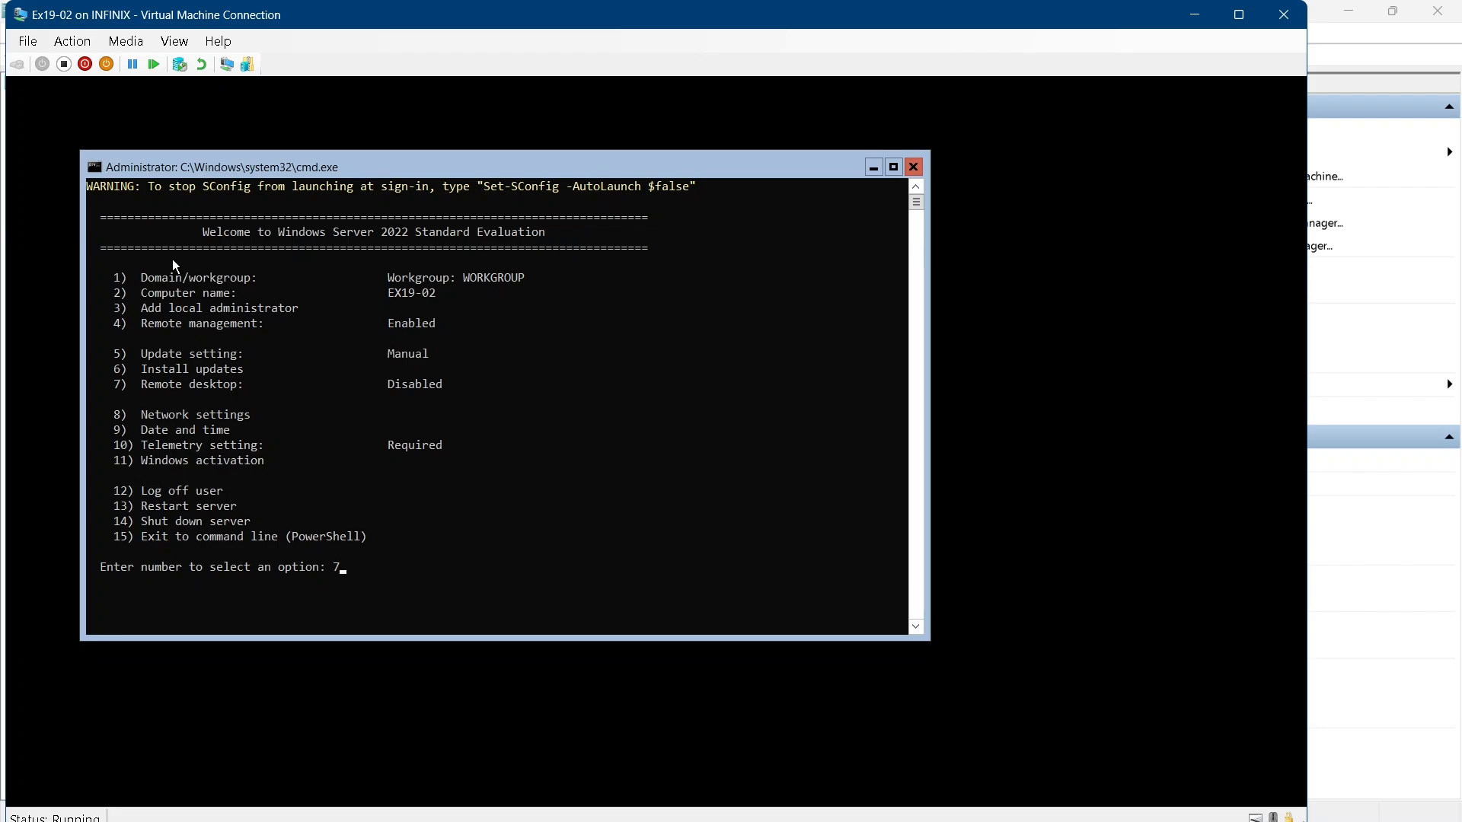
key("Return")
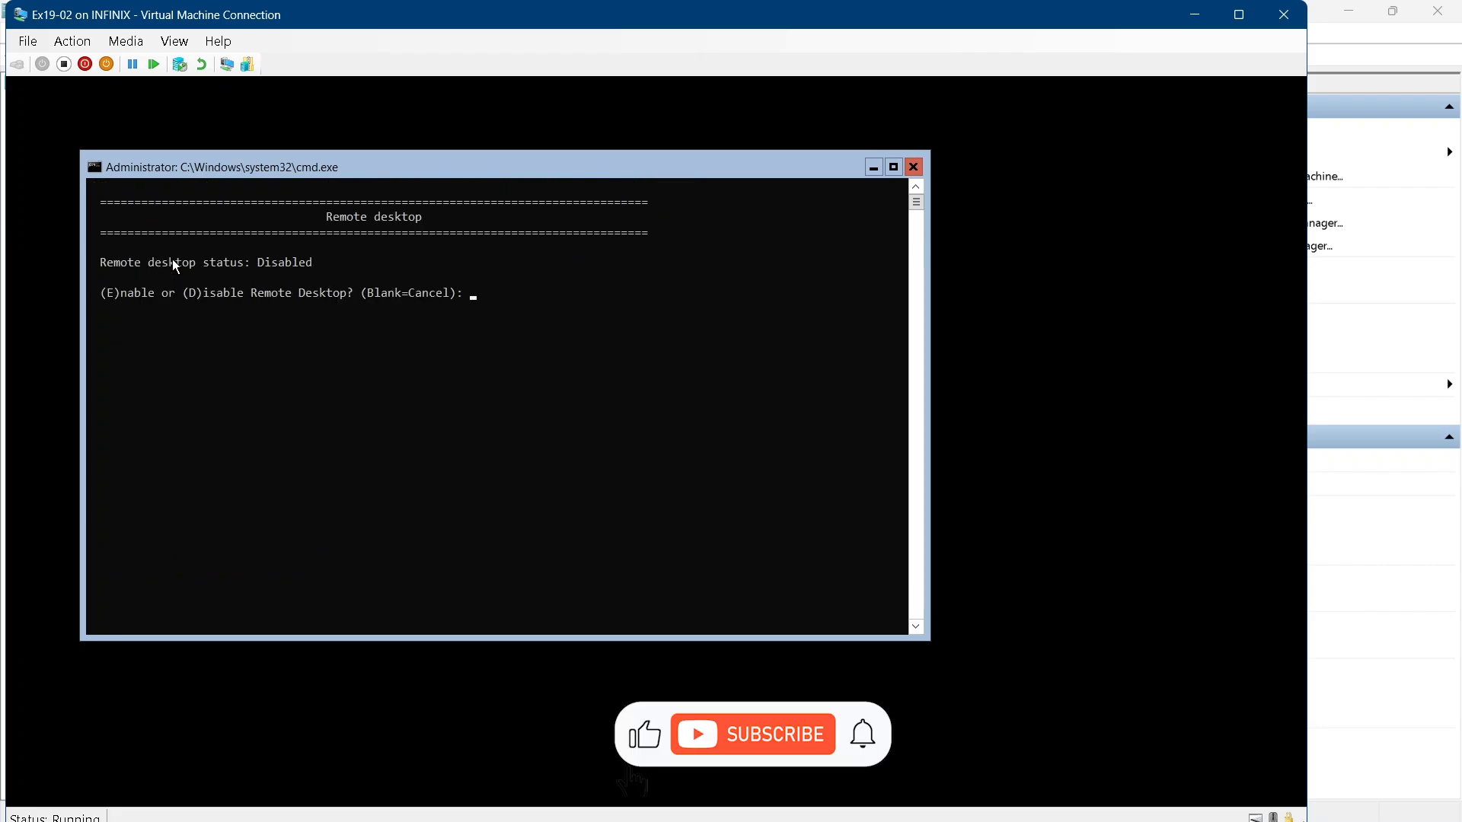
type("E")
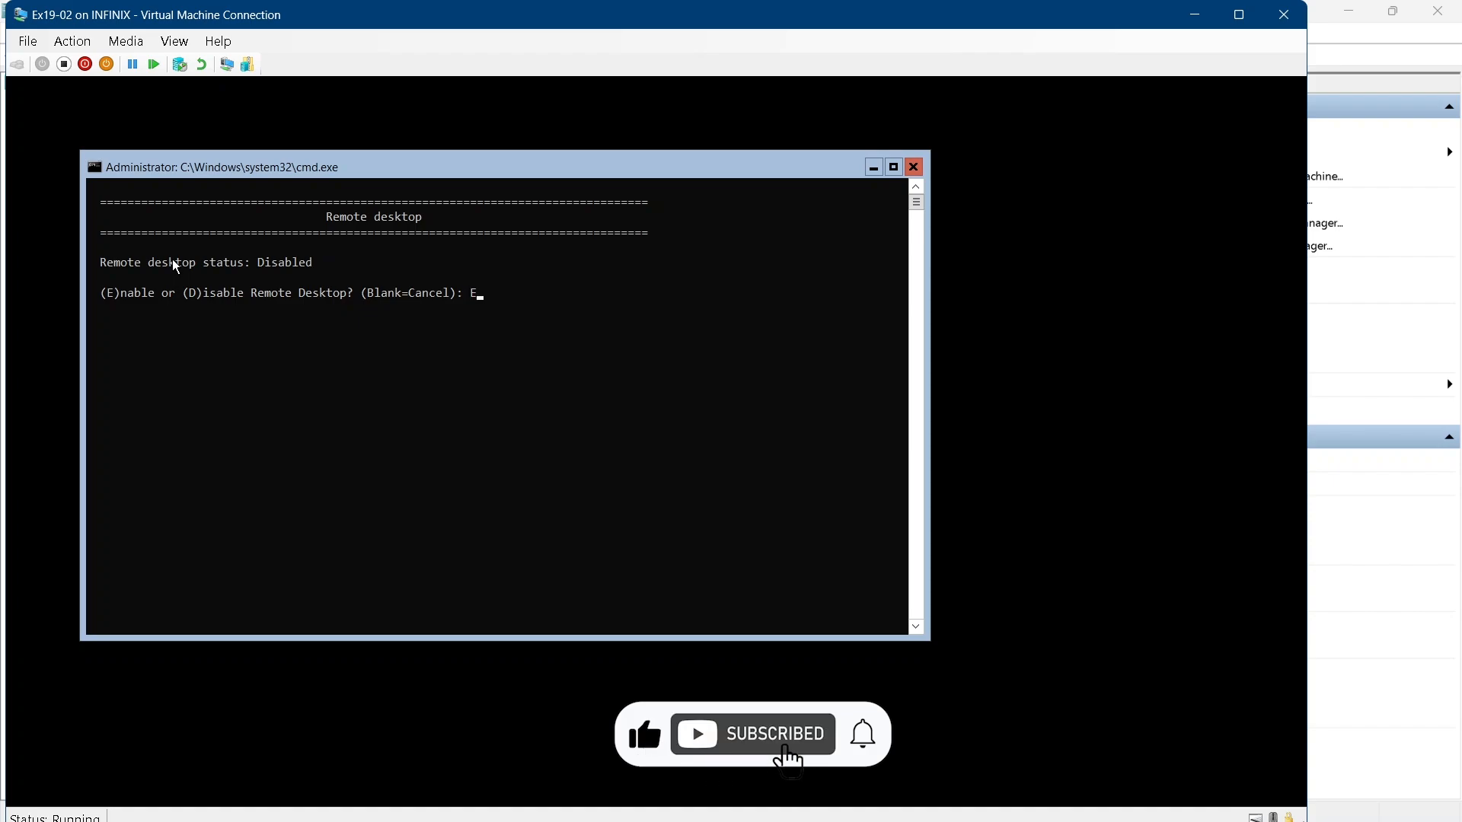
key("Return")
type("2")
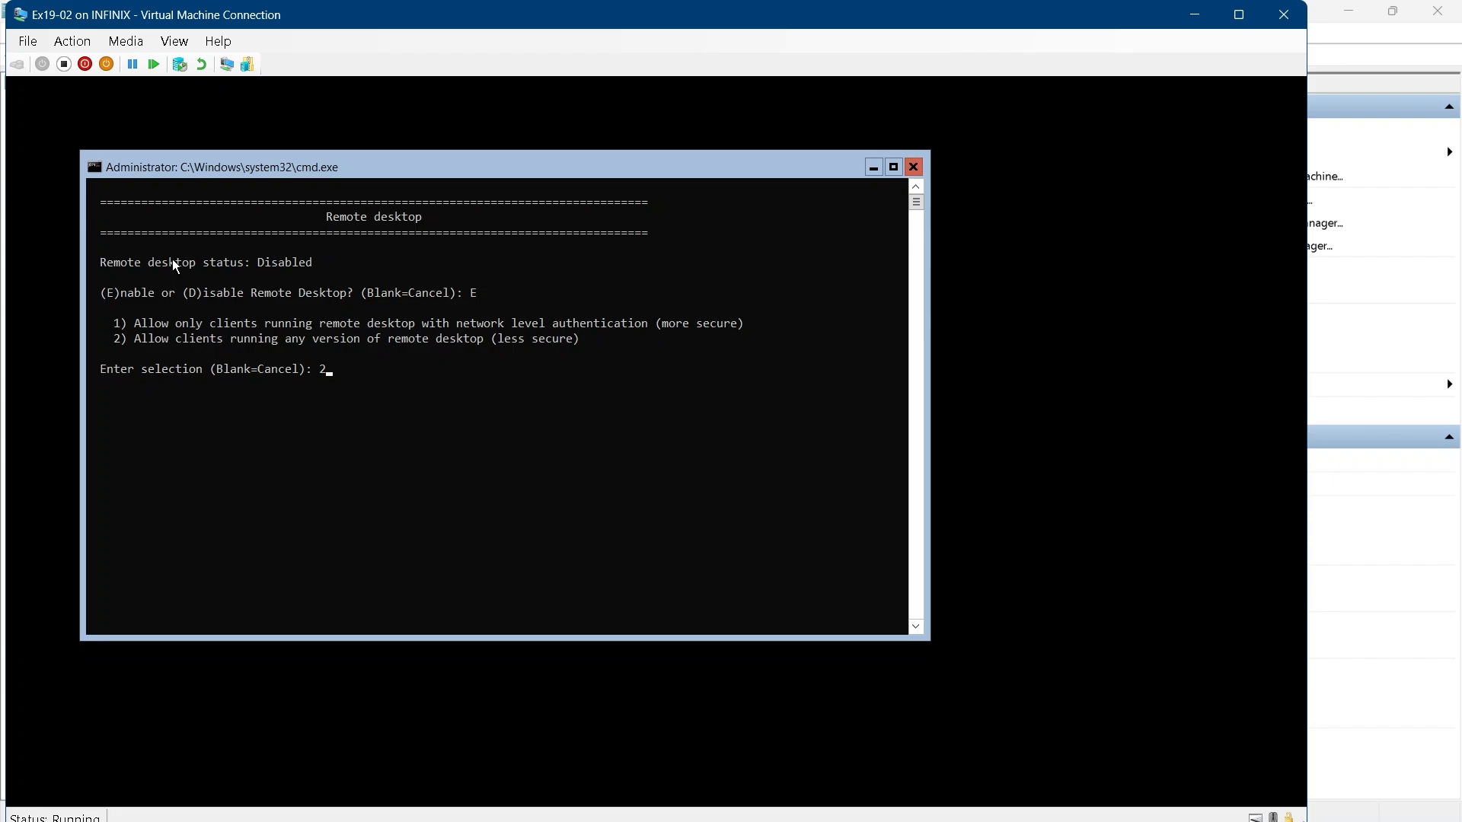
key("Return")
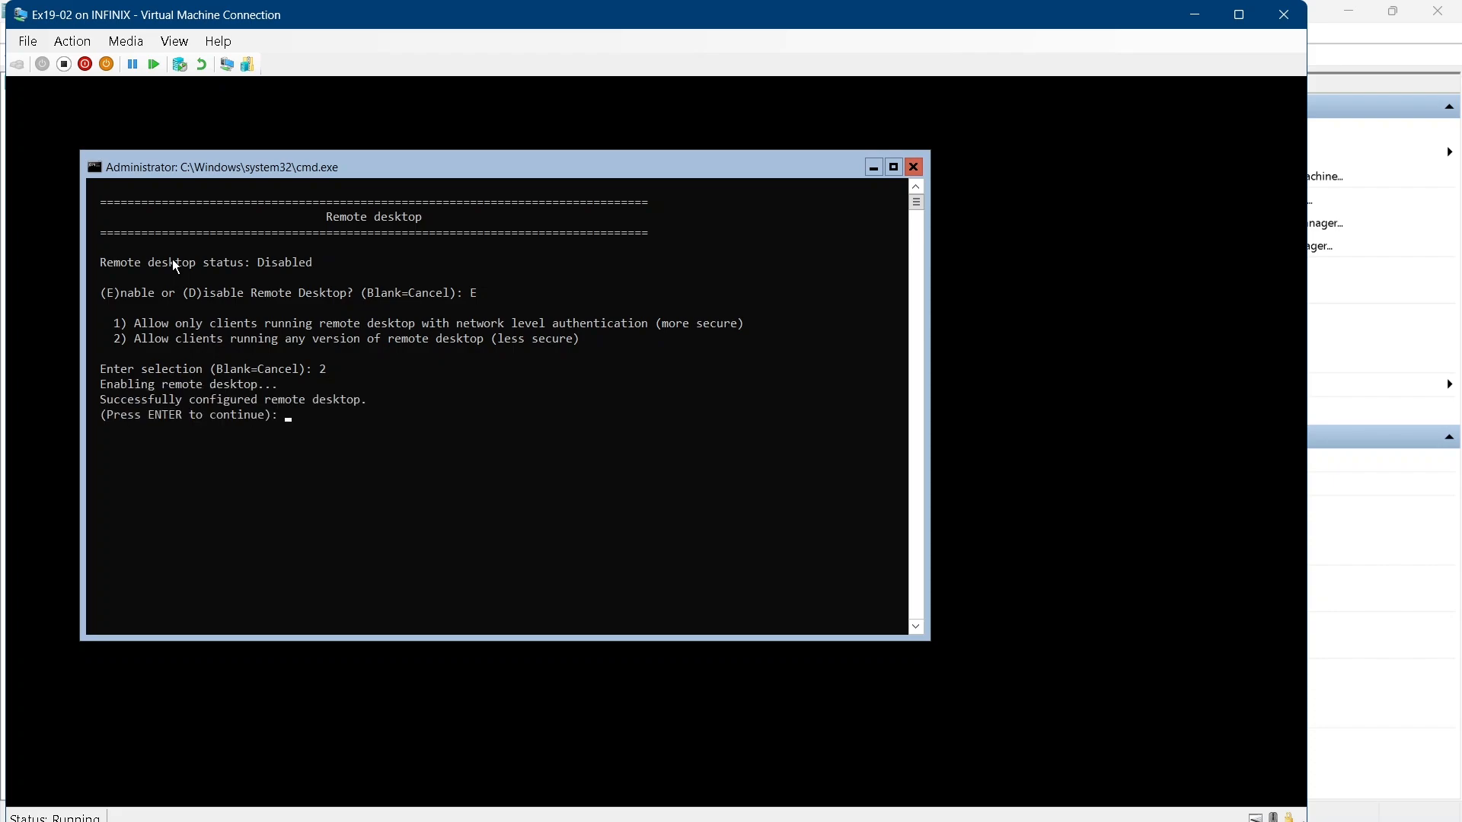
key("Return")
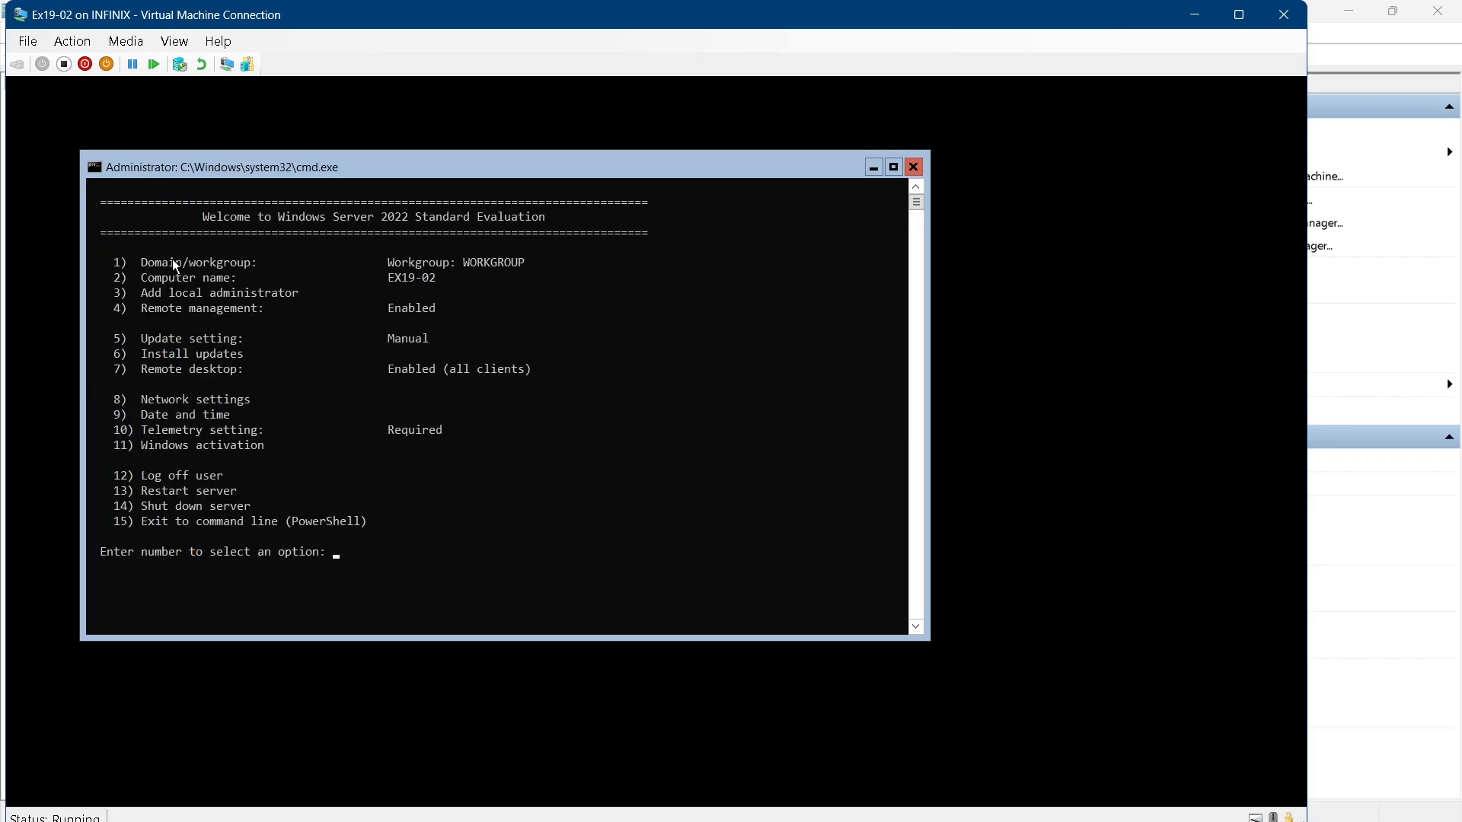
In Network settings, give the network adapter the static IP address 192.168.1.114 with the default subnet mask and gateway 192.168.1.1
type("8")
key("Return")
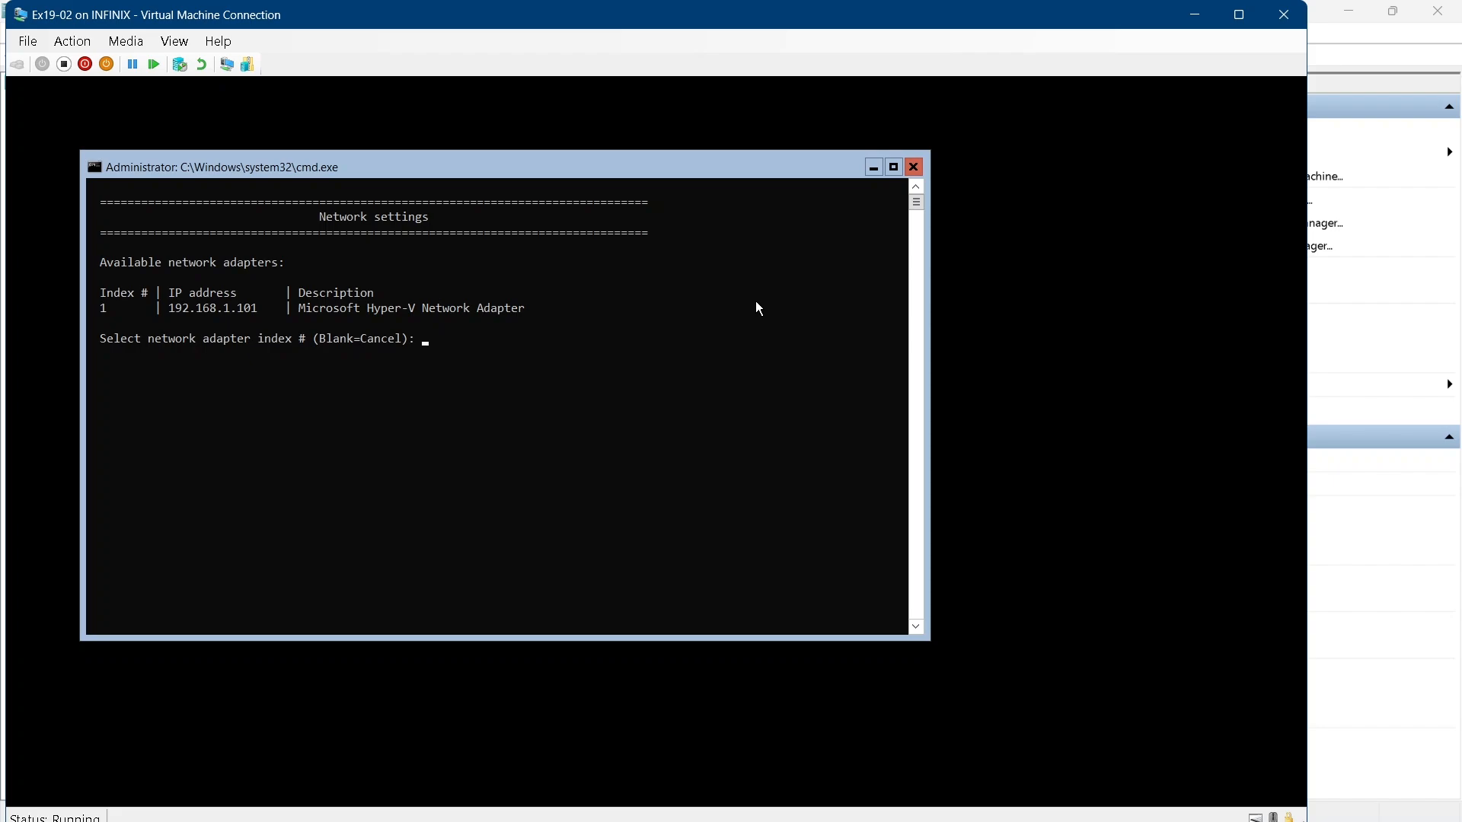
type("1")
key("Return")
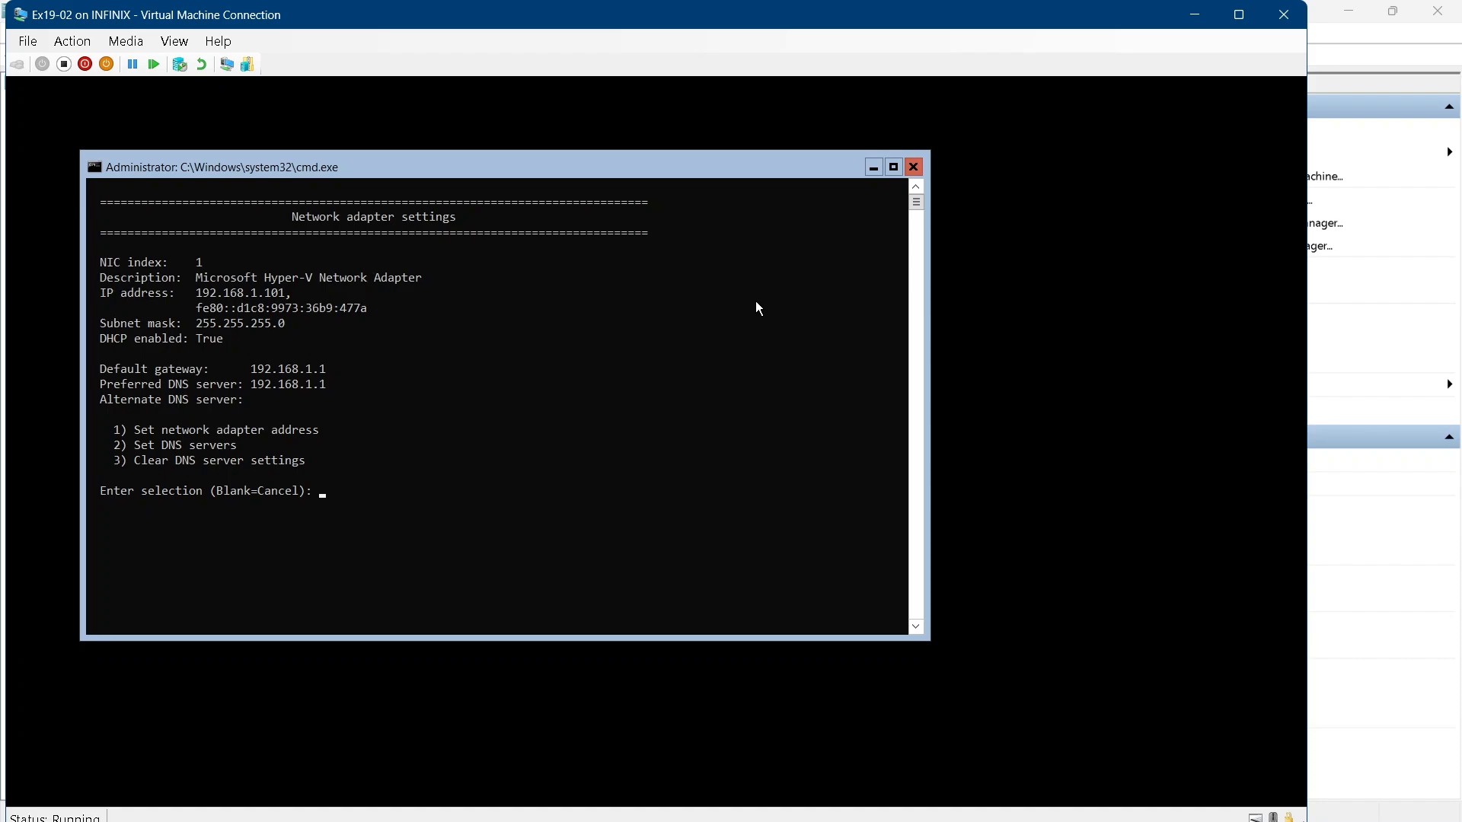
type("1")
key("Return")
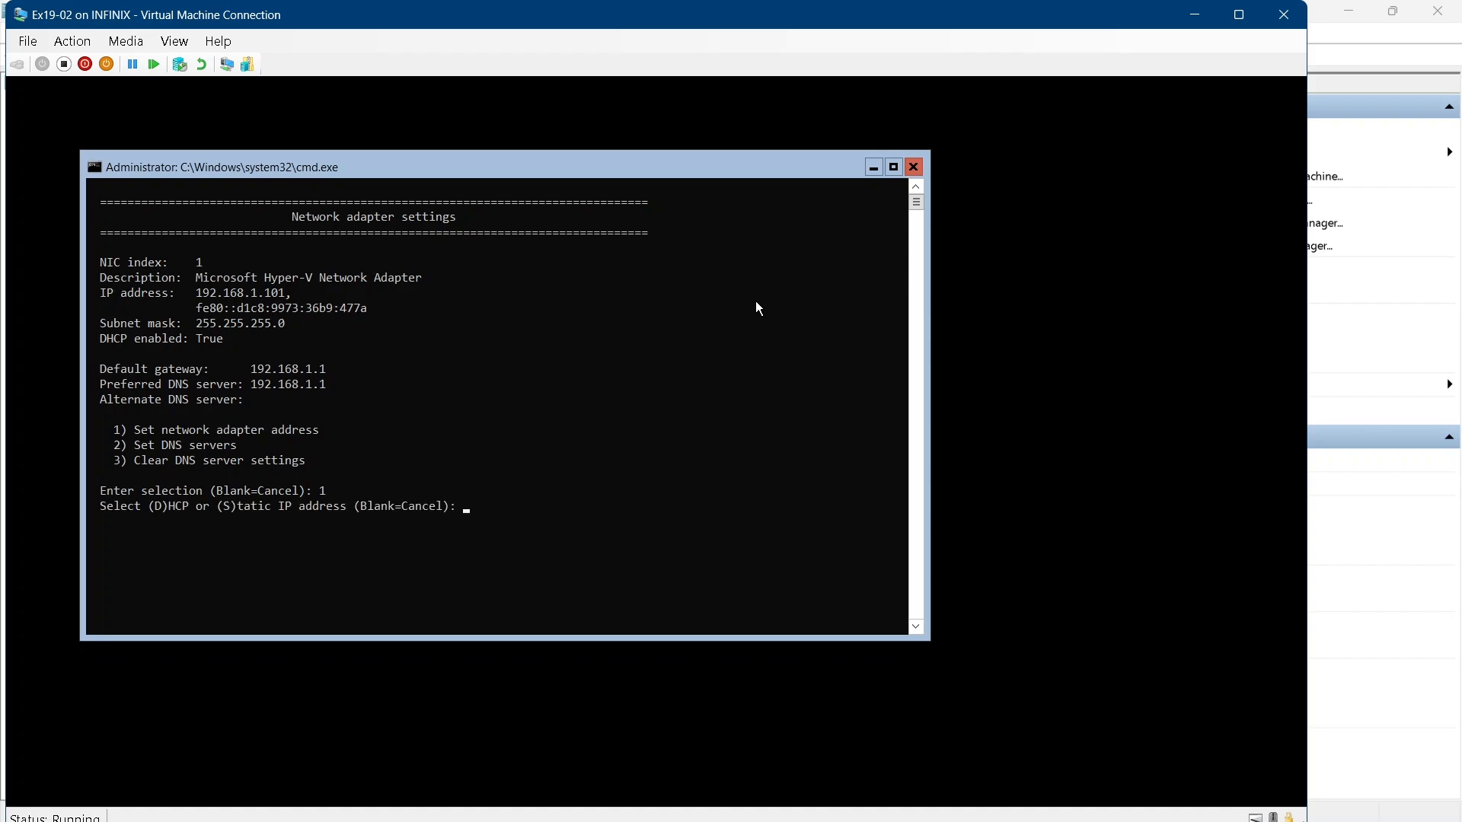
type("S")
key("Return")
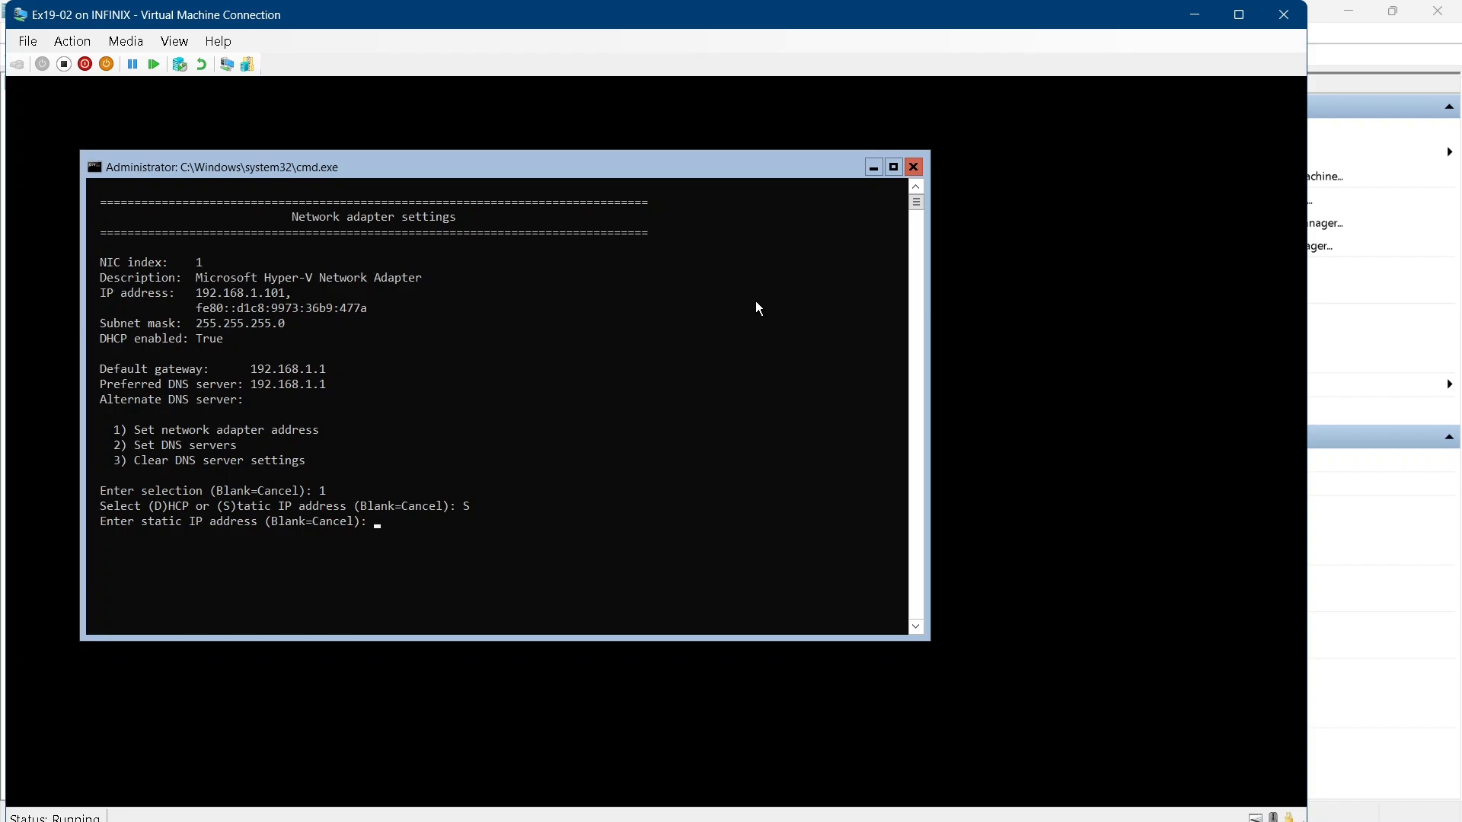
type("192.168.1.114")
key("Return")
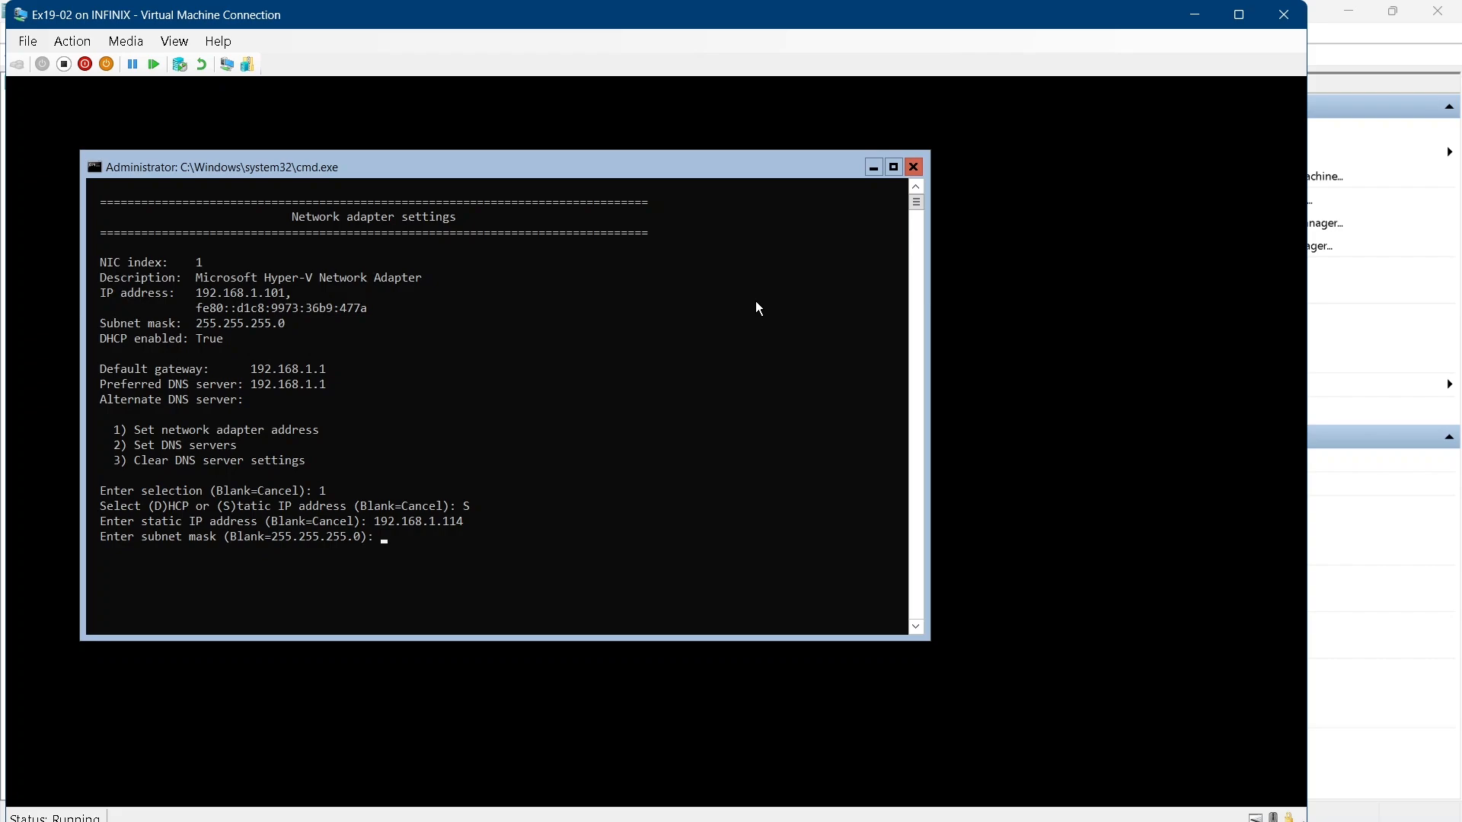
key("Return")
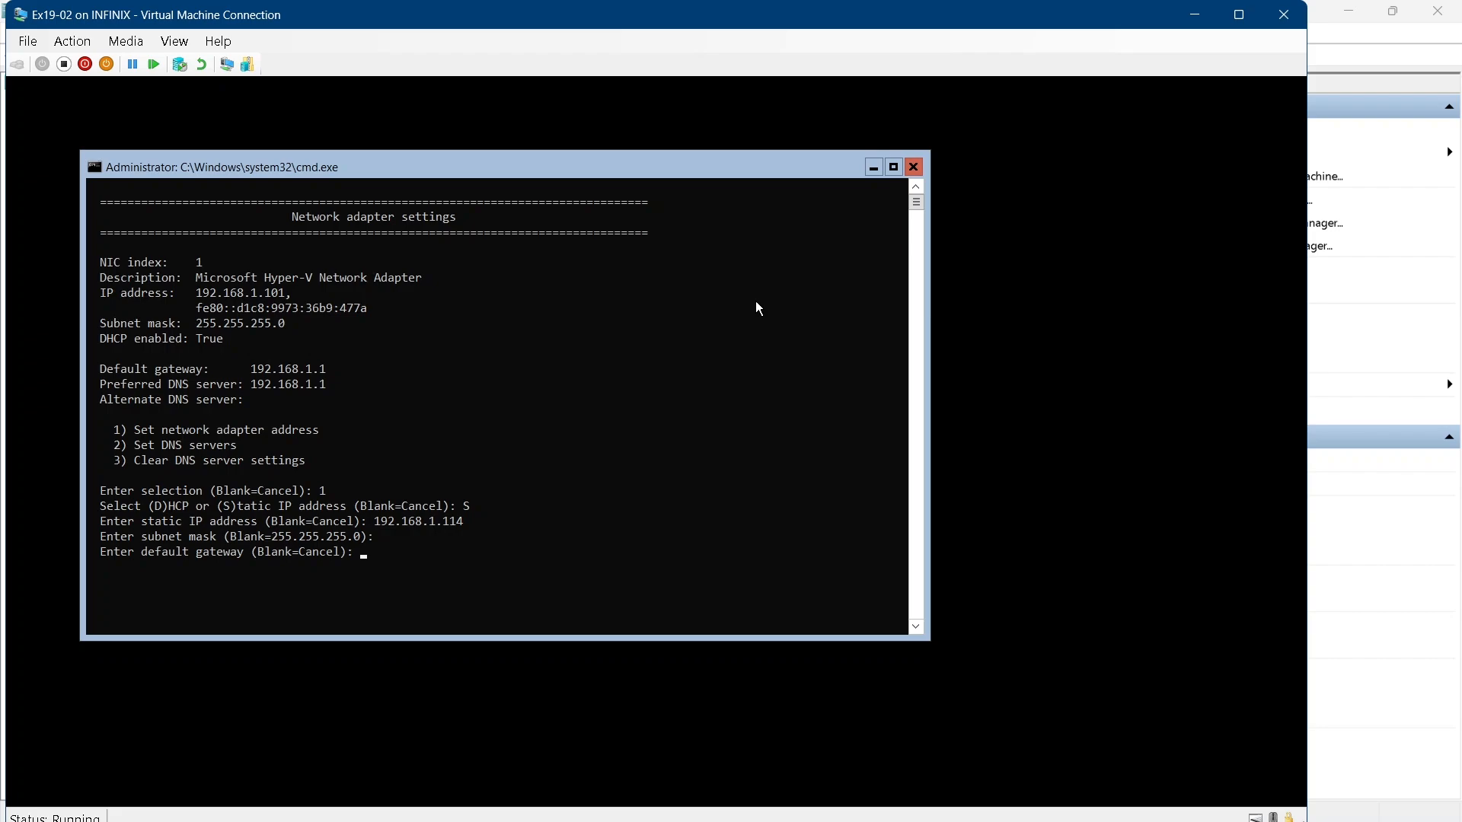
type("192.168.1.1")
key("Return")
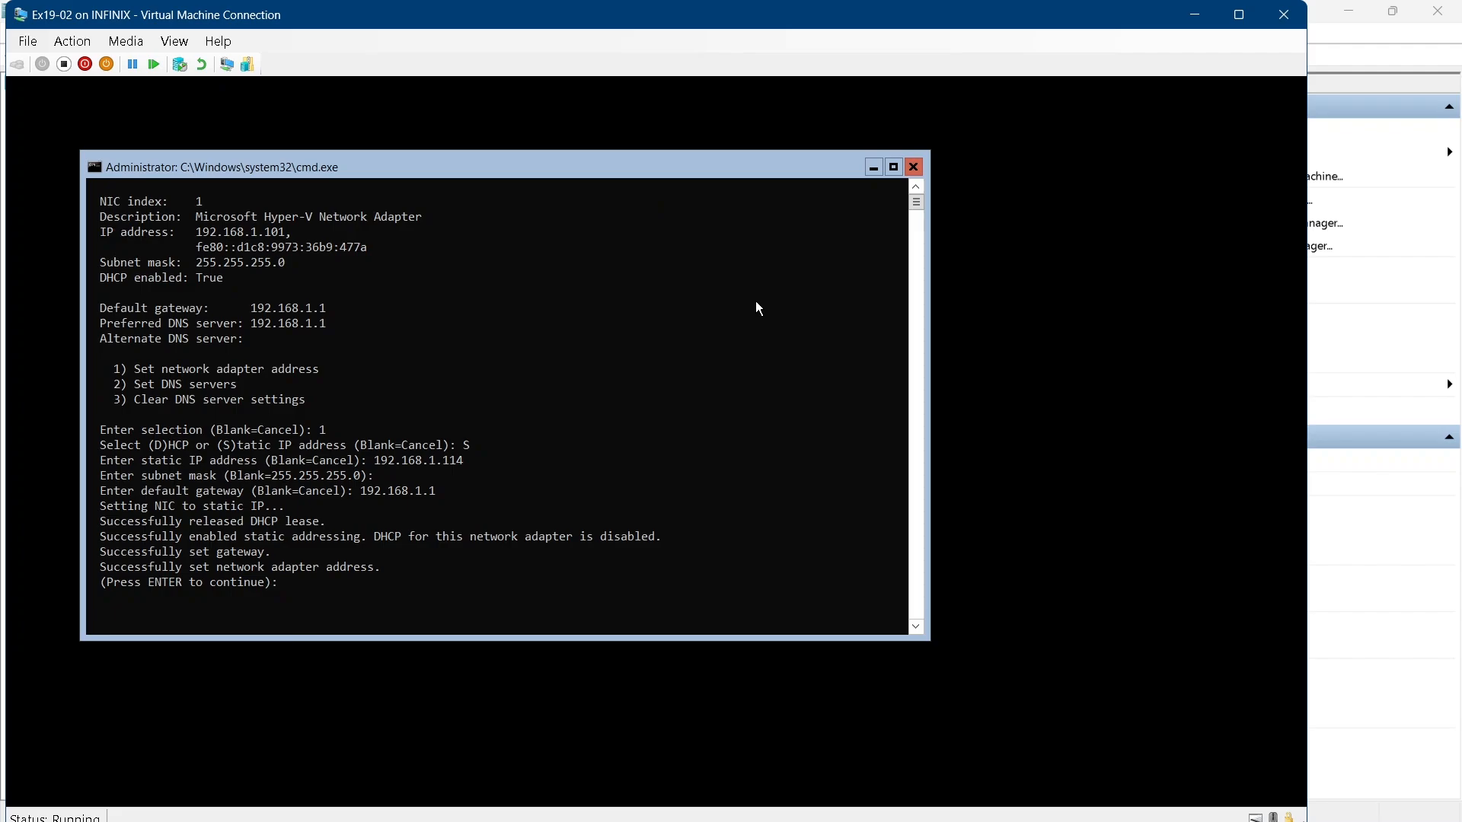
key("Return")
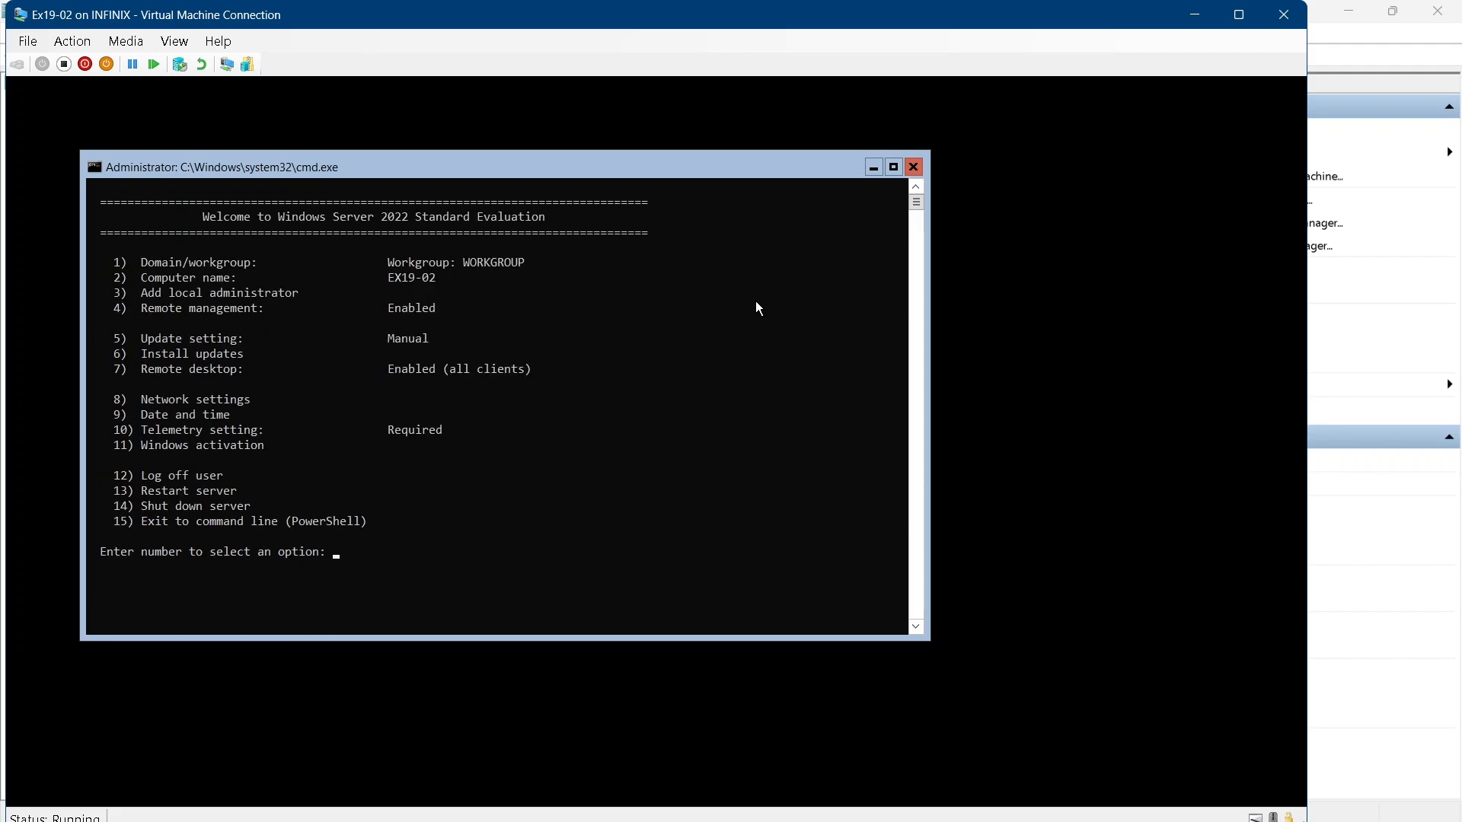
Set the network adapter's preferred DNS server to 192.168.1.109, leaving the alternate DNS server blank
type("8")
key("Return")
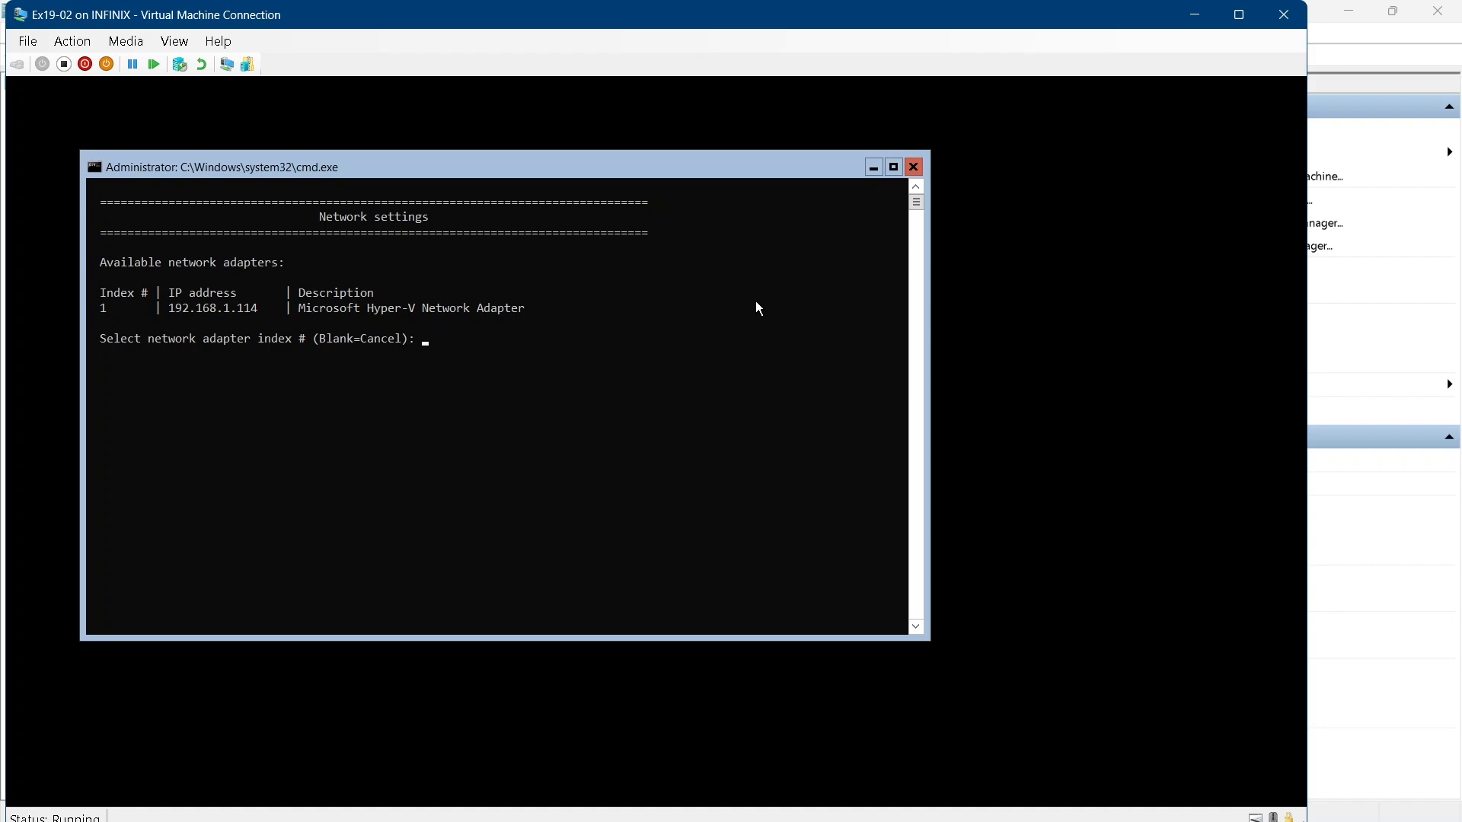
type("1")
key("Return")
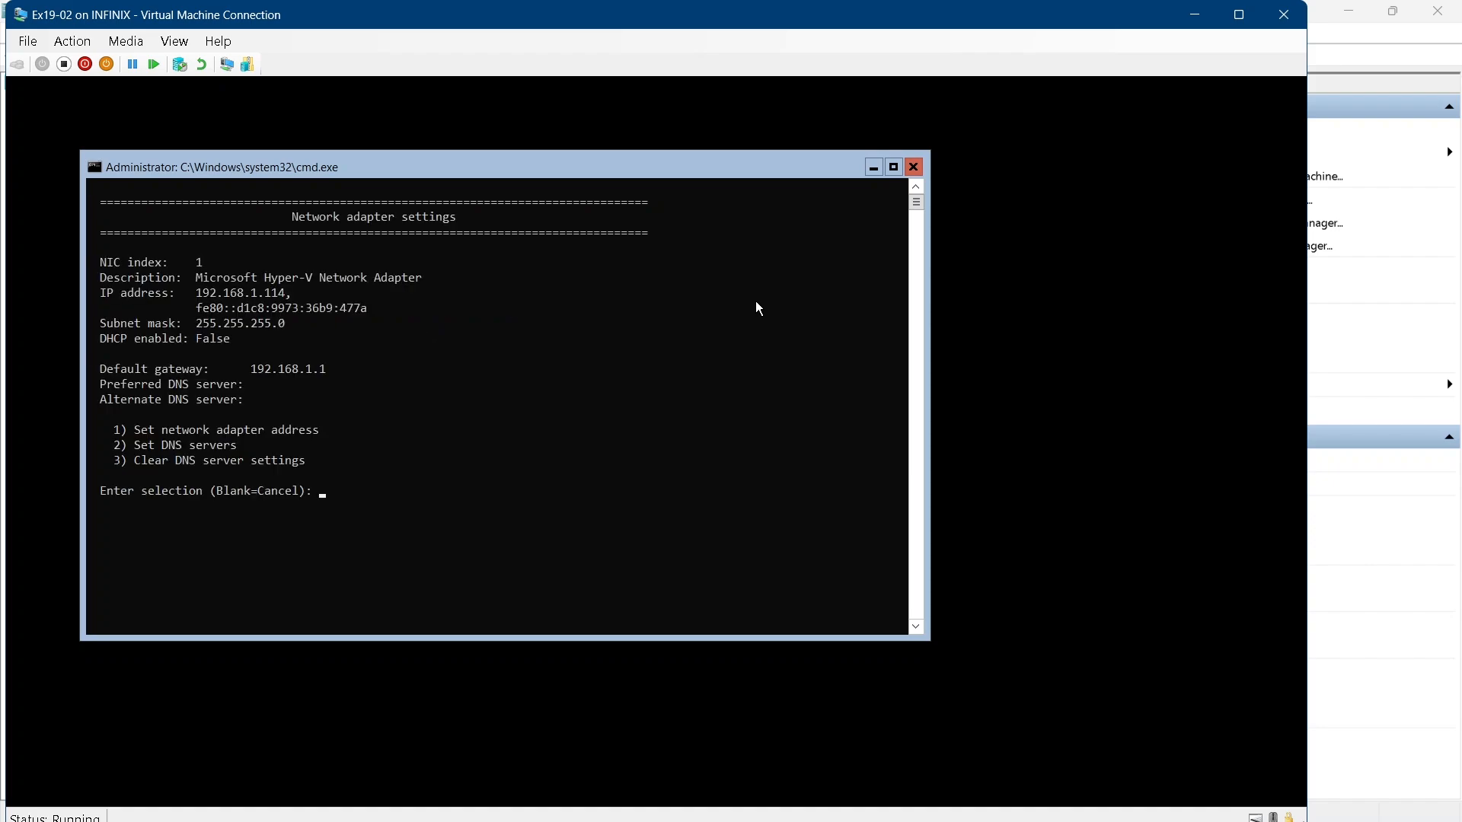
type("2")
key("Return")
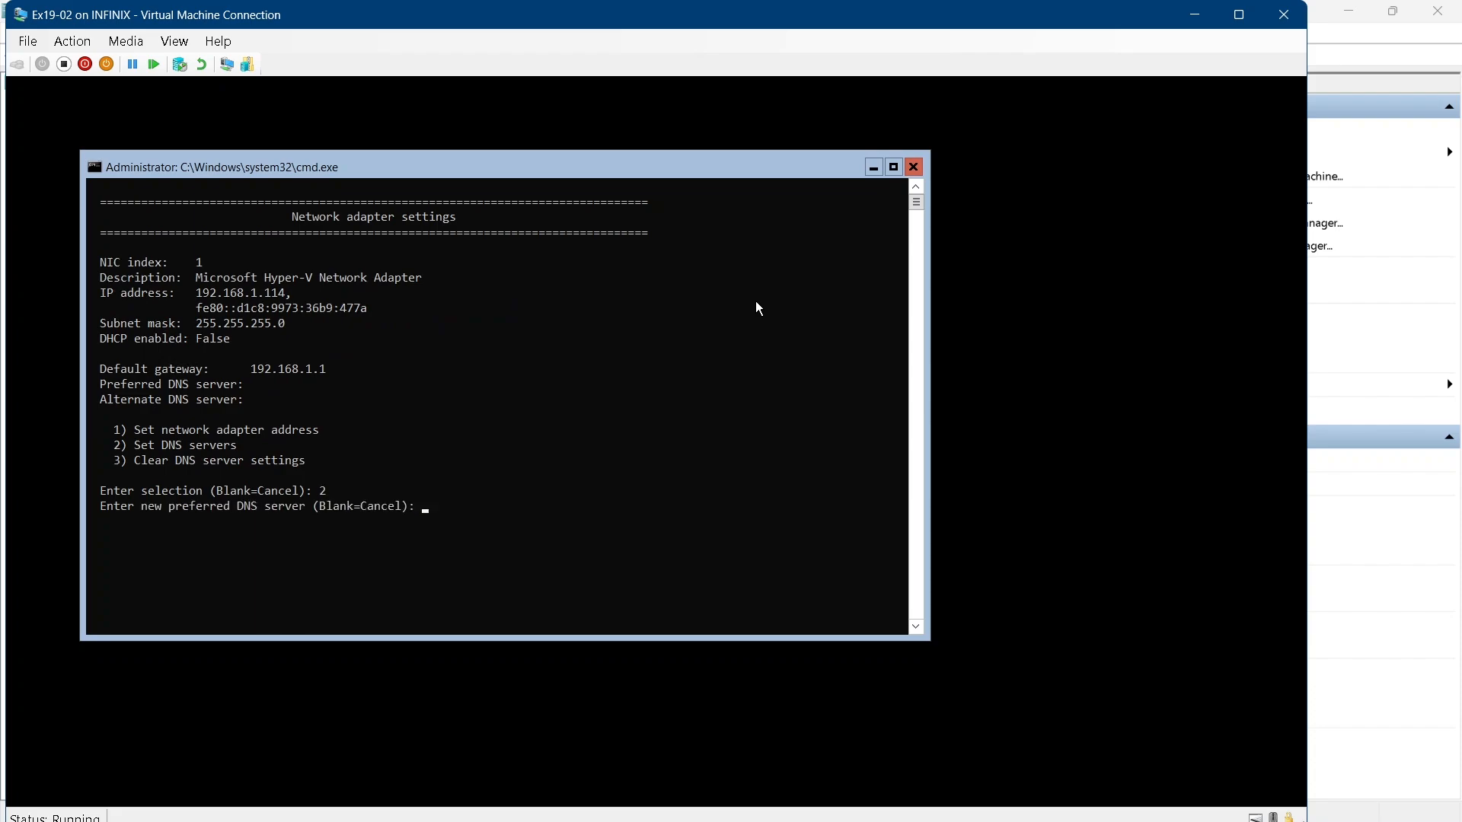
type("192.168.1.109")
key("Return")
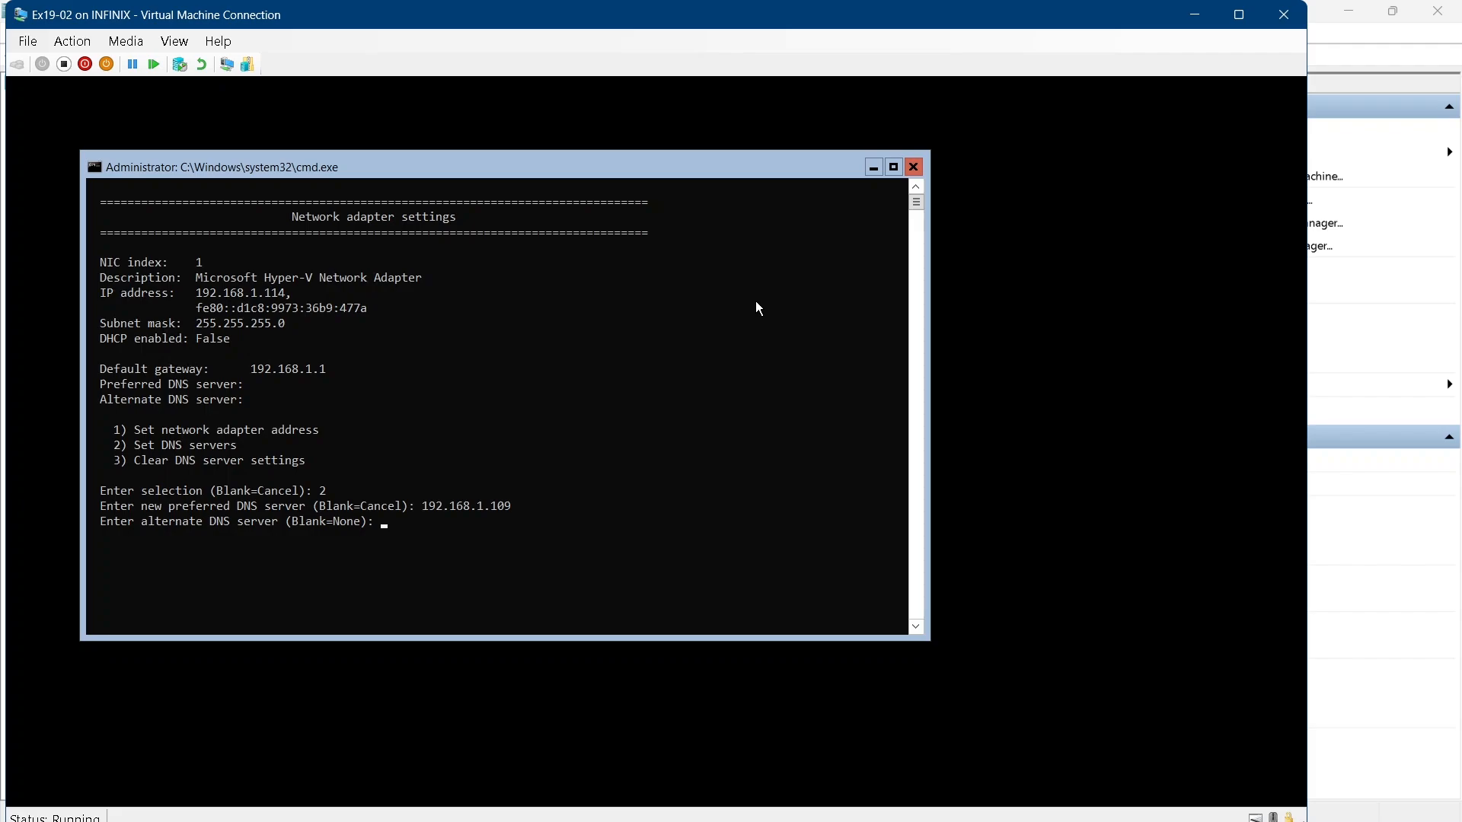
key("Return")
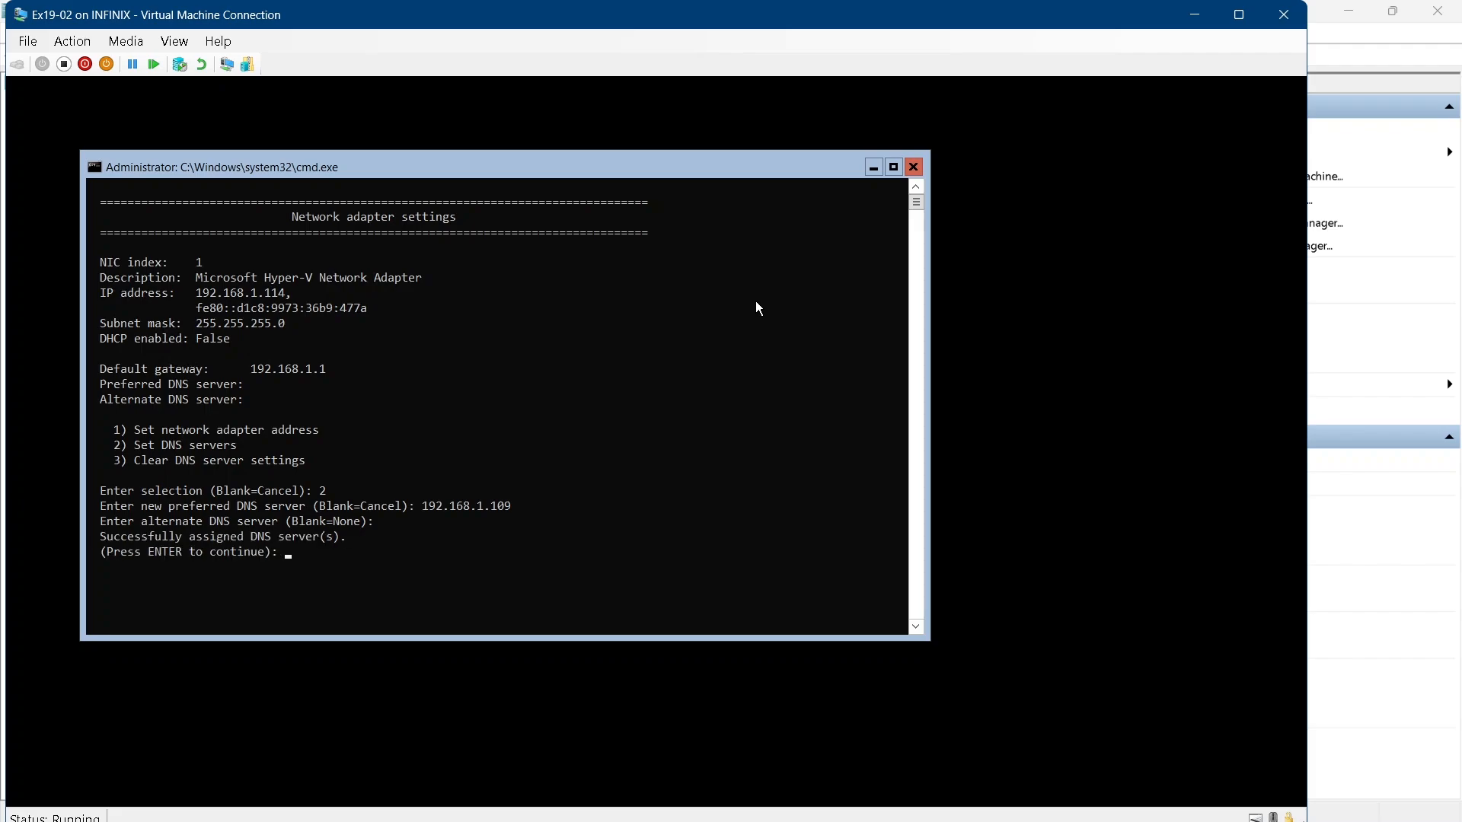
key("Return")
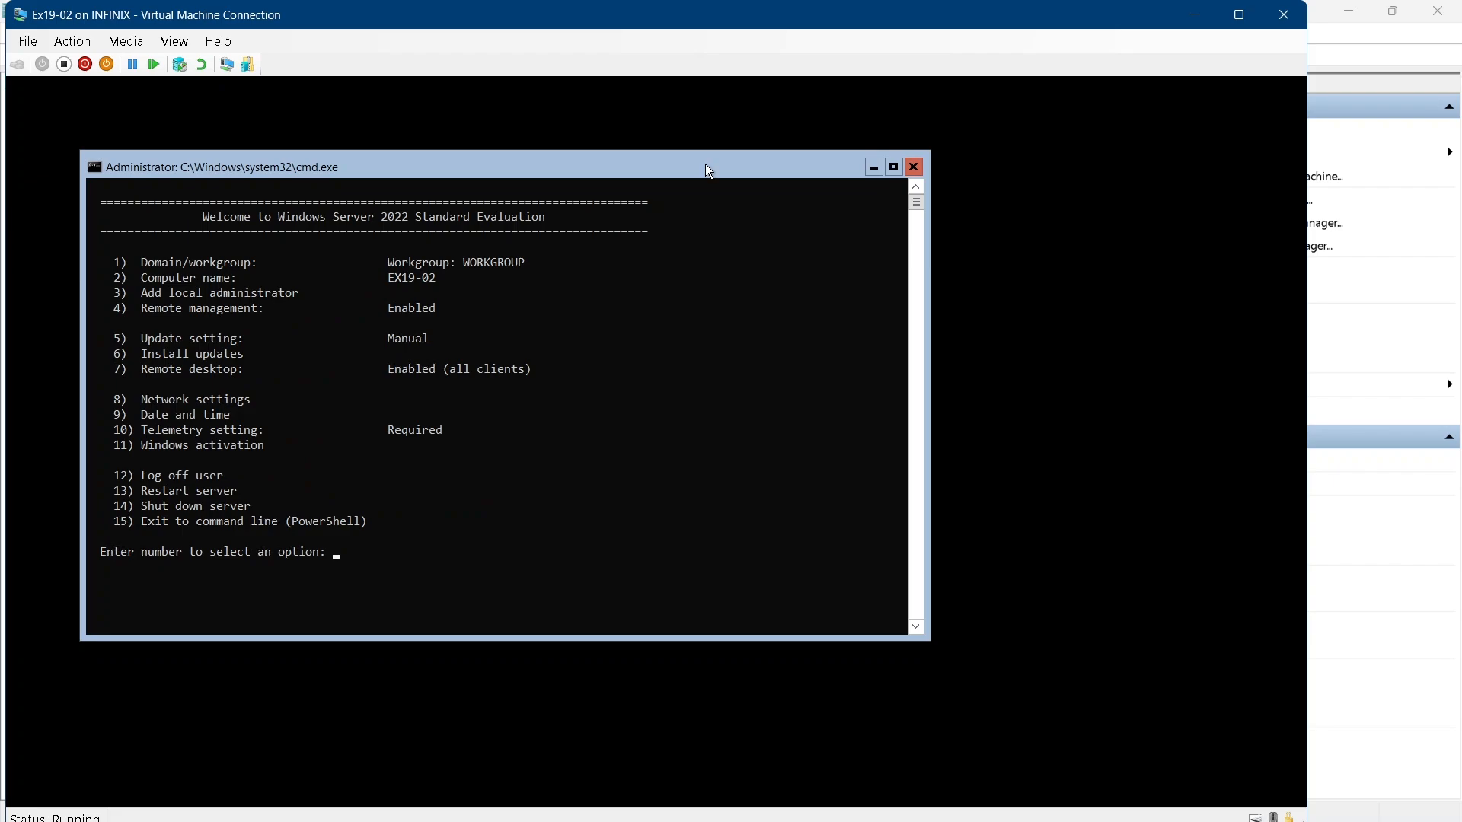
Open Date and time and change the time zone to (UTC+05:30) Chennai, Kolkata, Mumbai, New Delhi
type("9")
key("Return")
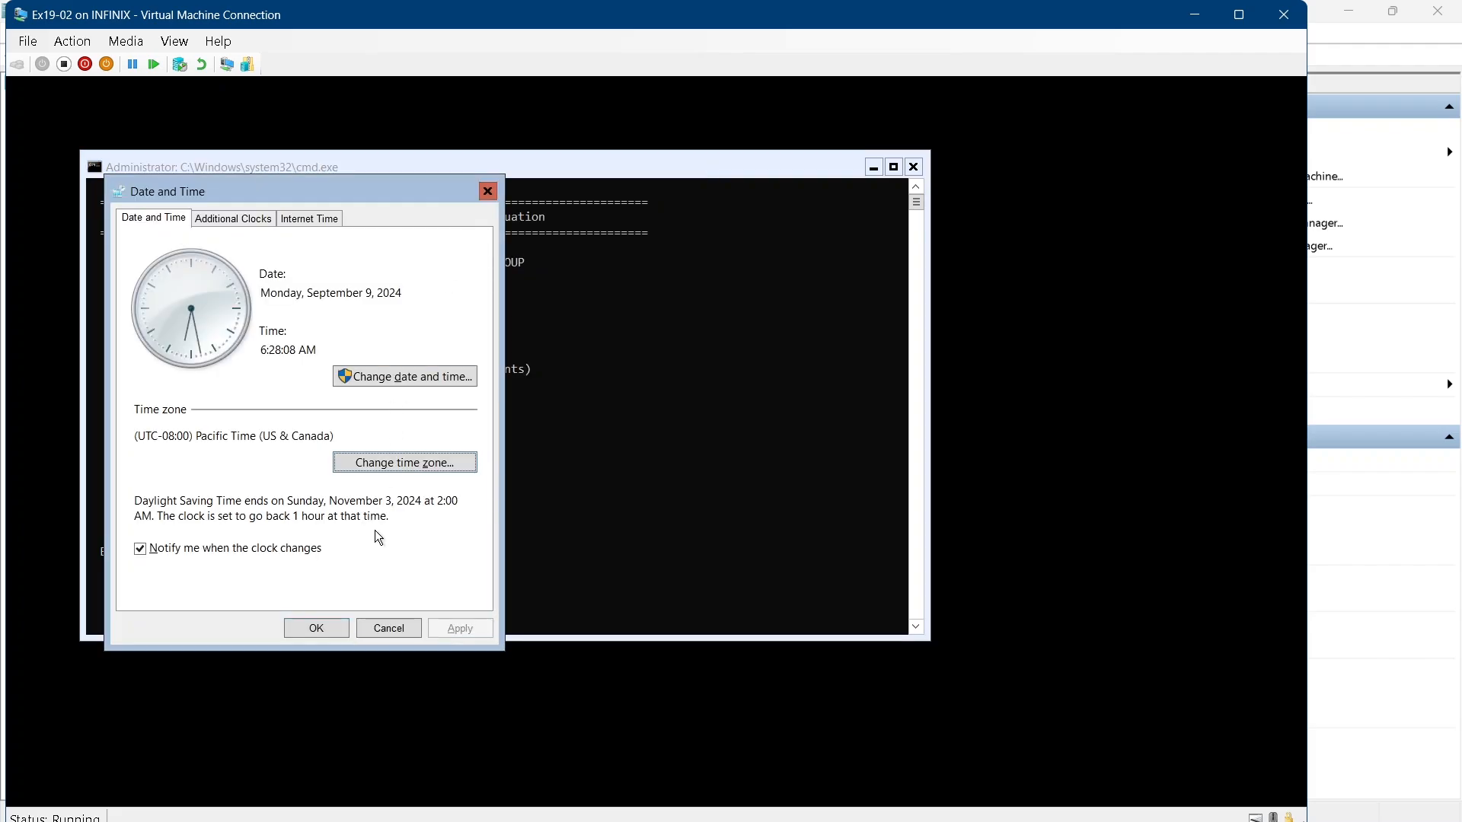
left_click(409, 462)
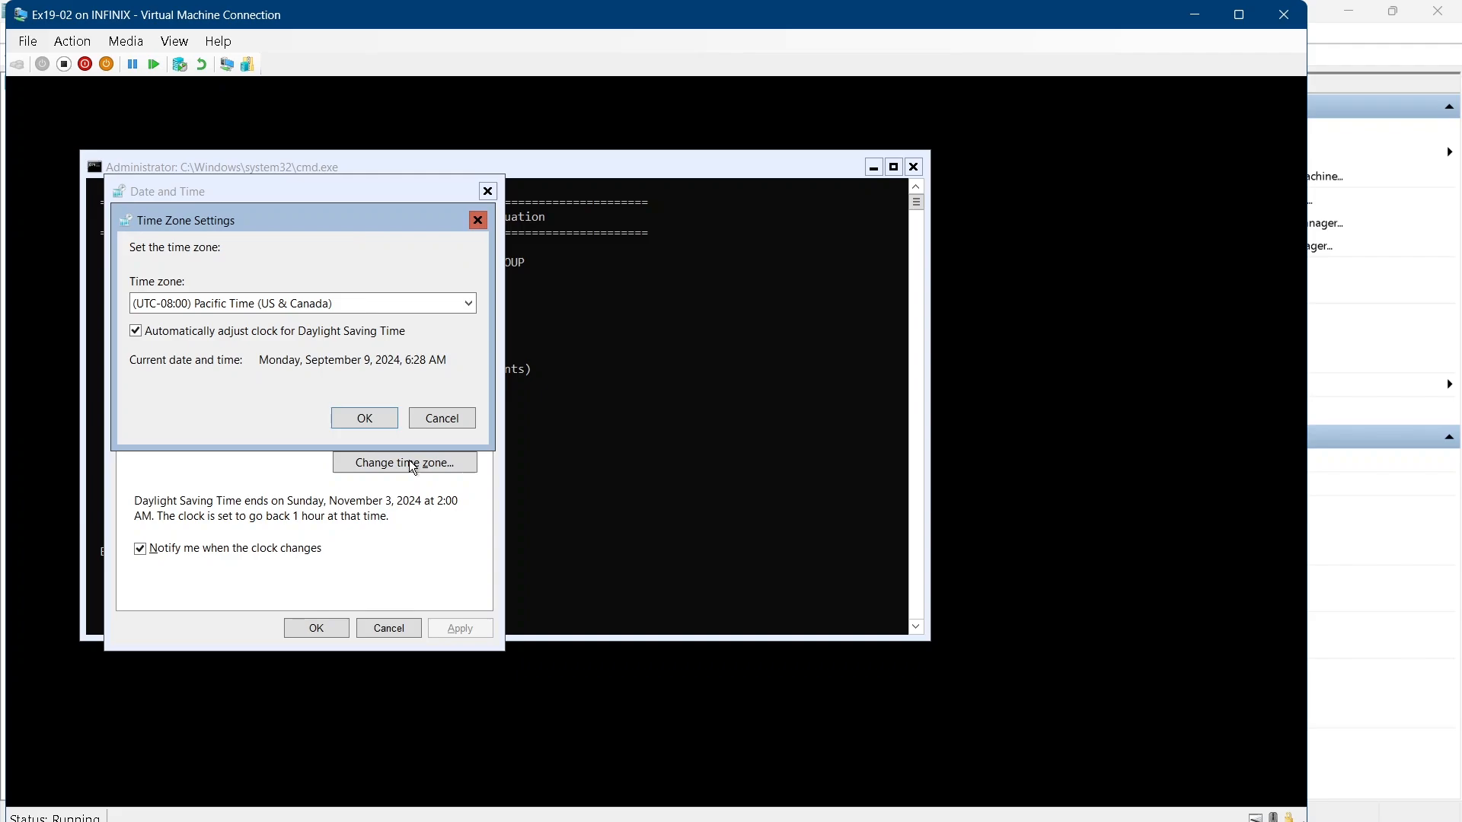
left_click(369, 303)
scroll(351, 639, "down", 11)
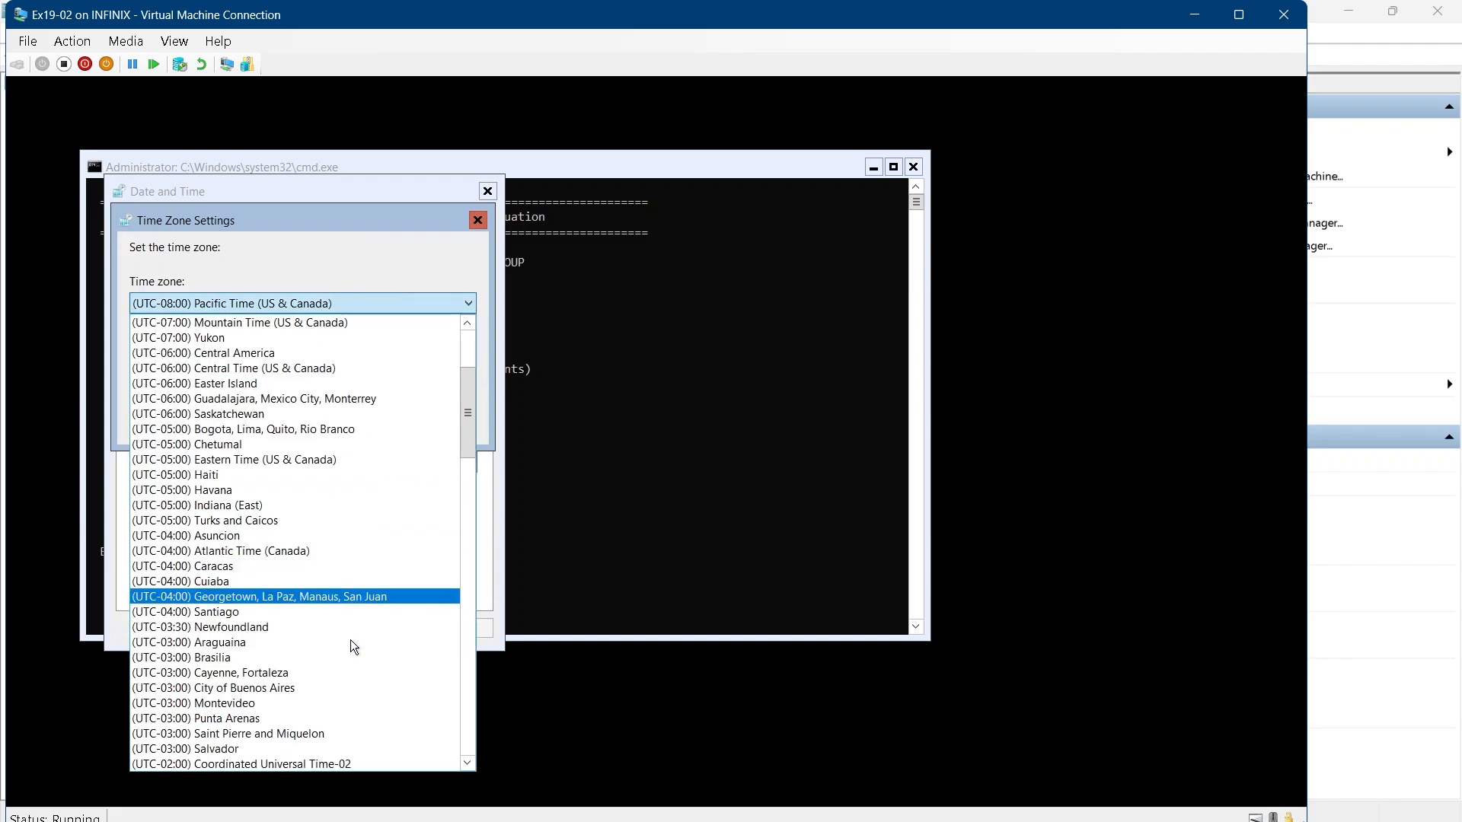
scroll(350, 640, "down", 10)
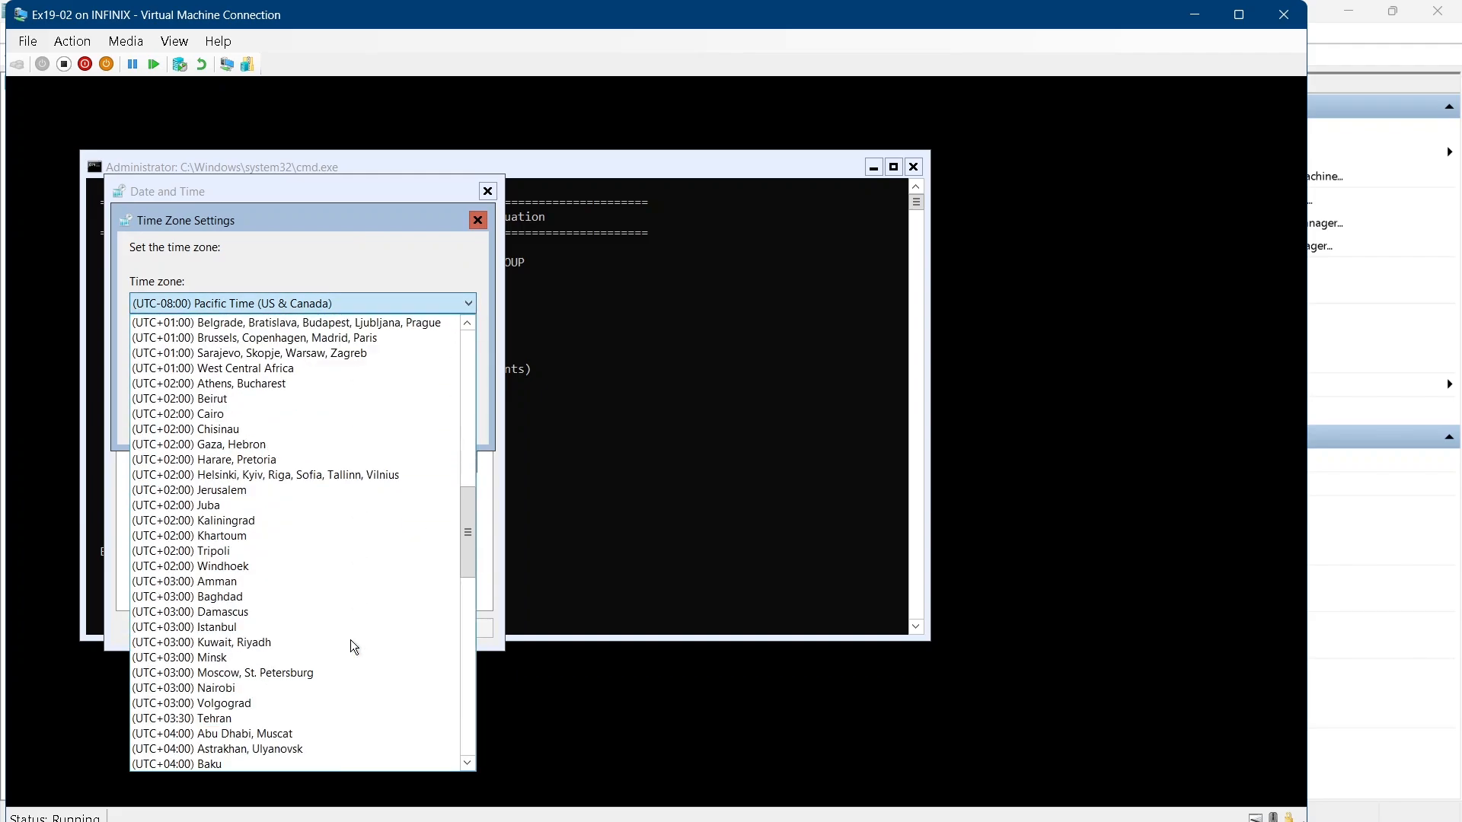
scroll(350, 641, "down", 3)
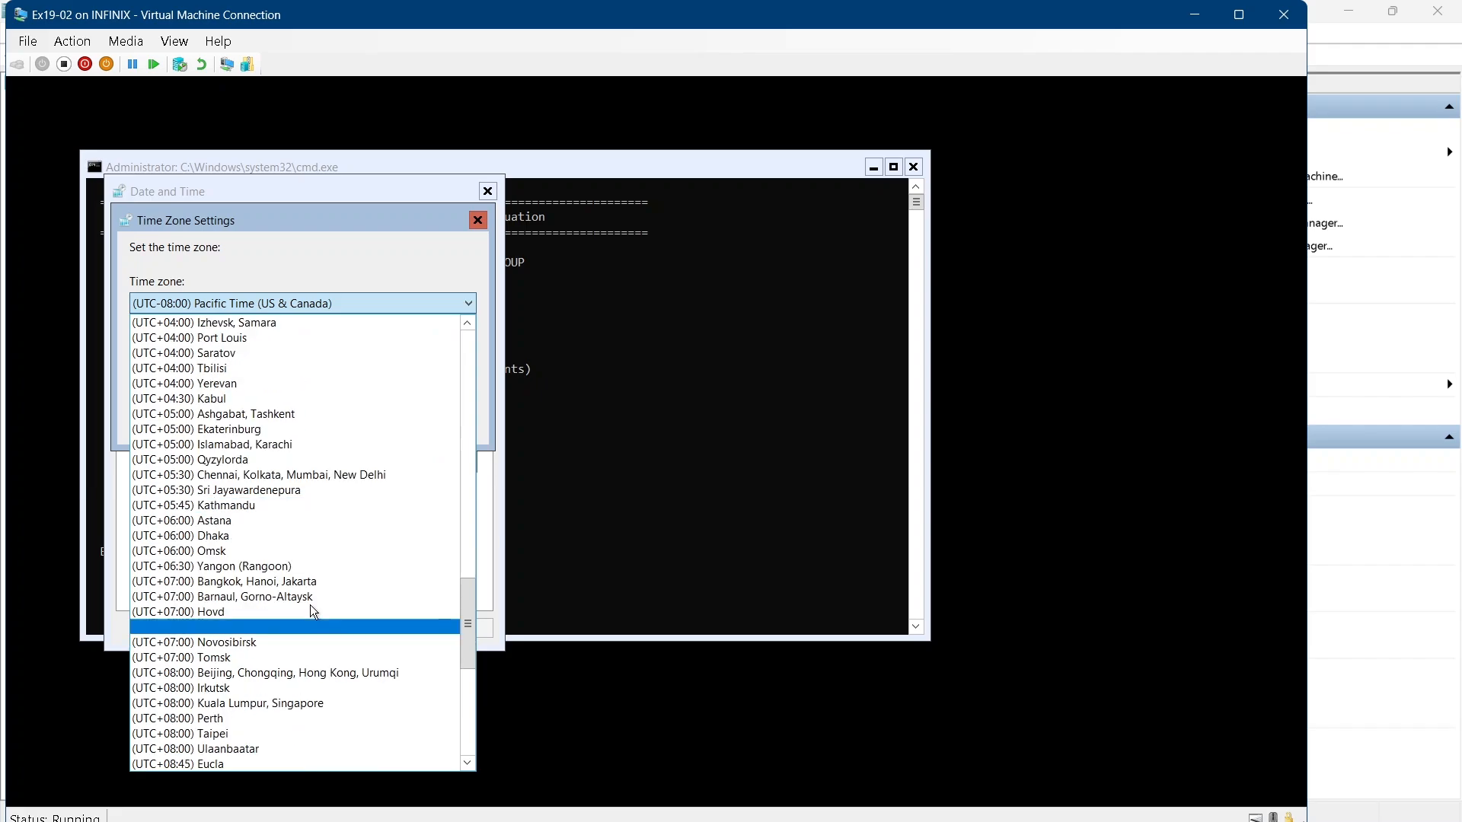
left_click(268, 492)
left_click(365, 420)
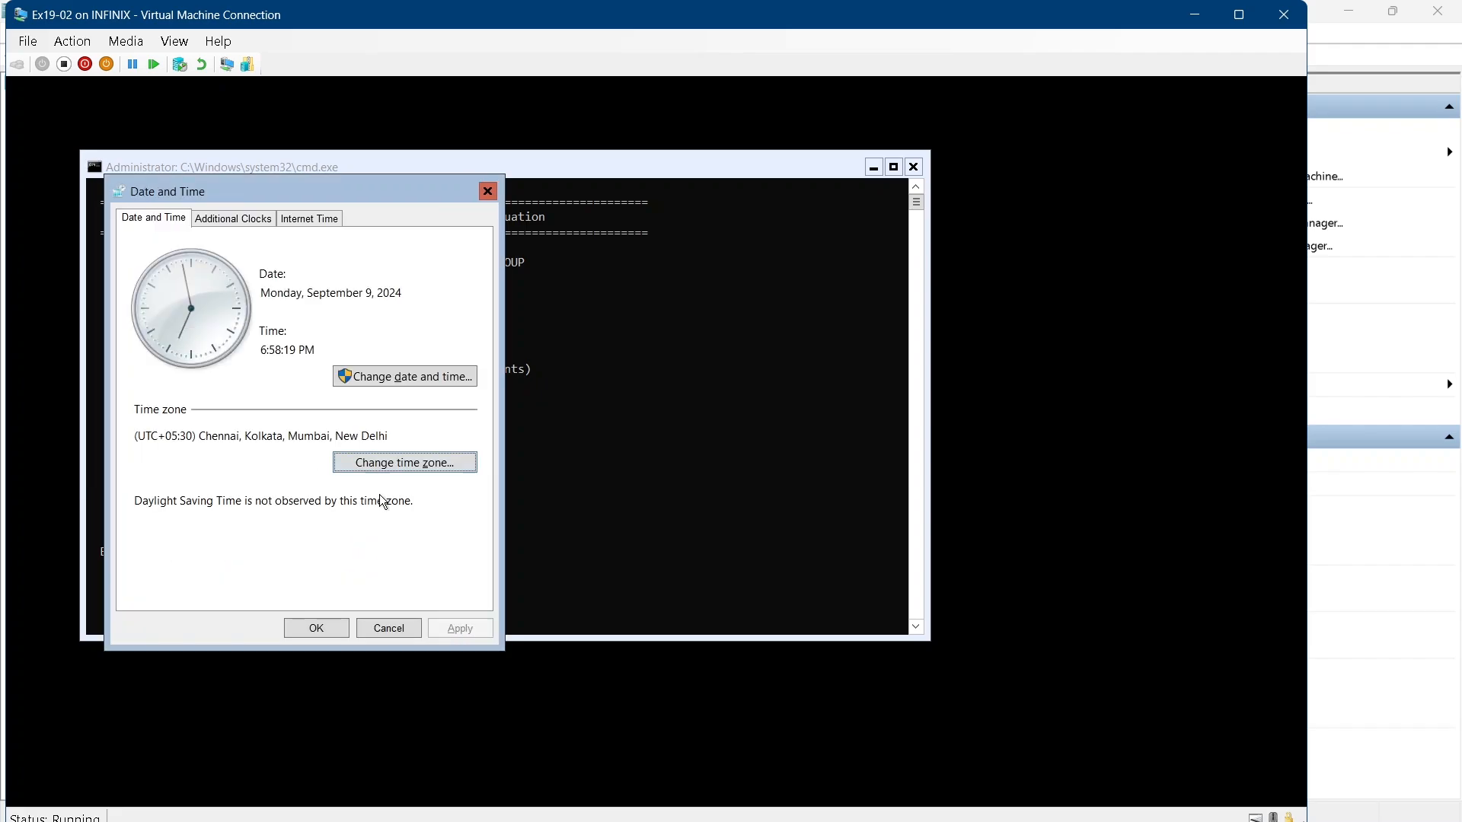
left_click(329, 631)
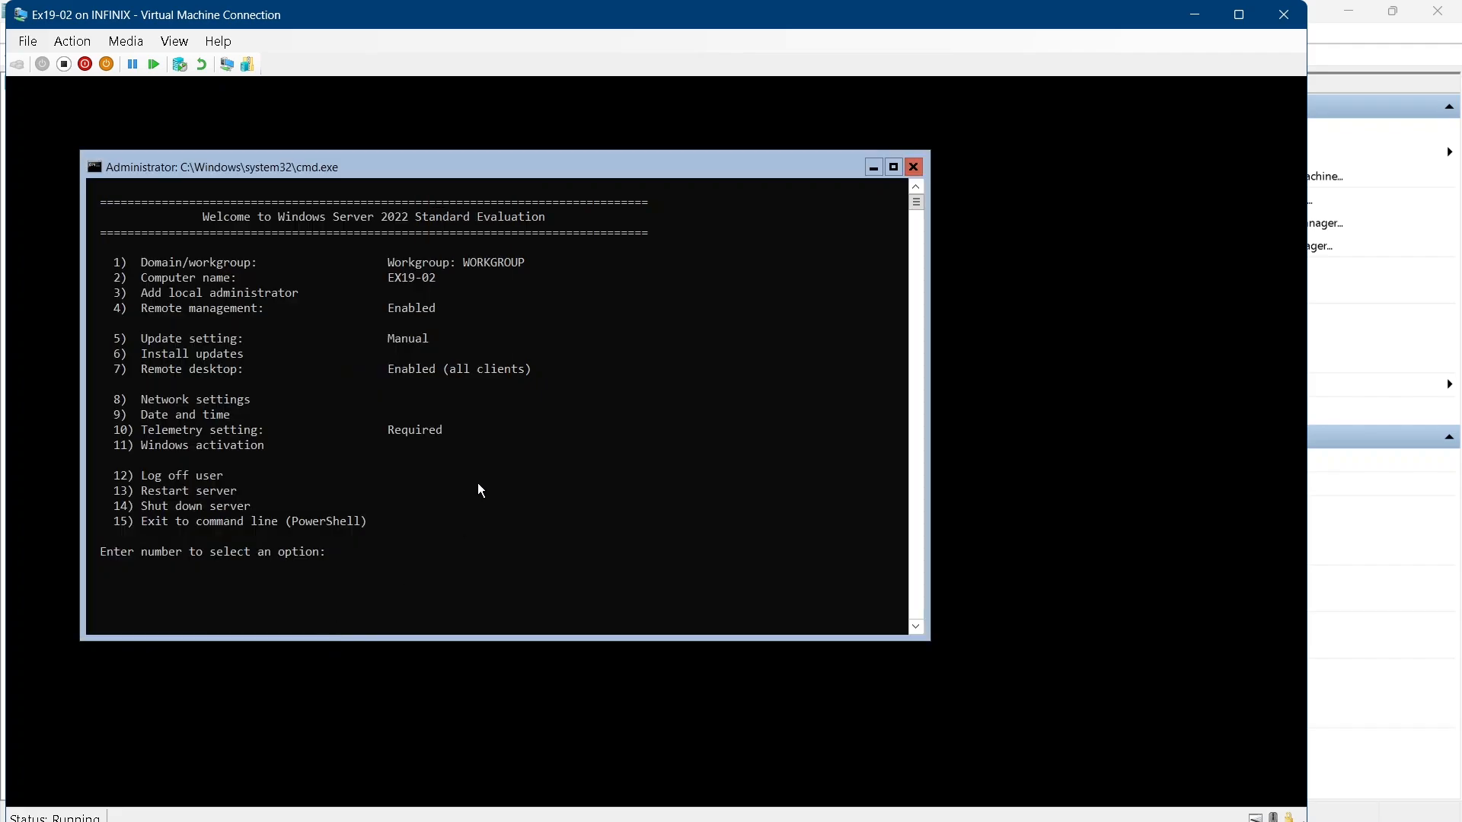